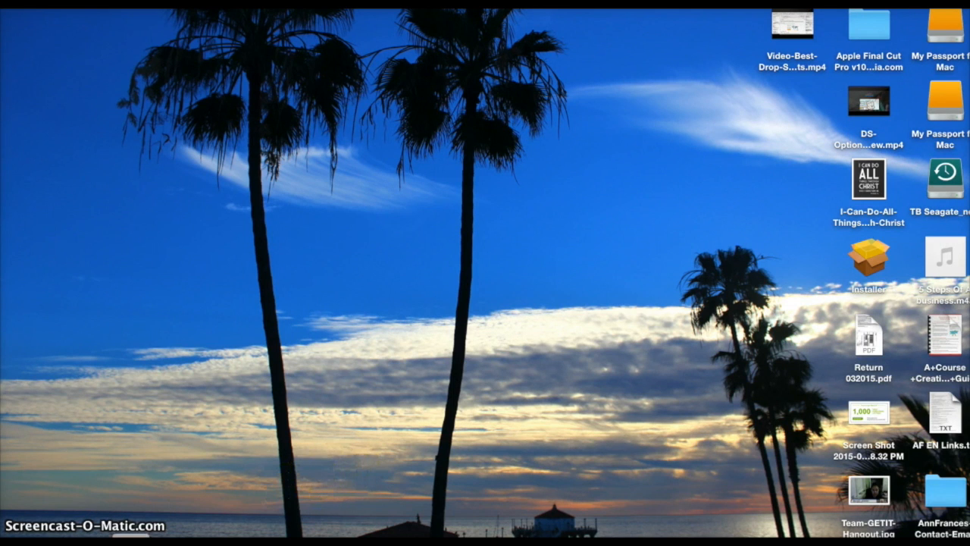
- Restore the minimized Safari window from the Dock to show Amazon's home page
left_click(98, 543)
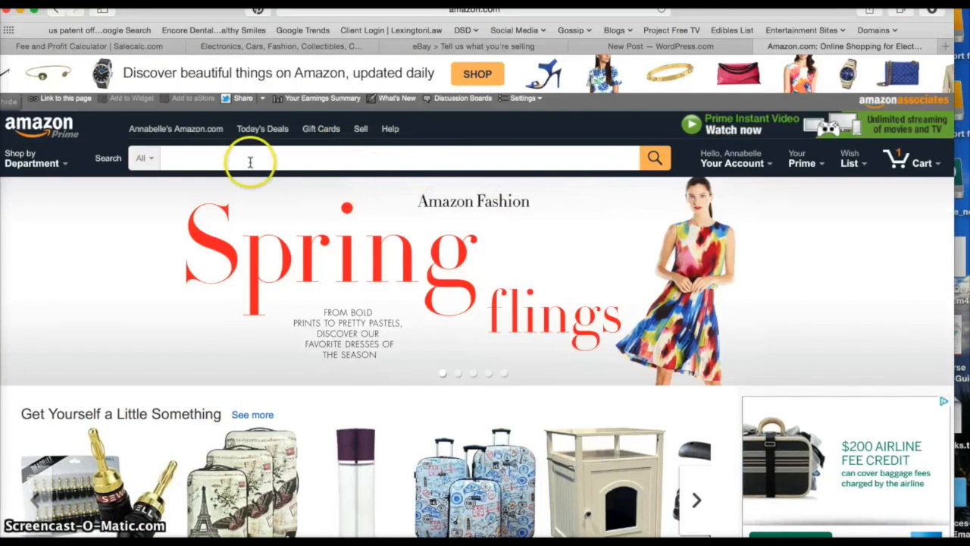
- Search Amazon for 'best sellers in home' using the home & kitchen suggestion
left_click(211, 157)
type("best sellers")
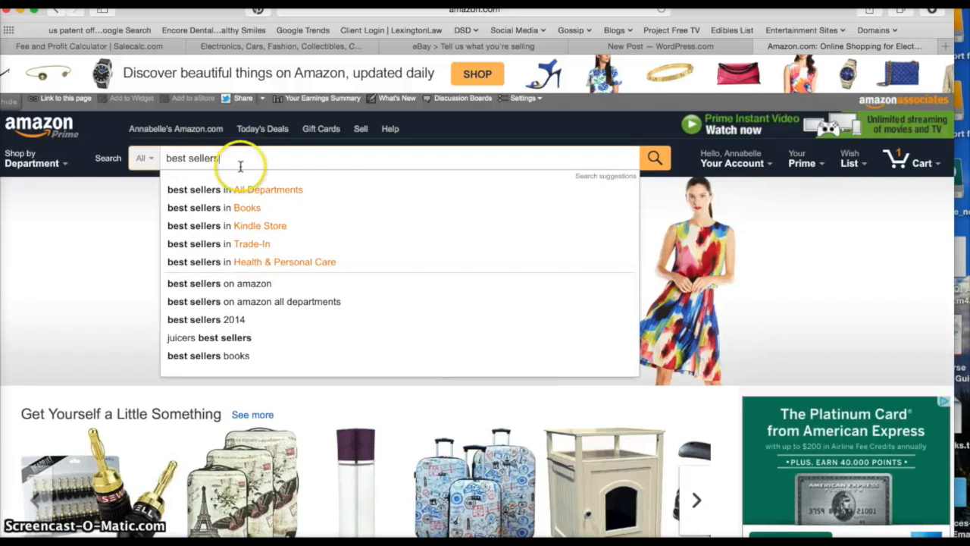
type(" i")
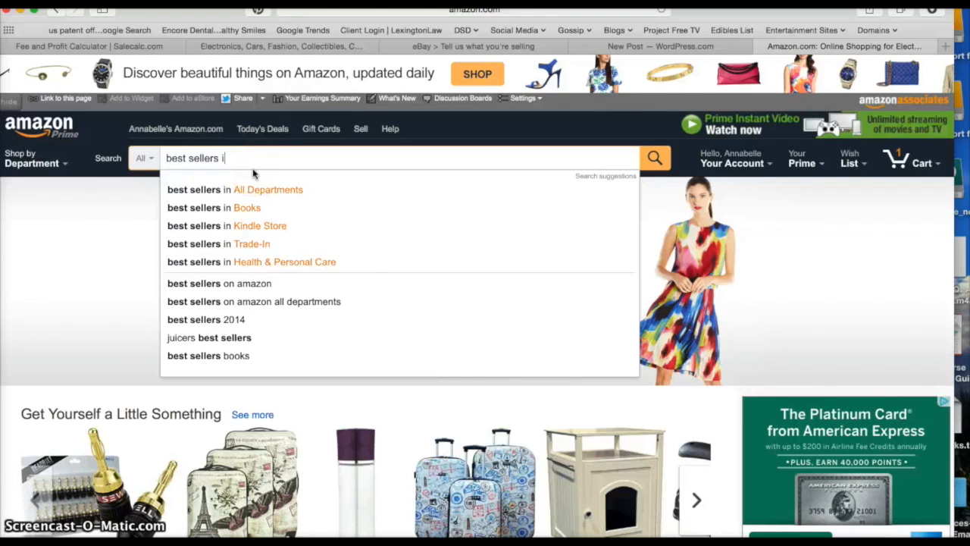
type("n home")
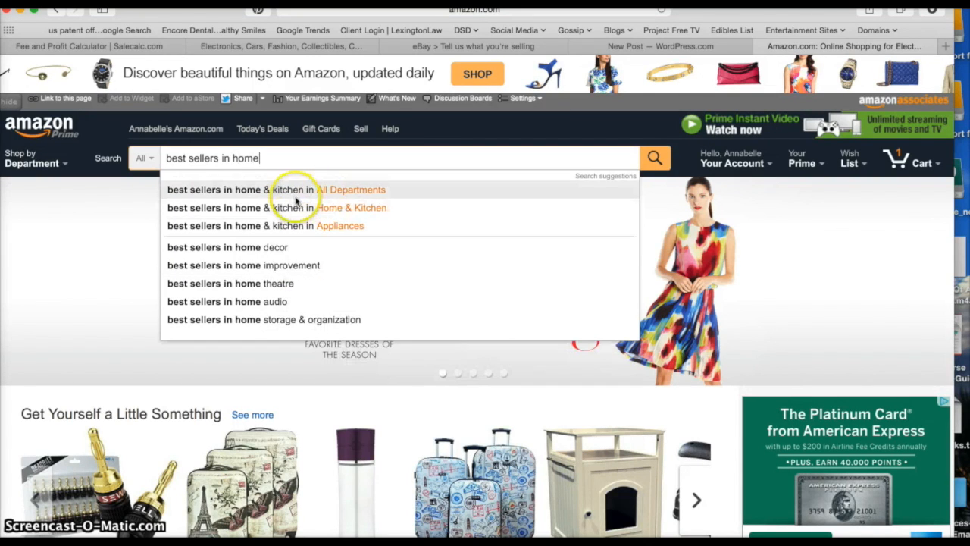
left_click(295, 195)
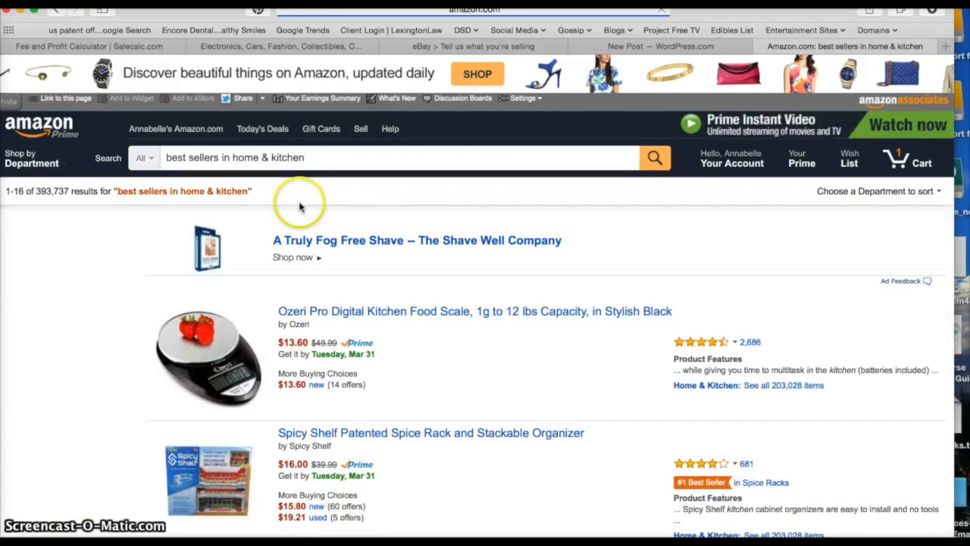
- Scroll the home & kitchen best-seller results and advance to the second page
scroll(374, 361, "down", 10)
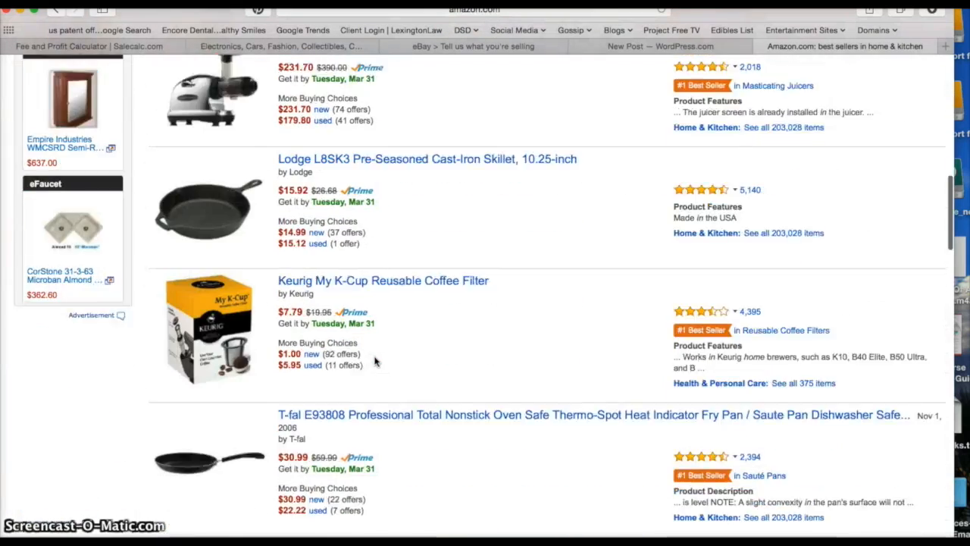
scroll(375, 362, "down", 10)
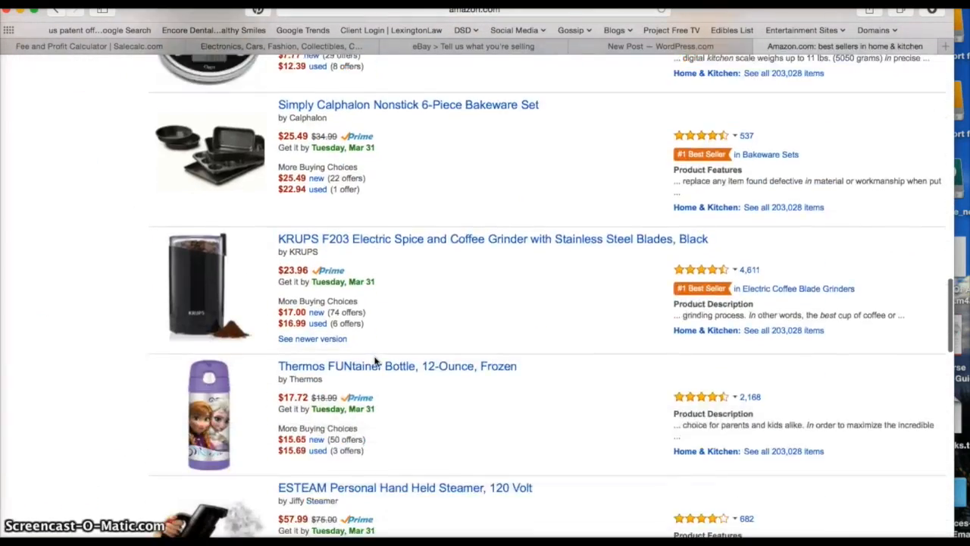
scroll(374, 361, "down", 10)
left_click(516, 336)
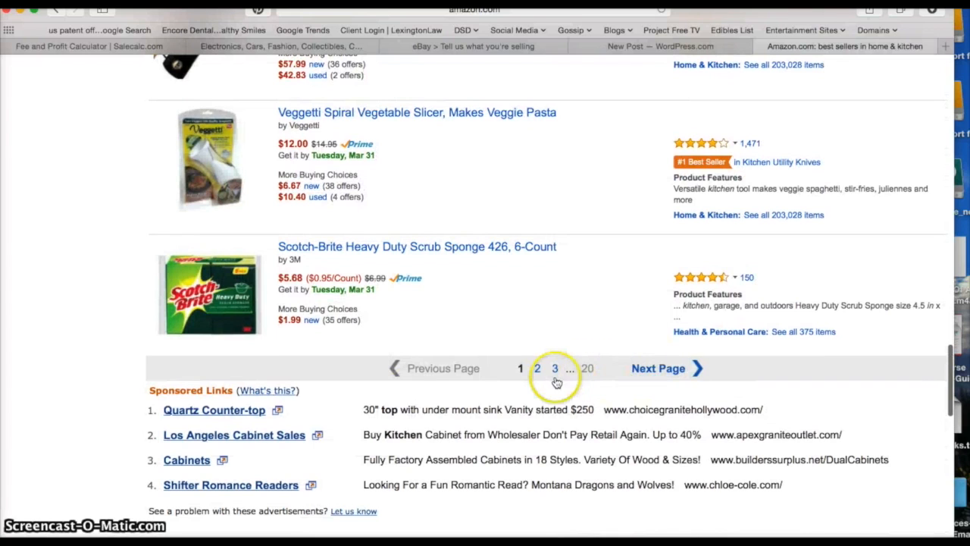
left_click(650, 369)
scroll(615, 348, "down", 15)
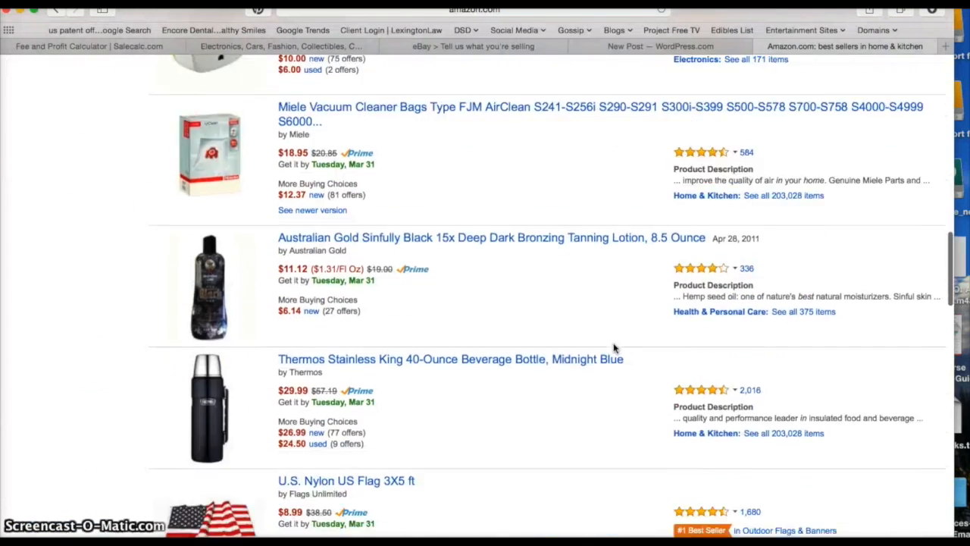
scroll(614, 348, "down", 15)
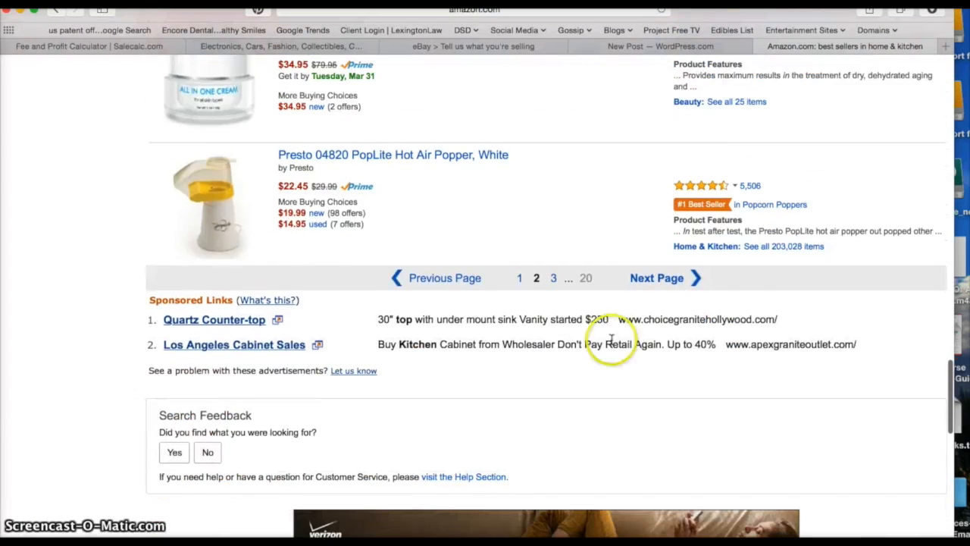
- Move on to the third results page, scroll through it, and advance again
left_click(654, 279)
scroll(629, 347, "down", 15)
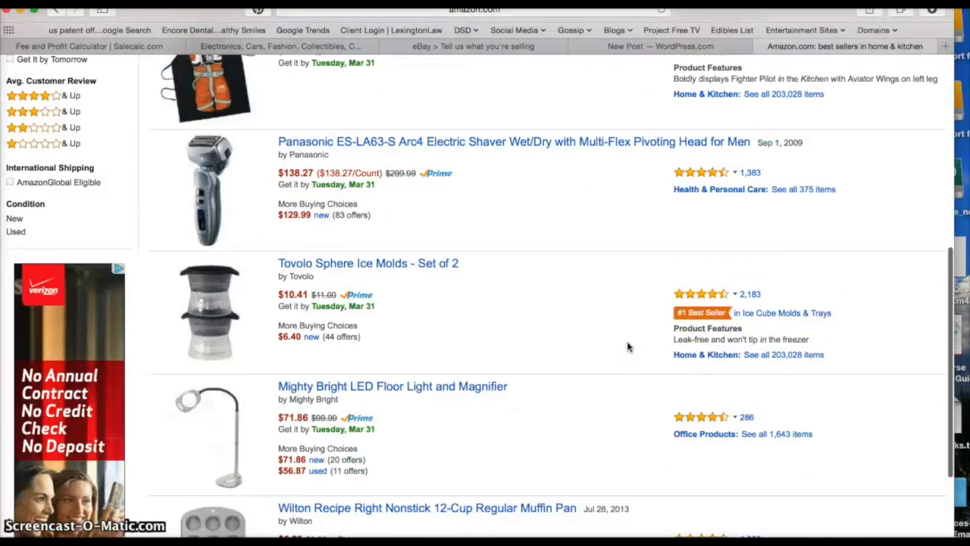
scroll(627, 346, "down", 10)
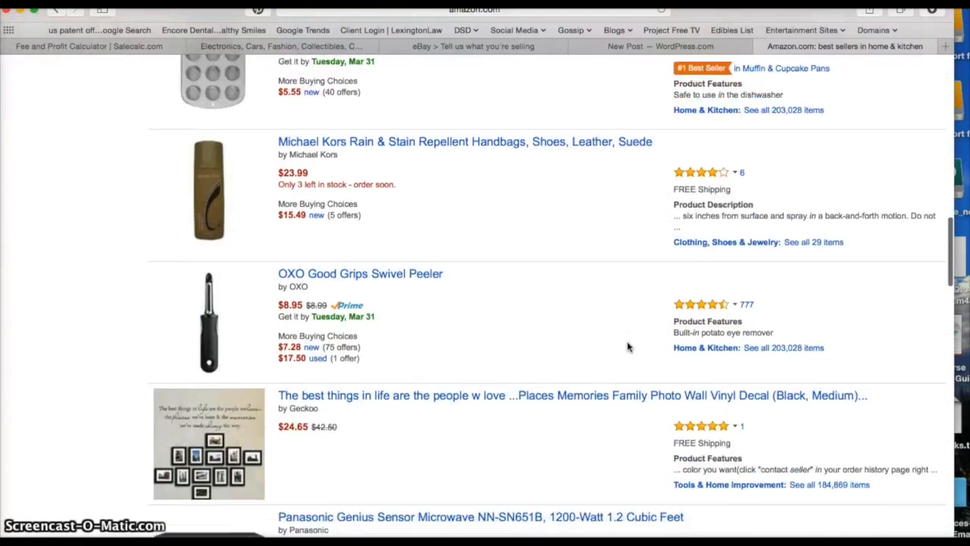
scroll(627, 345, "down", 10)
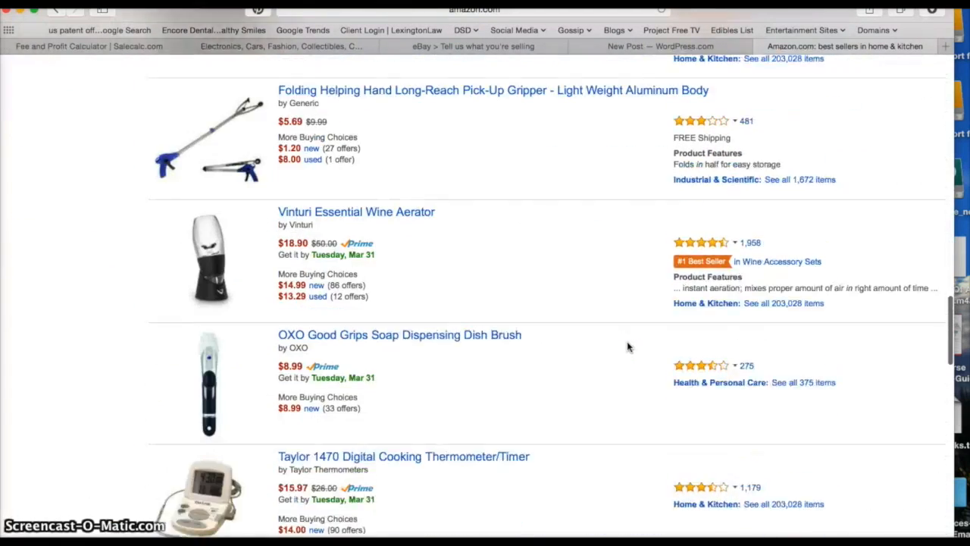
scroll(626, 346, "down", 8)
left_click(634, 347)
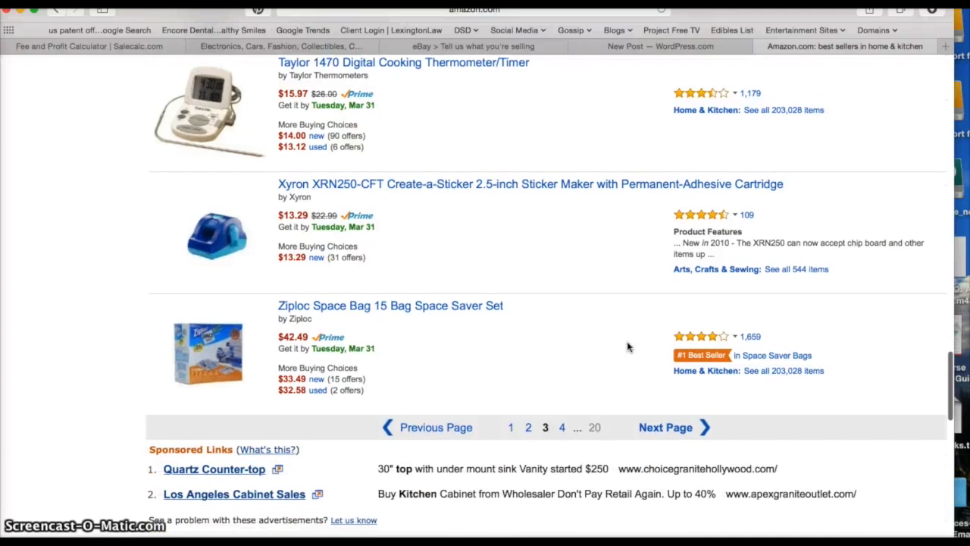
- Load results 49–64 and scroll through the whole page
left_click(679, 430)
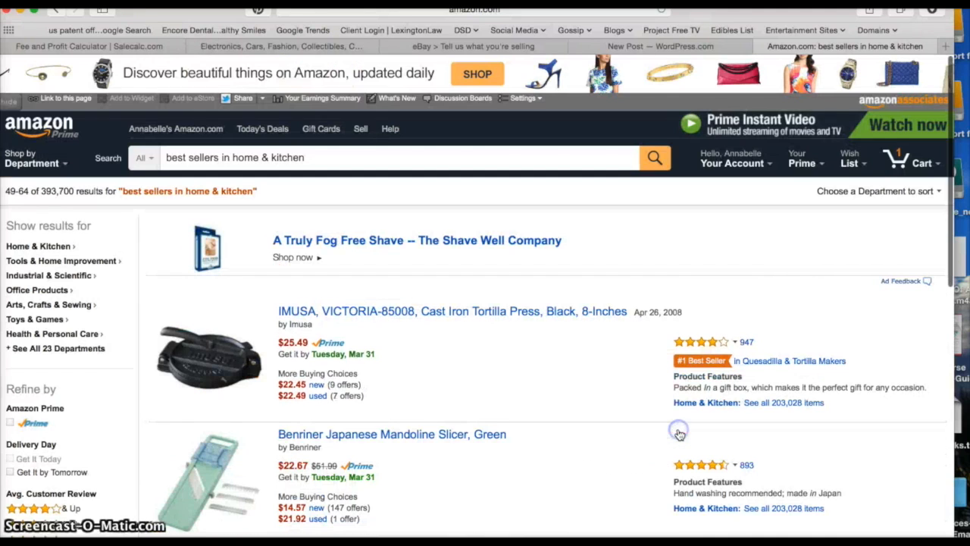
scroll(610, 424, "down", 9)
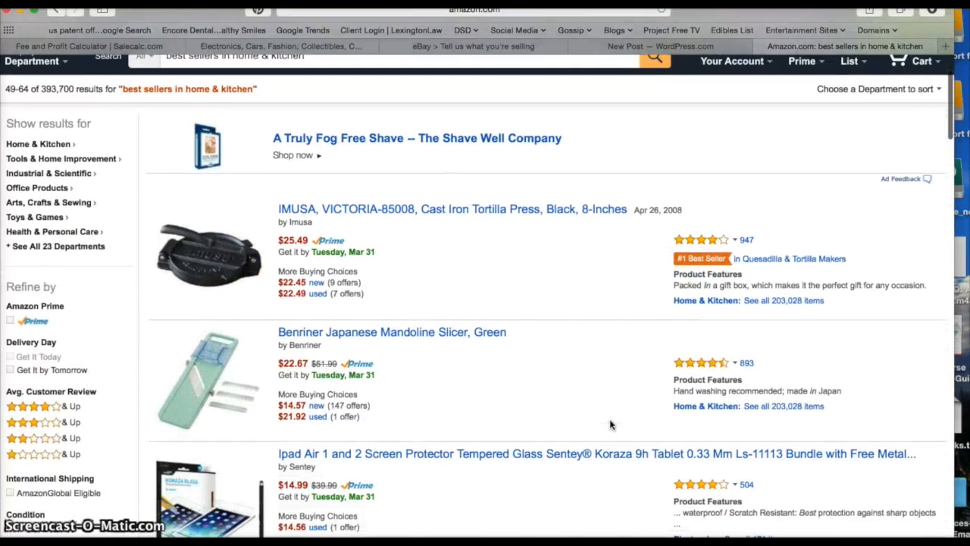
scroll(610, 424, "down", 6)
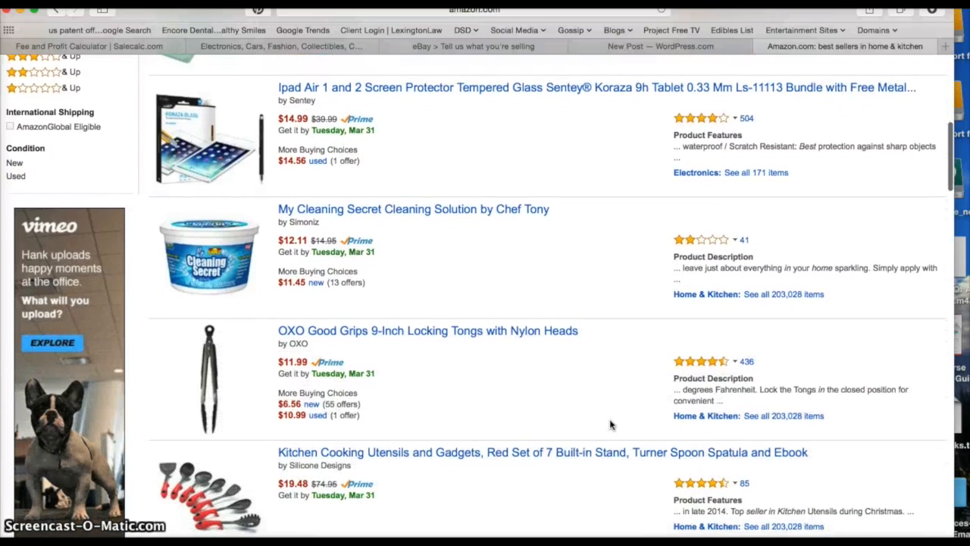
scroll(610, 424, "down", 1)
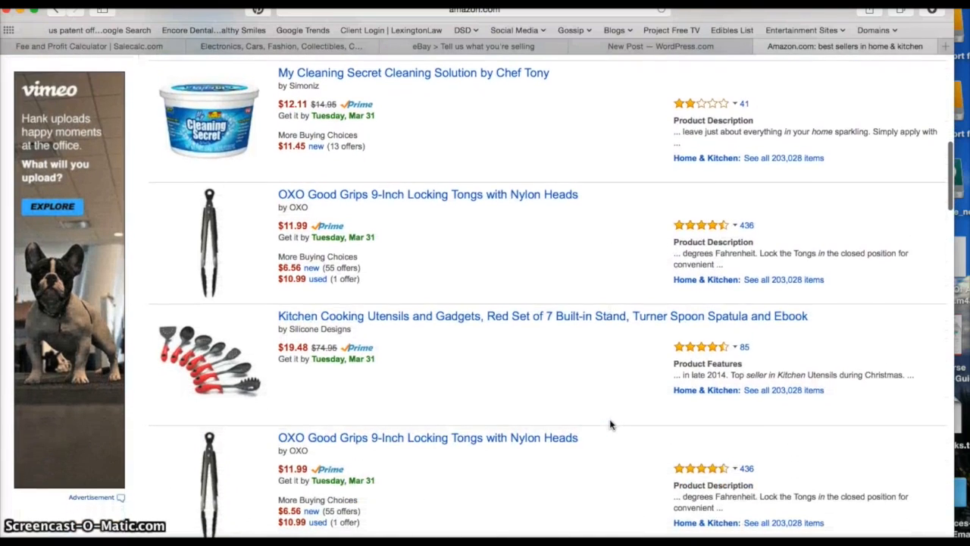
scroll(611, 425, "down", 3)
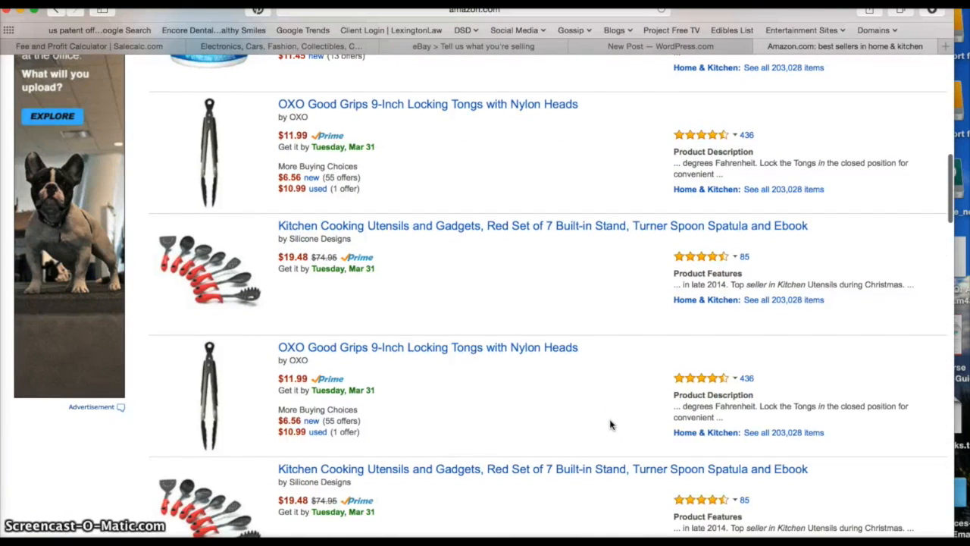
scroll(610, 424, "down", 5)
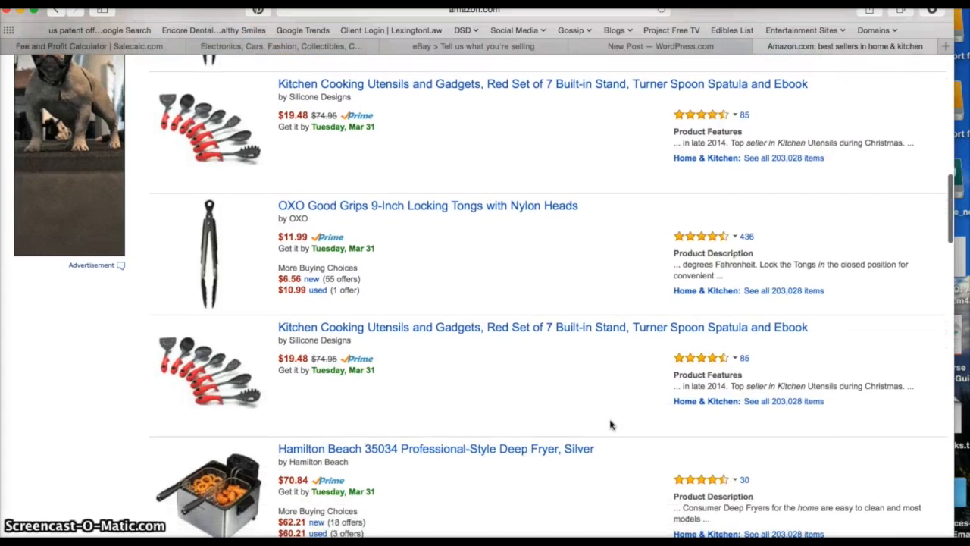
scroll(610, 425, "down", 5)
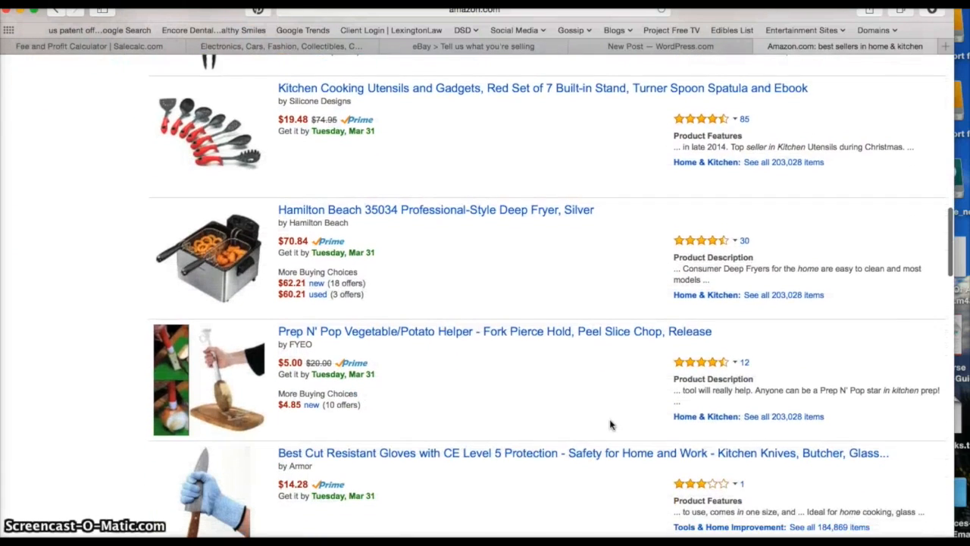
scroll(610, 424, "down", 3)
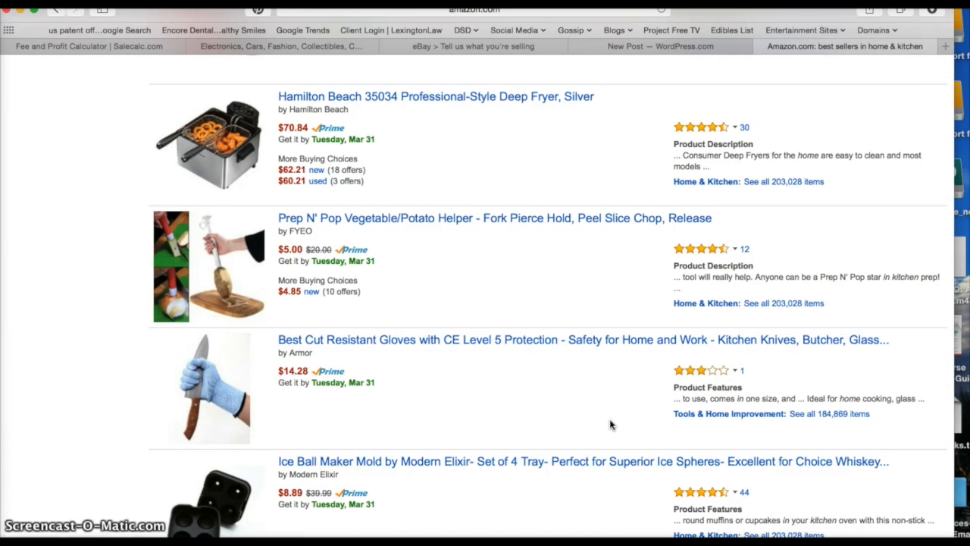
scroll(611, 425, "down", 12)
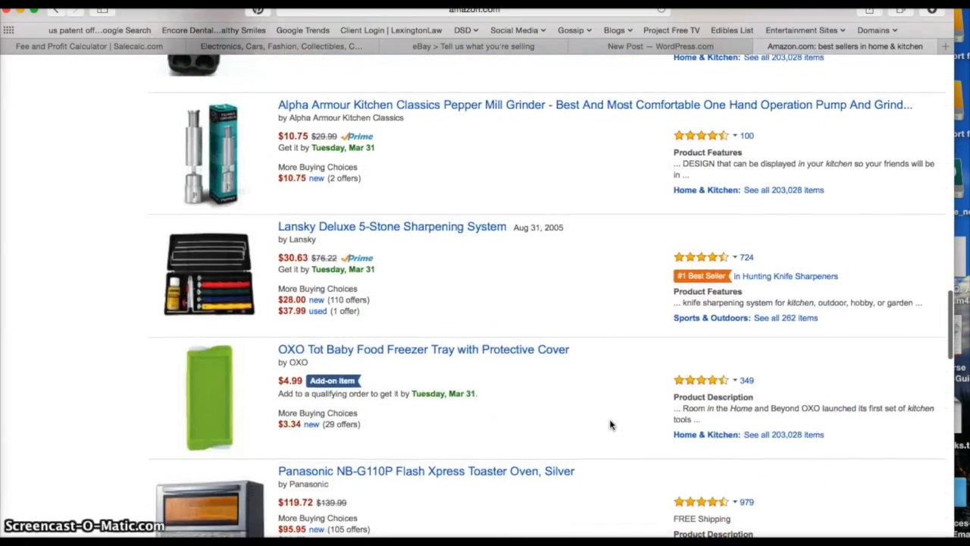
scroll(610, 424, "down", 11)
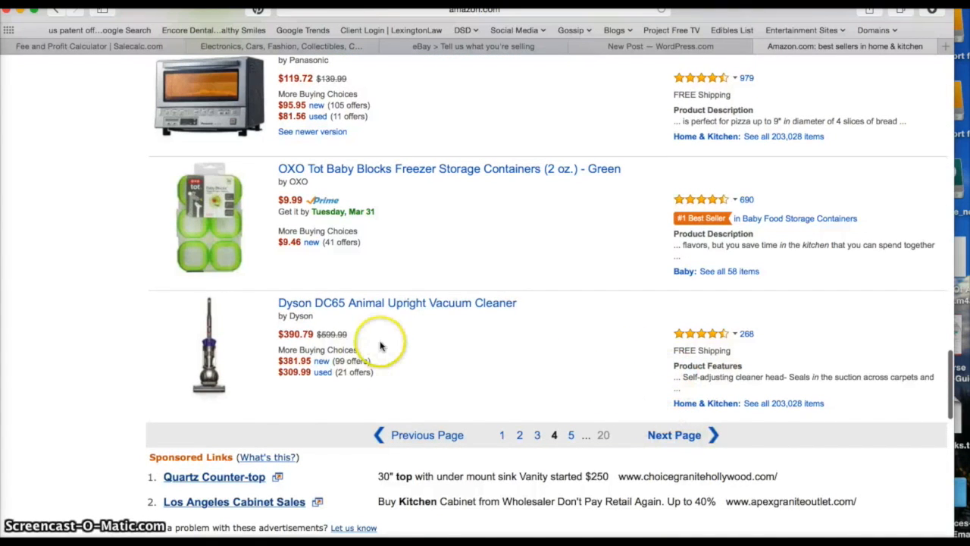
- Load results 65–80 and scroll down to the Panasonic bread maker listing
left_click(688, 434)
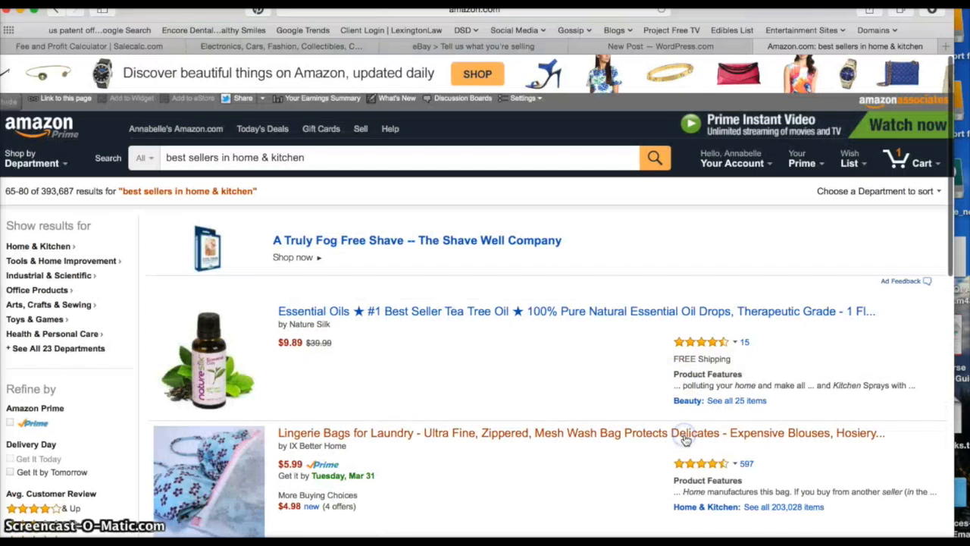
scroll(537, 449, "down", 10)
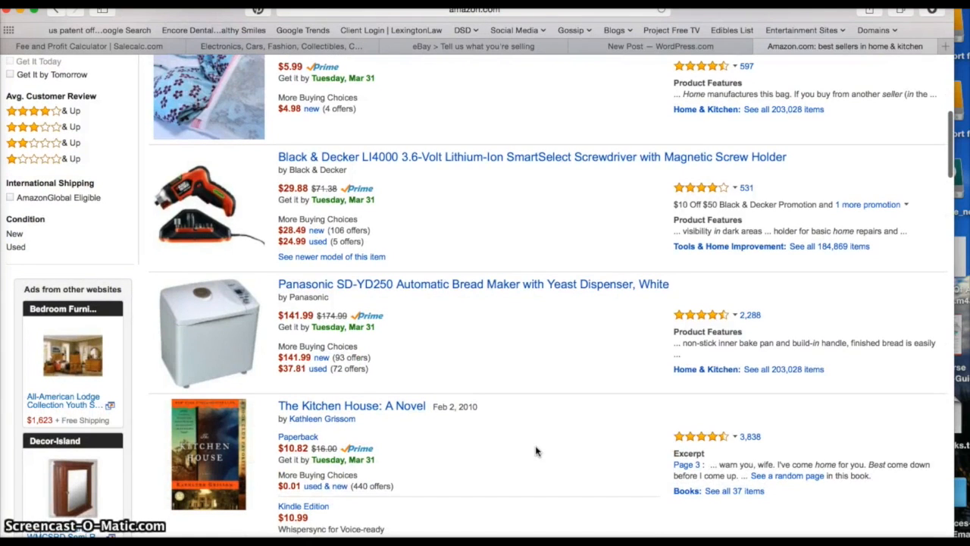
scroll(537, 451, "down", 1)
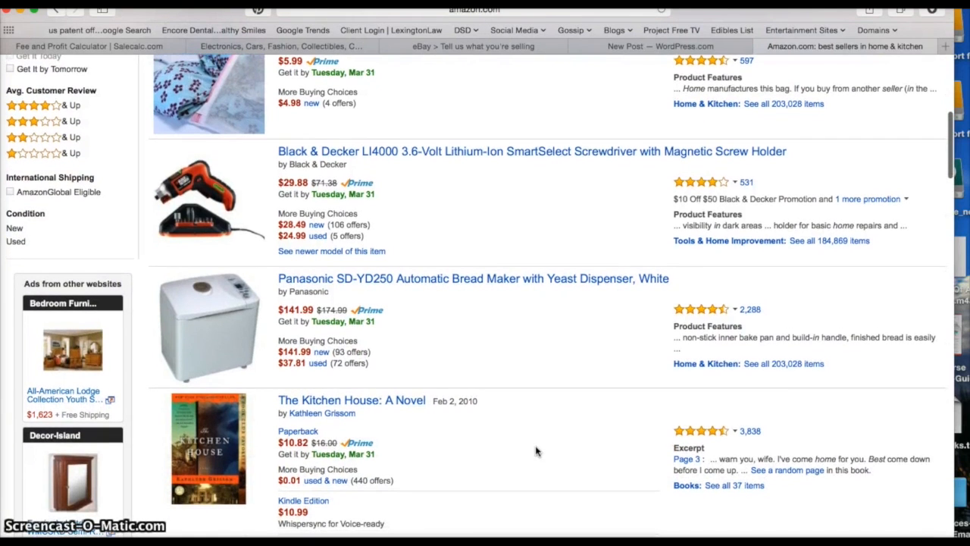
scroll(535, 451, "down", 4)
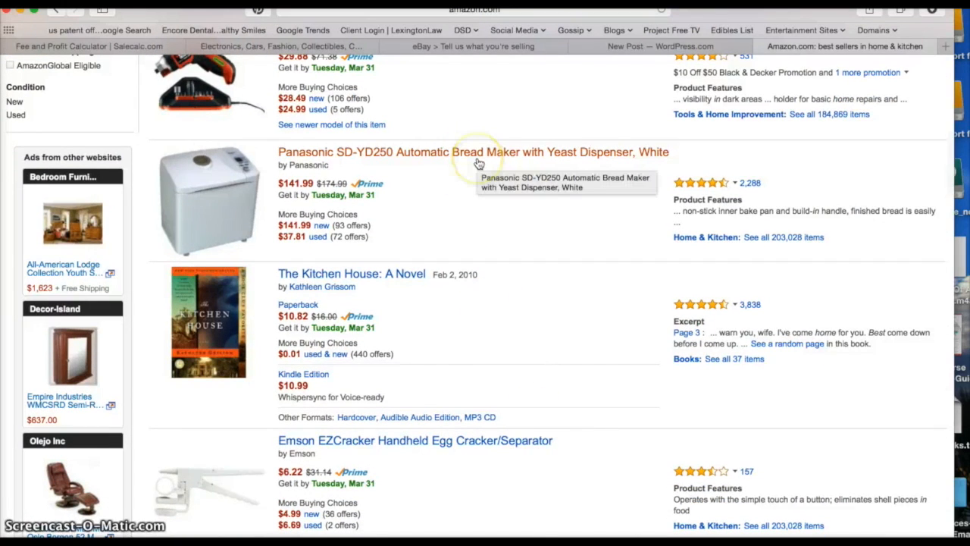
- Open the Panasonic SD-YD250 bread maker page, select part of its title, then go to eBay
left_click(450, 151)
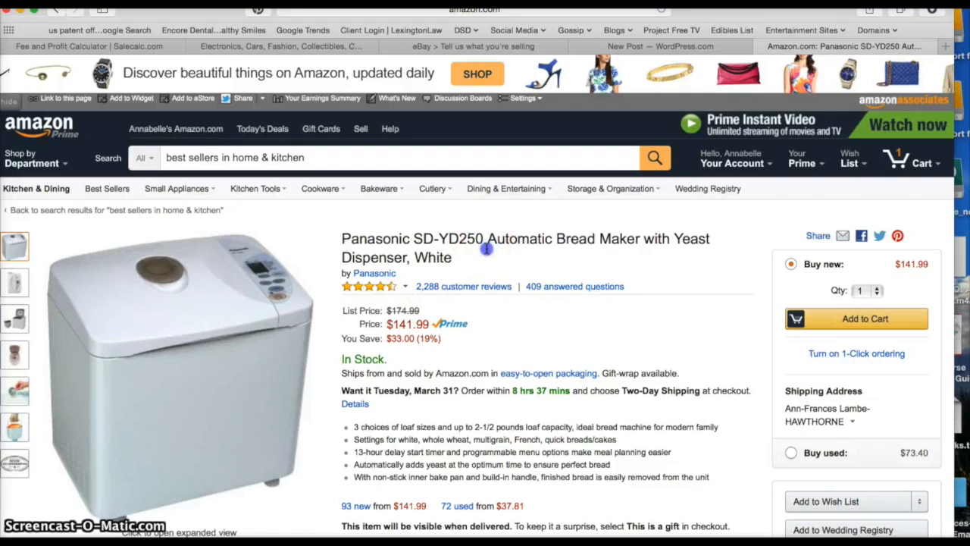
left_click_drag(487, 244, 487, 255)
key("super+c")
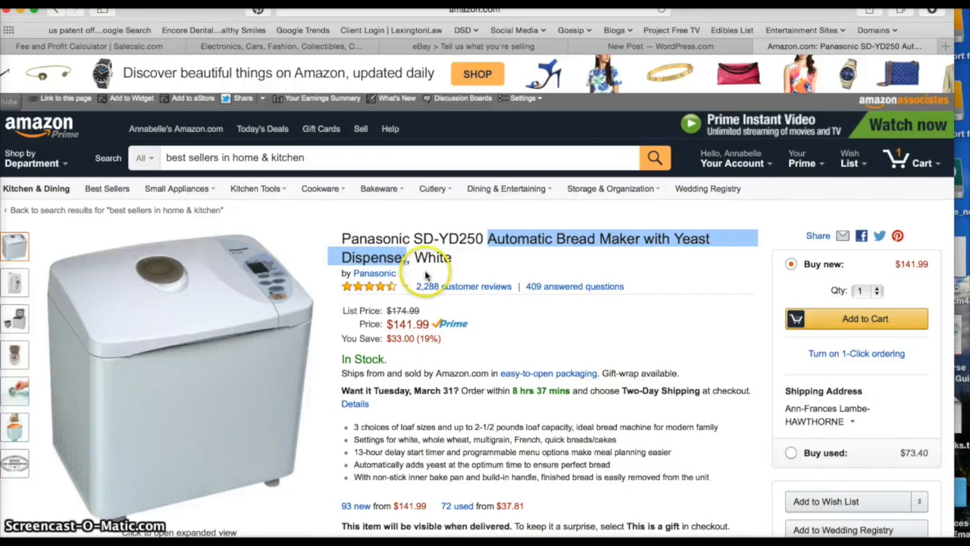
left_click(498, 48)
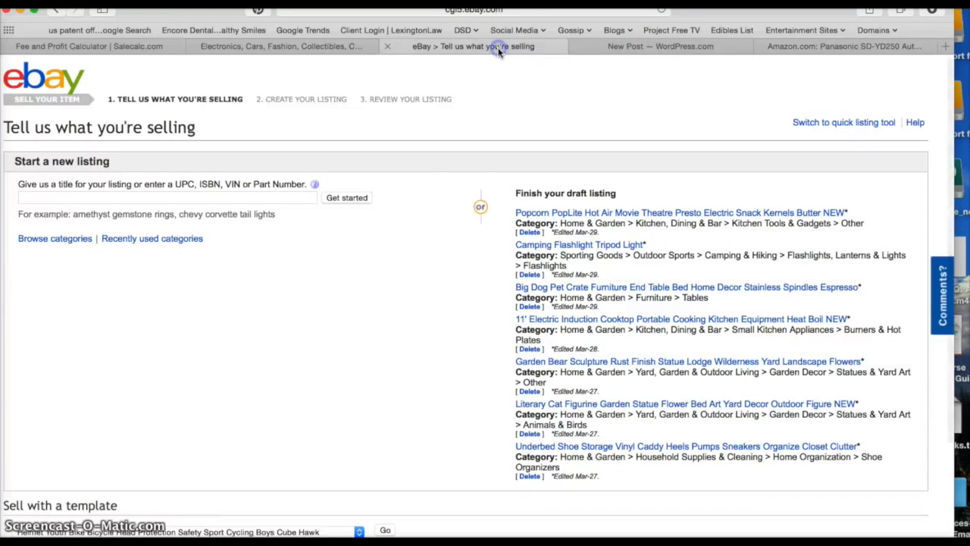
- Search eBay for 'Automatic Bread Maker with Yeast Dispenser', review the 19 results, then return to Amazon
left_click(61, 88)
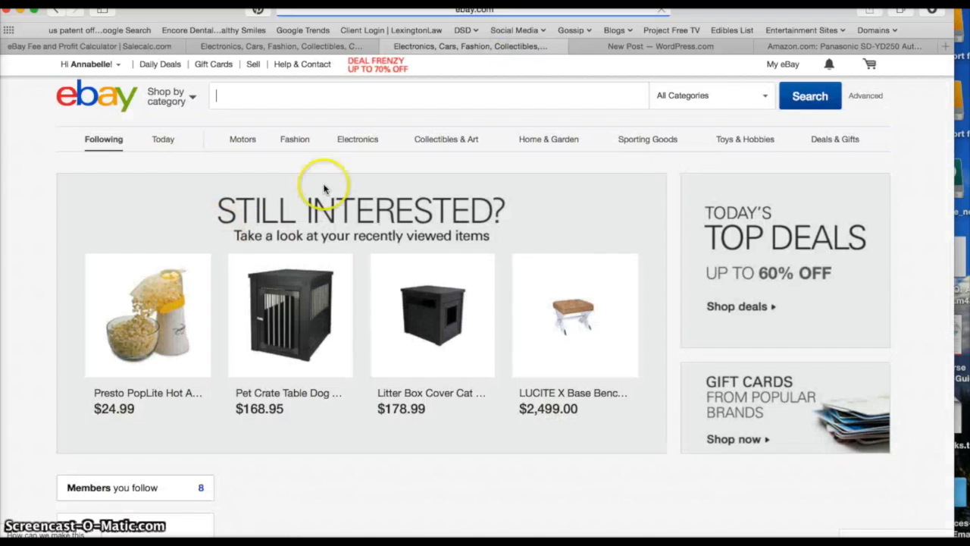
left_click(330, 97)
key("super+v")
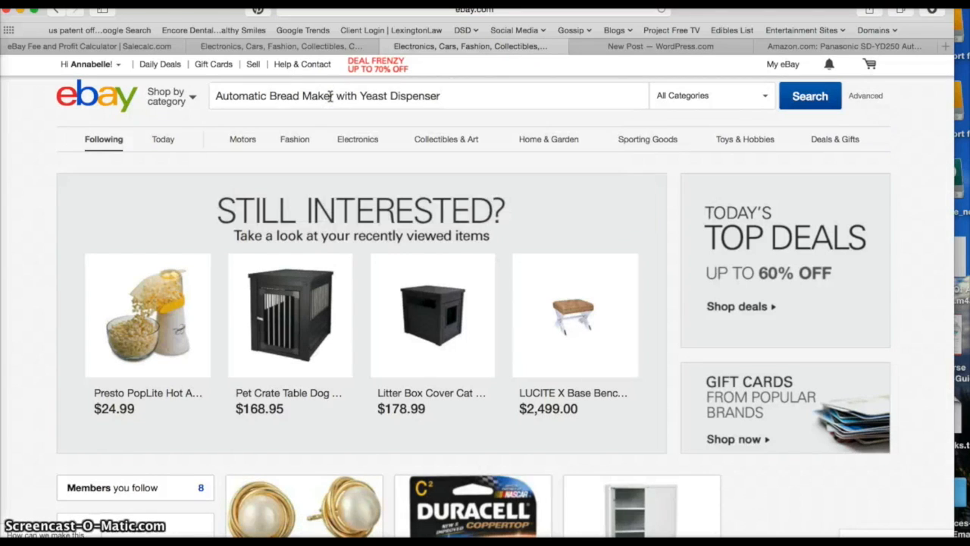
key("Return")
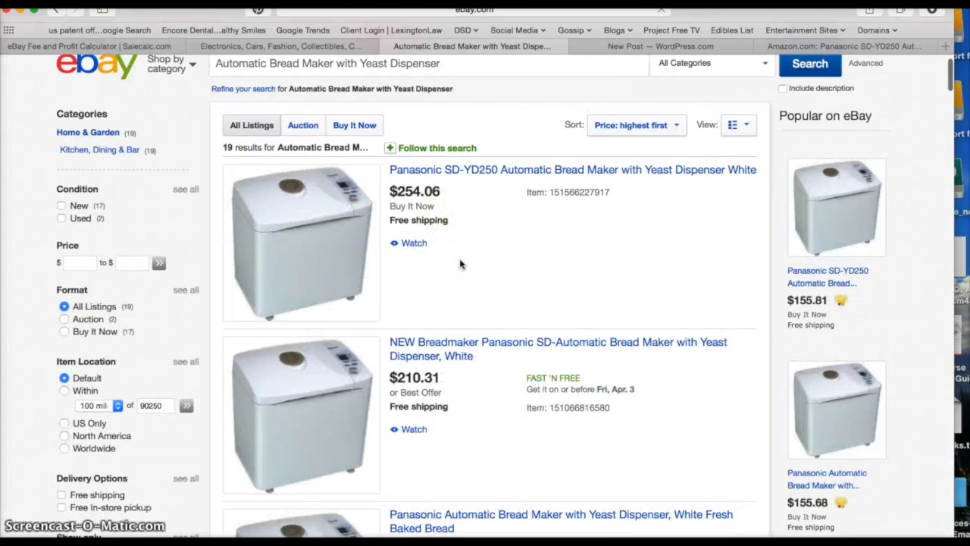
scroll(461, 264, "down", 2)
scroll(447, 344, "down", 2)
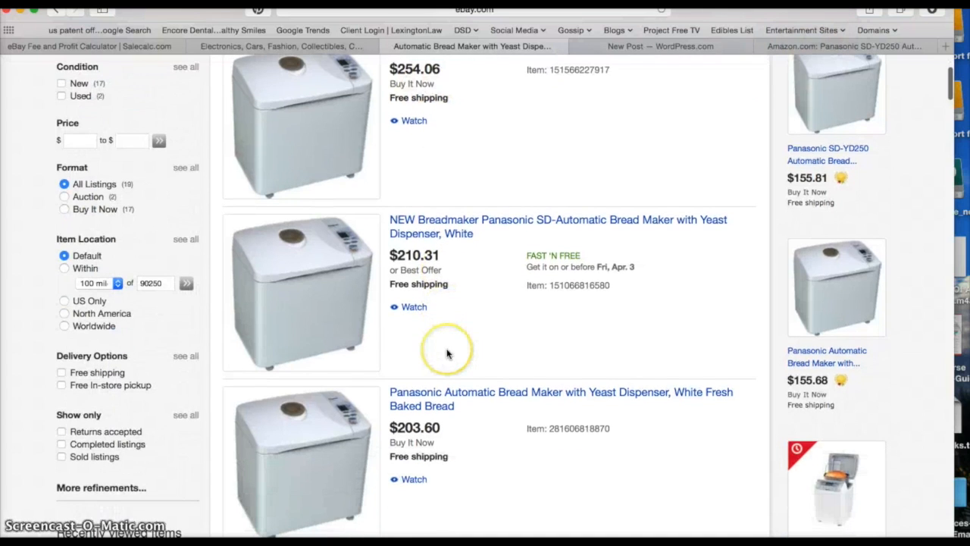
left_click(812, 48)
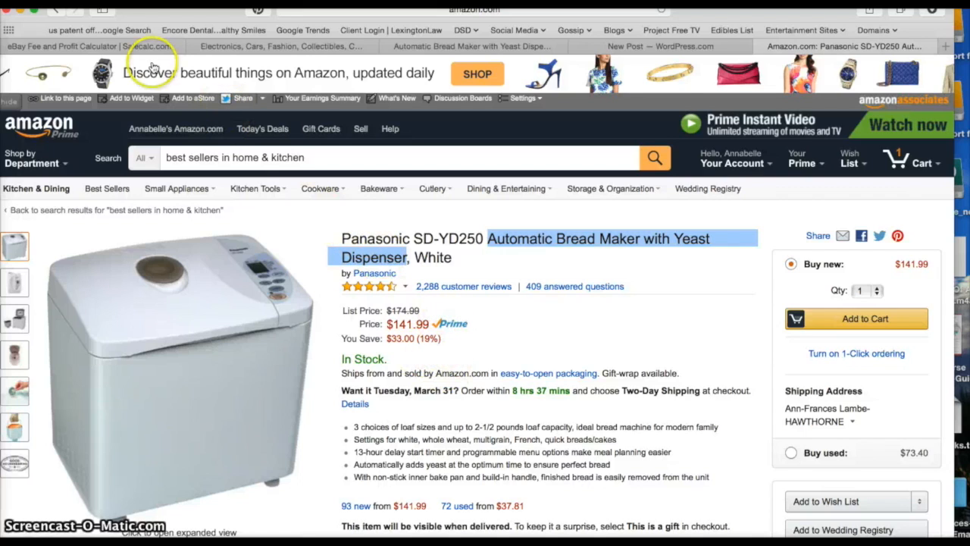
- Reset the SaleCalc fee calculator to clear its previous values
left_click(133, 46)
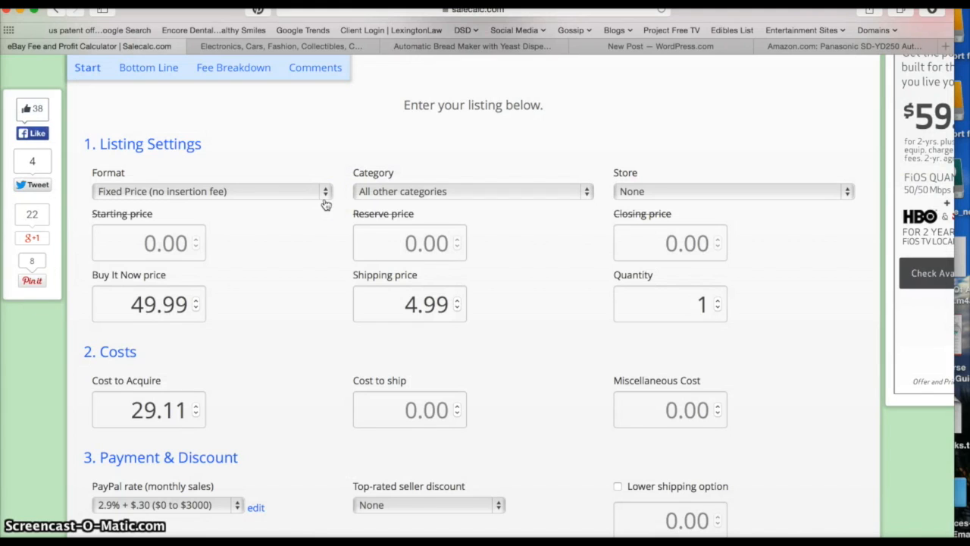
scroll(234, 310, "down", 10)
left_click(420, 340)
scroll(399, 288, "up", 5)
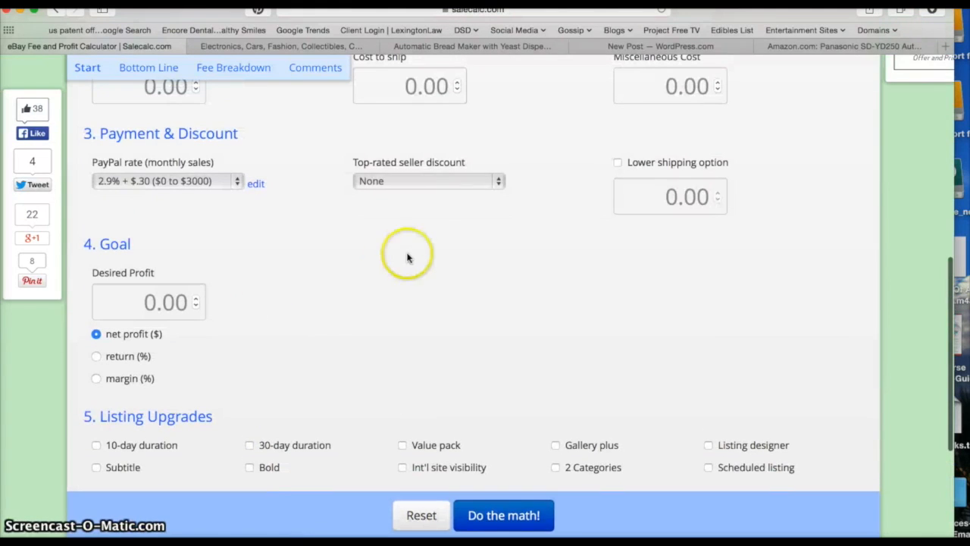
- Compare the eBay and Amazon prices, then enter 144.99 as SaleCalc's Cost to Acquire
left_click(501, 48)
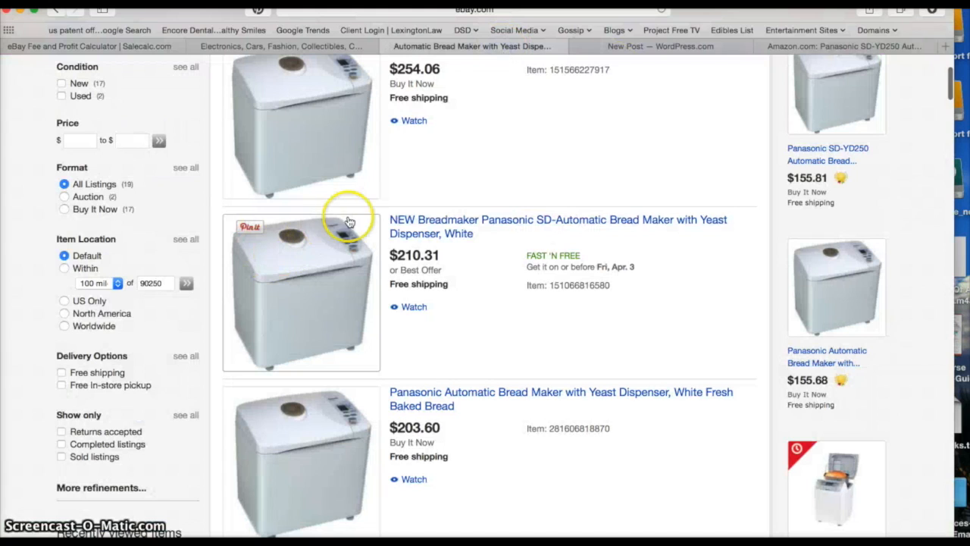
left_click(779, 45)
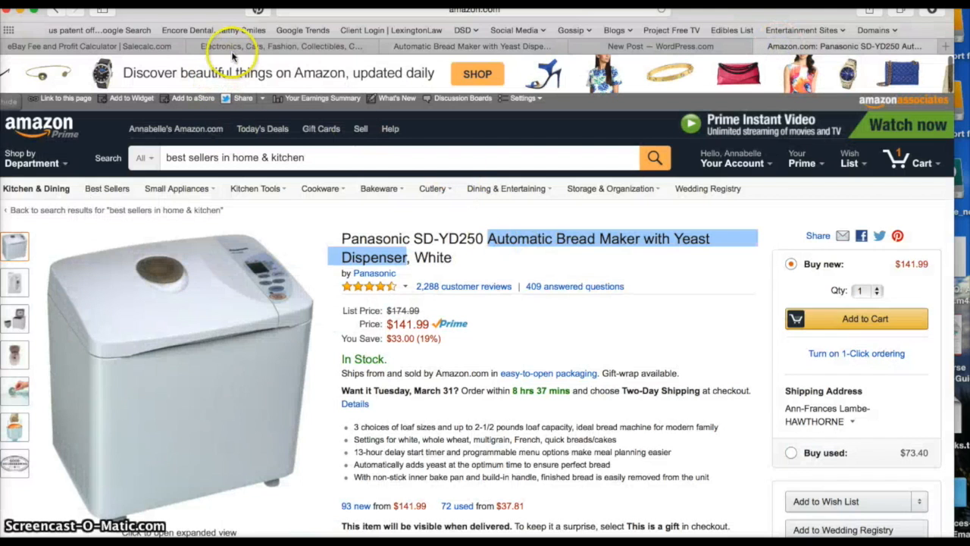
left_click(163, 47)
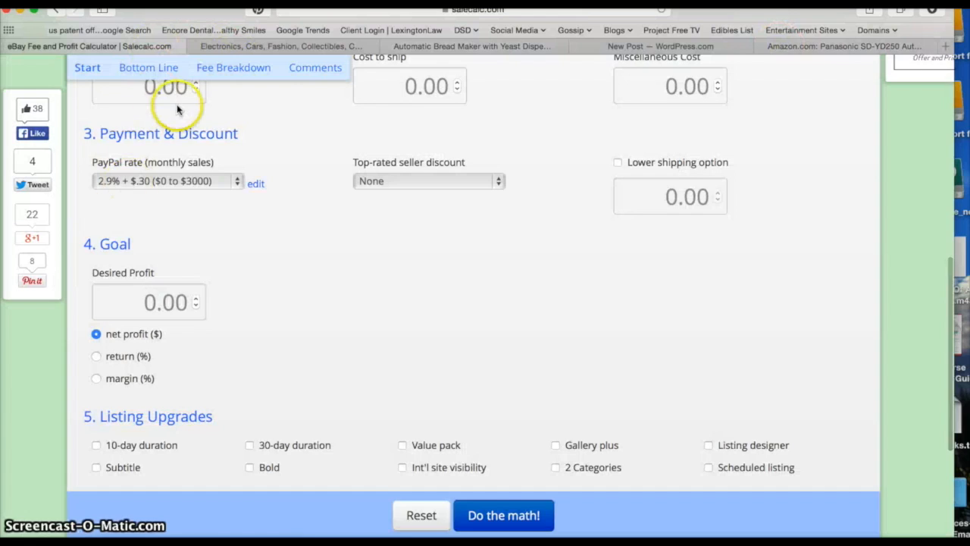
scroll(177, 110, "up", 2)
left_click(191, 189)
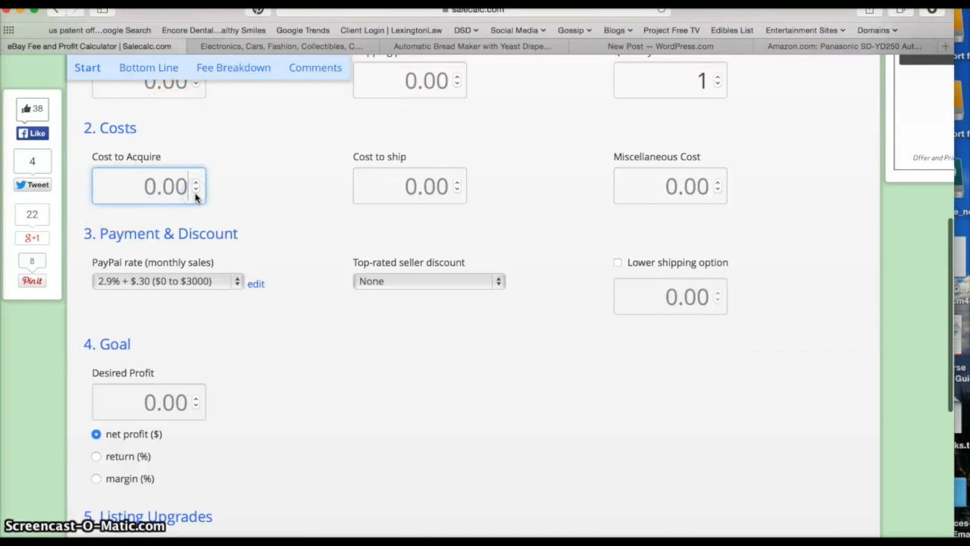
type("141")
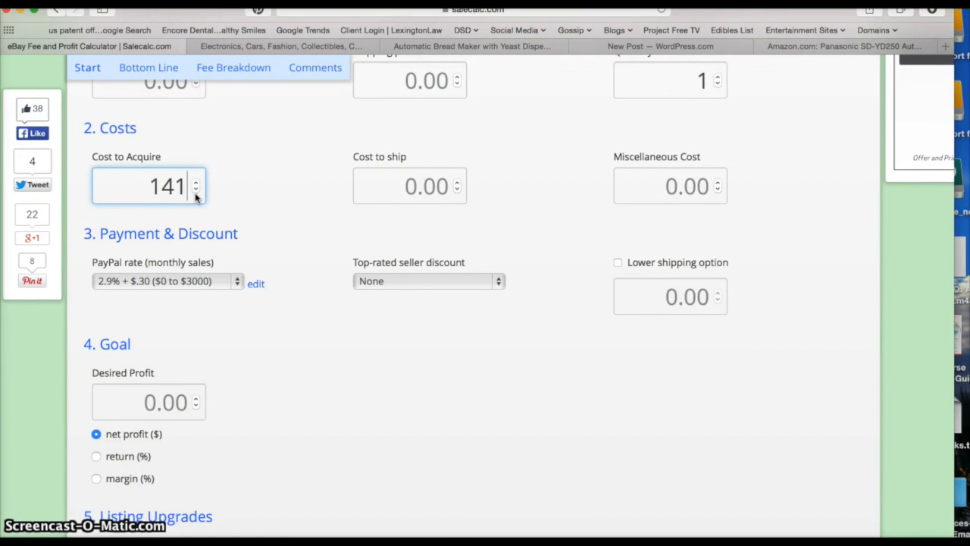
key("BackSpace")
type("4.99")
scroll(345, 131, "up", 3)
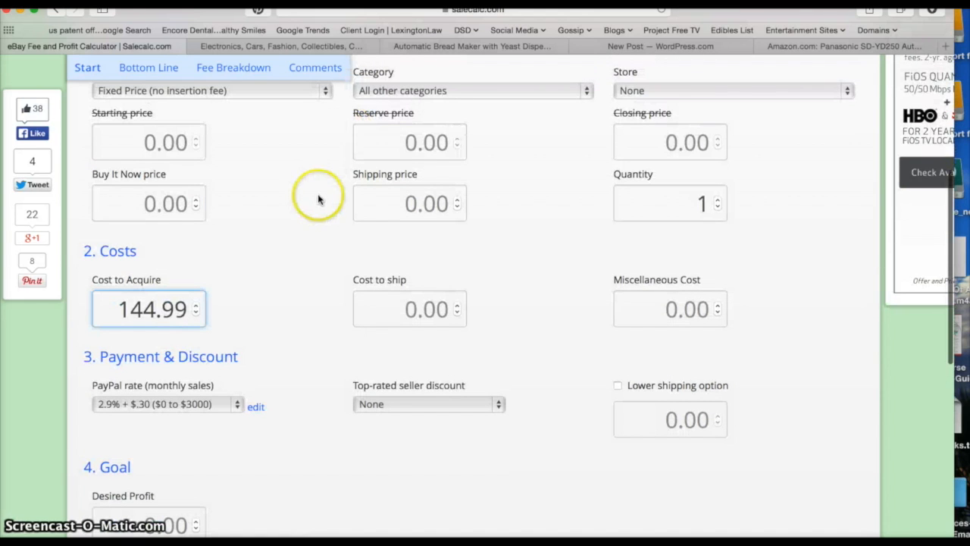
- Open the top-priced $254.06 Panasonic SD-YD250 listing from the eBay results
left_click(514, 45)
scroll(487, 134, "up", 3)
scroll(490, 135, "down", 1)
left_click(479, 133)
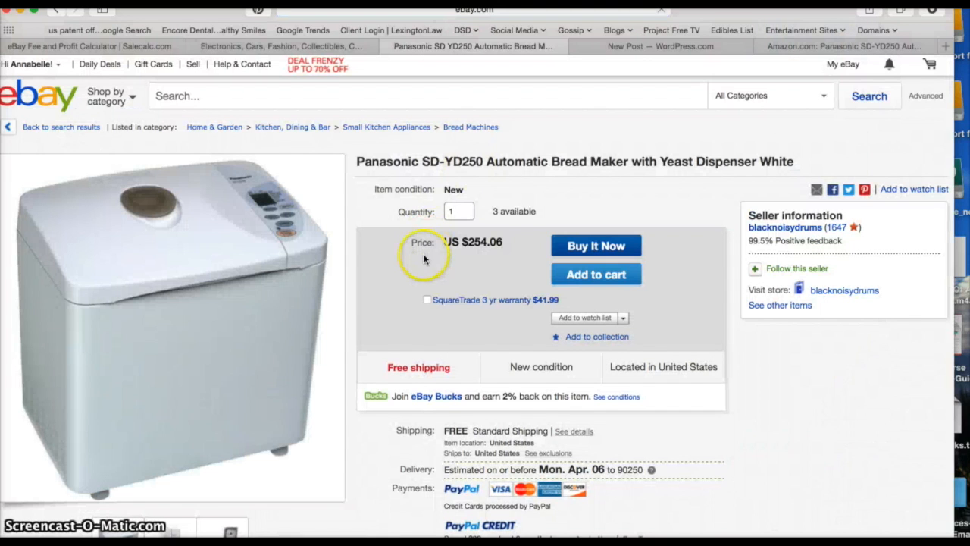
- Check the competing $210.31 Breadmaker listing, then return to the search results
left_click(67, 127)
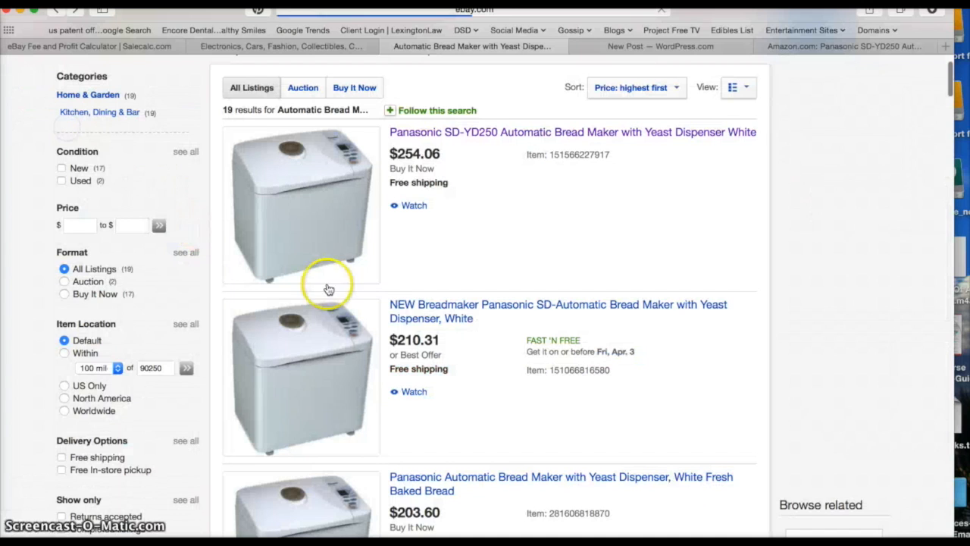
scroll(457, 340, "down", 4)
left_click(465, 190)
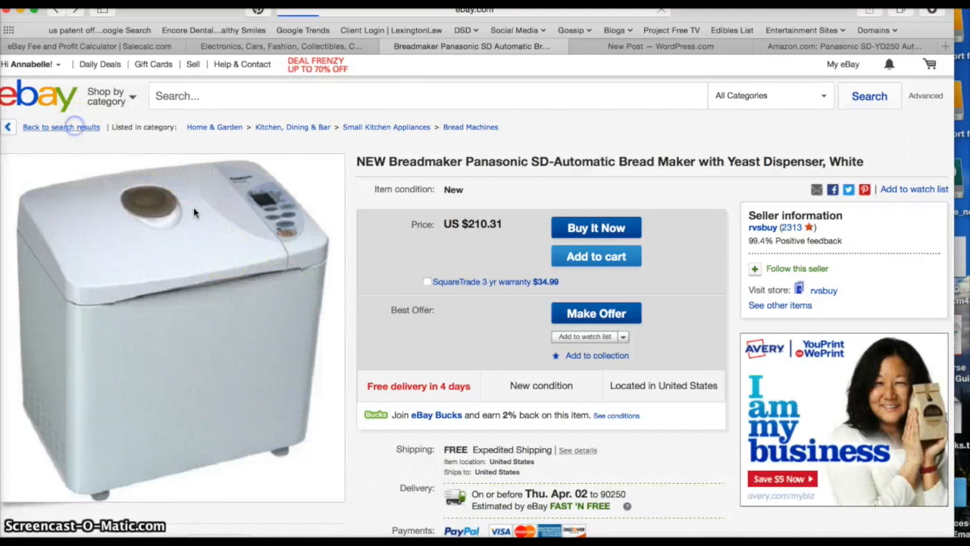
left_click(79, 126)
- Find and open the $164.19 Panasonic SD-YD250 White, New listing
scroll(436, 346, "down", 5)
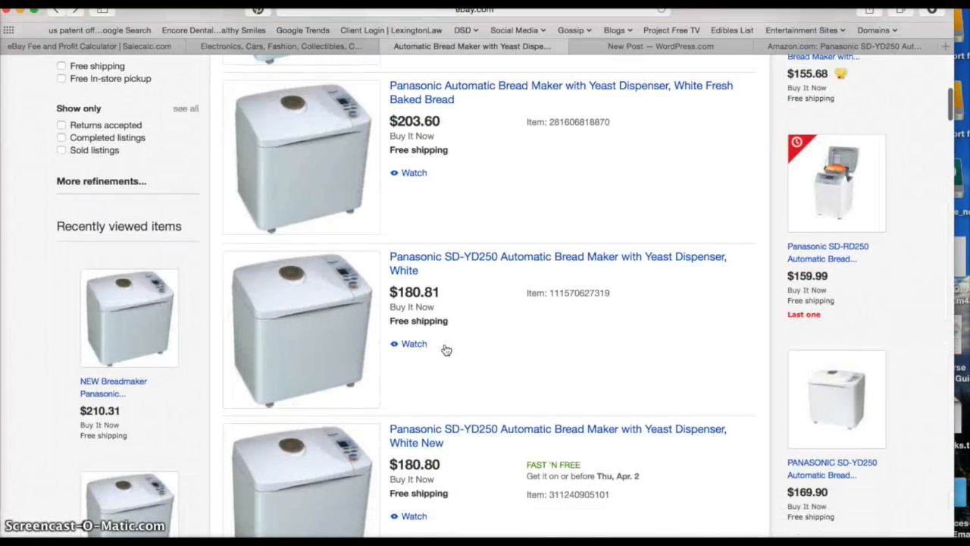
scroll(445, 349, "down", 3)
scroll(446, 349, "up", 1)
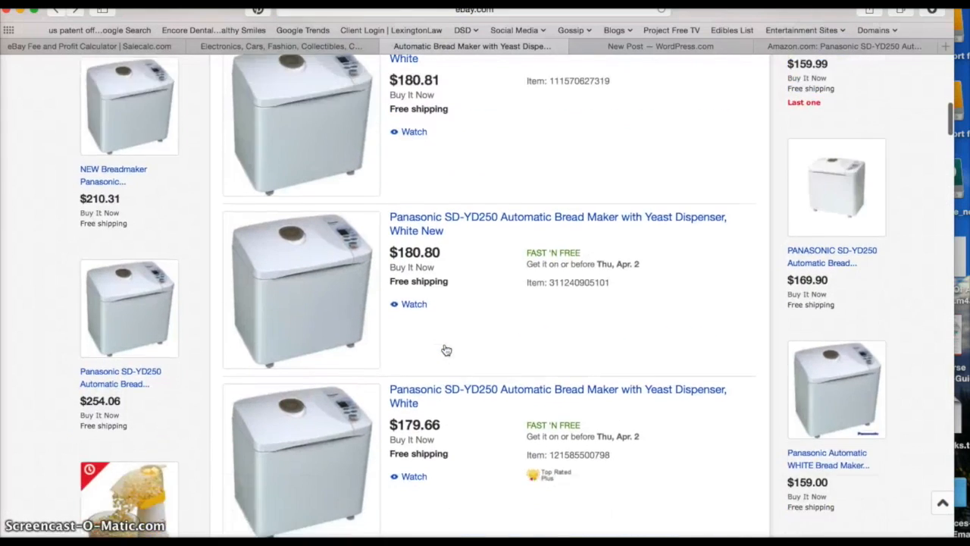
scroll(446, 350, "down", 4)
scroll(446, 350, "down", 9)
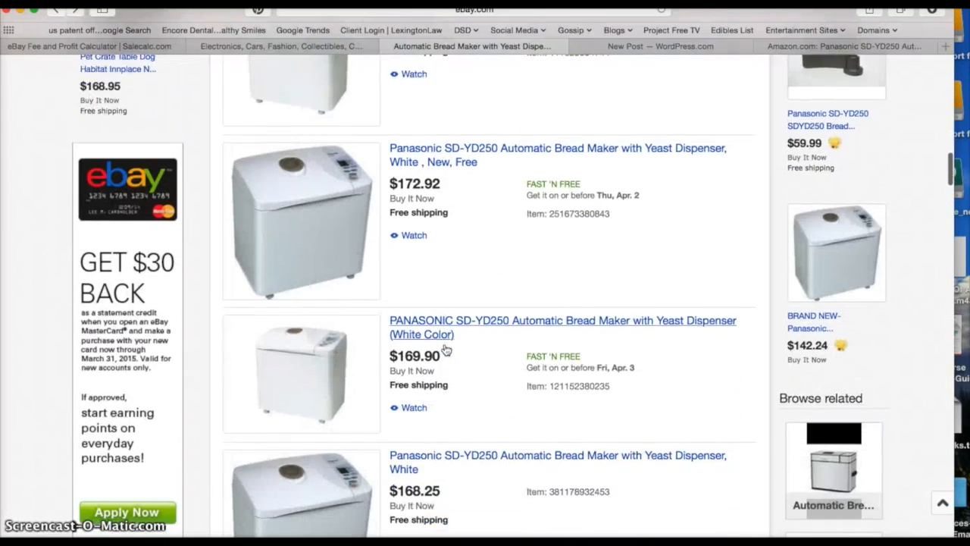
left_click(391, 444)
scroll(391, 444, "down", 8)
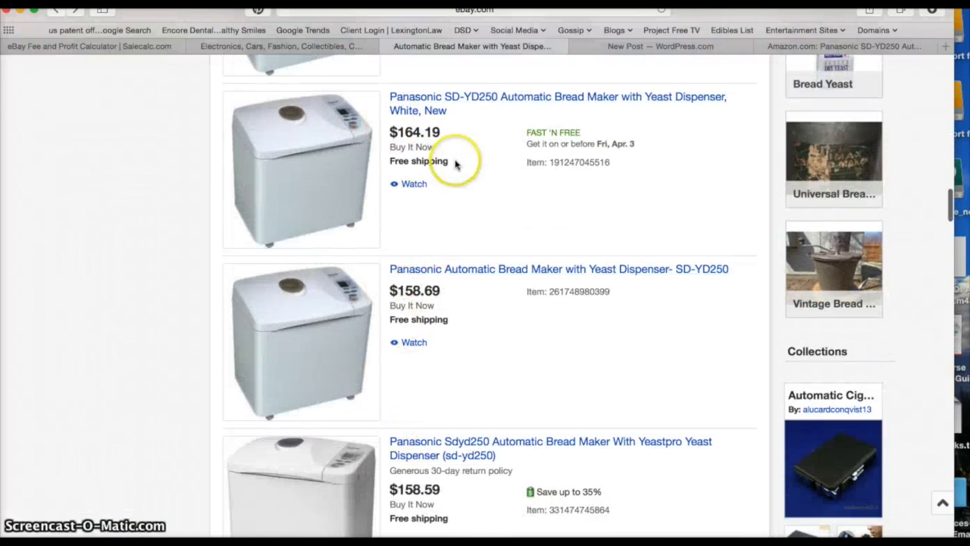
left_click(444, 99)
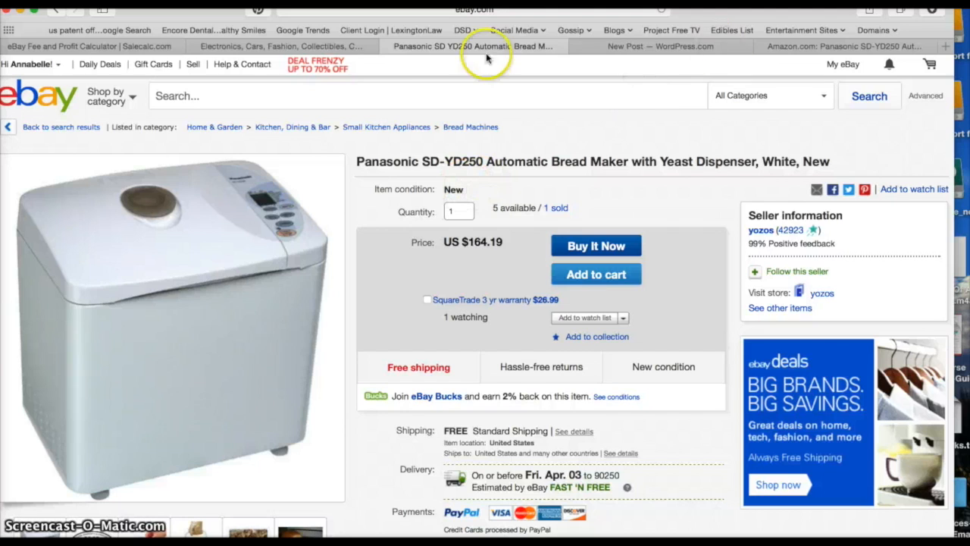
left_click(138, 47)
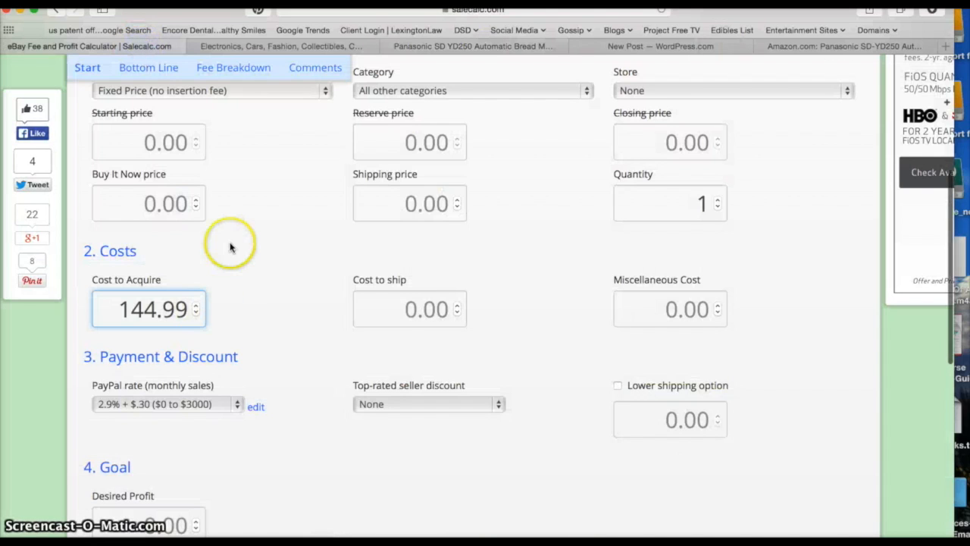
- Calculate a 164.19 Buy It Now sale with a $15 profit goal: $-2.28 net, $184.03 needed
scroll(227, 245, "up", 2)
left_click(139, 240)
type("164.19")
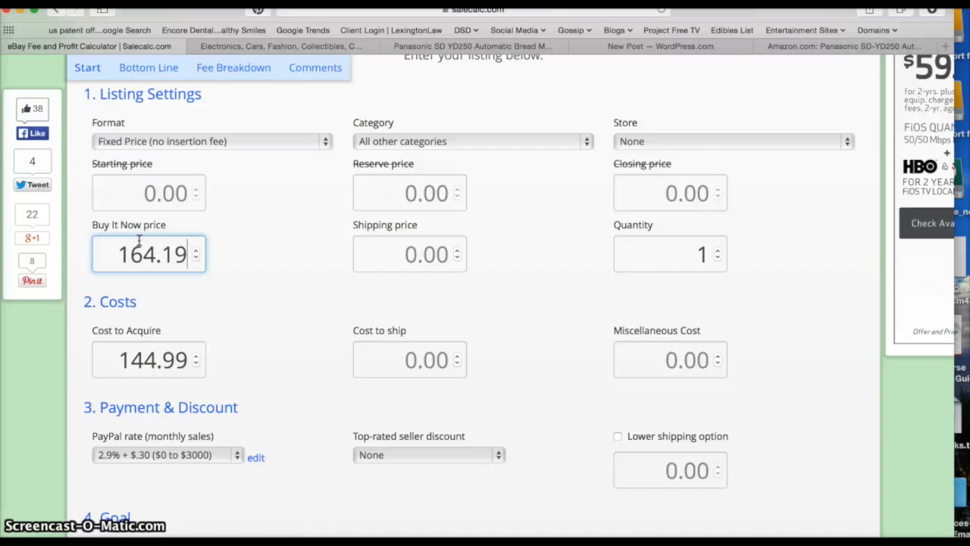
scroll(190, 288, "down", 4)
left_click(146, 453)
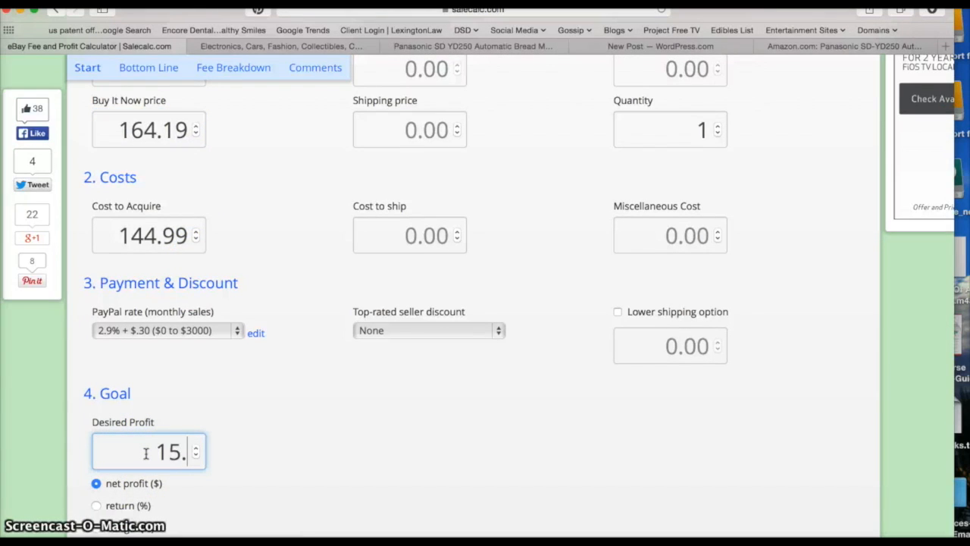
scroll(227, 498, "down", 5)
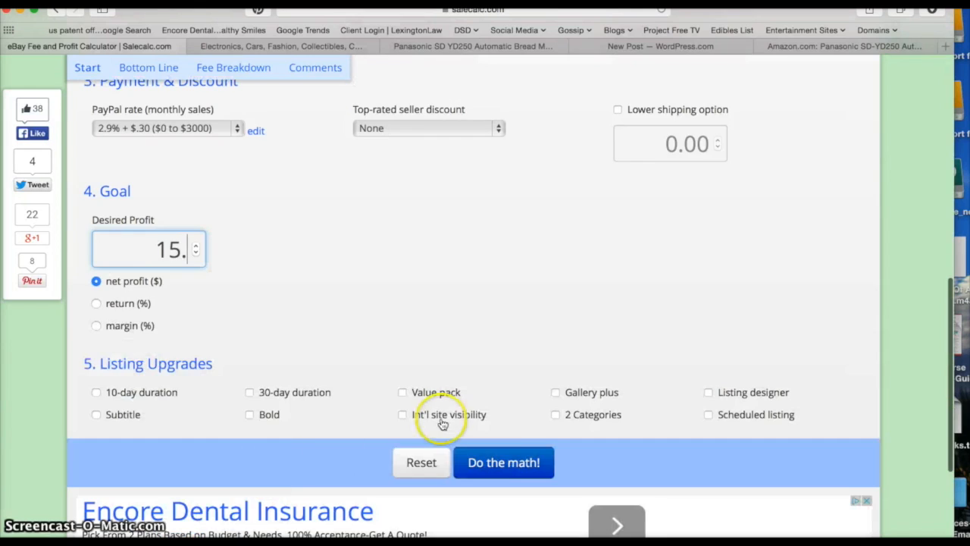
left_click(501, 461)
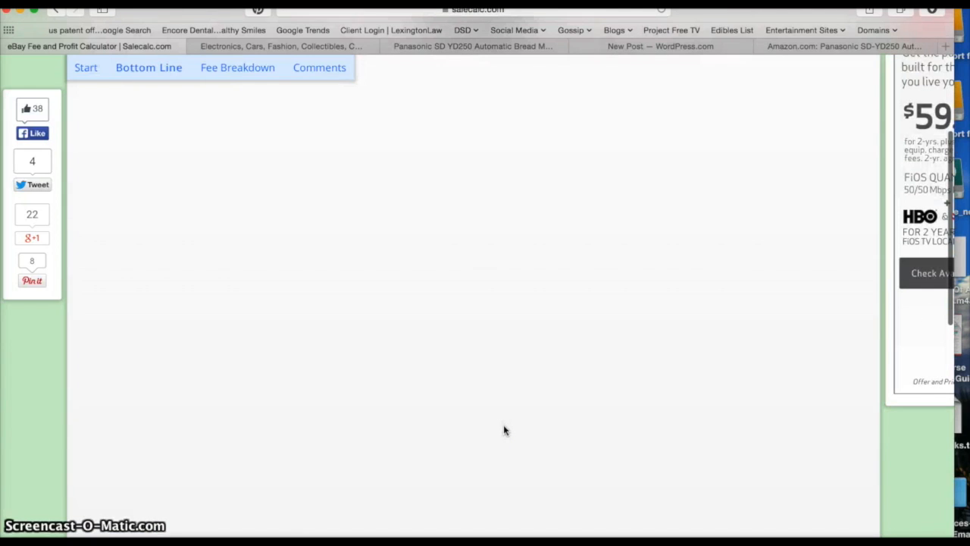
left_click(481, 432)
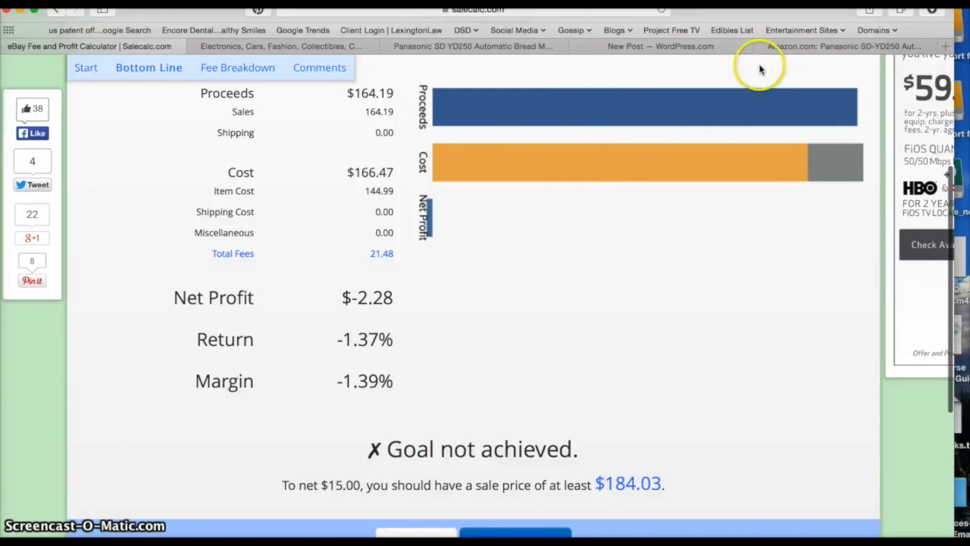
left_click(521, 44)
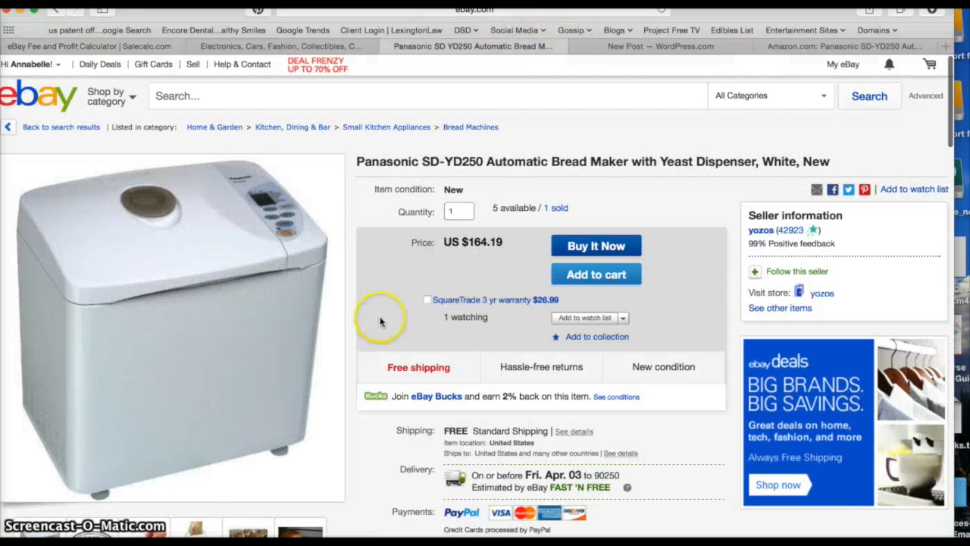
- Check the competing $217.95 Panasonic bread maker listing, then return to the results
left_click(53, 126)
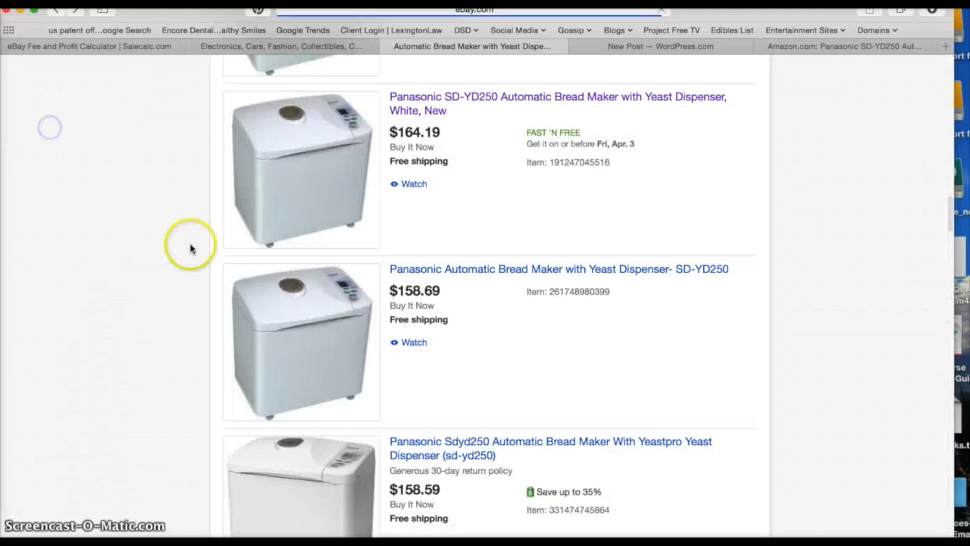
scroll(493, 334, "down", 7)
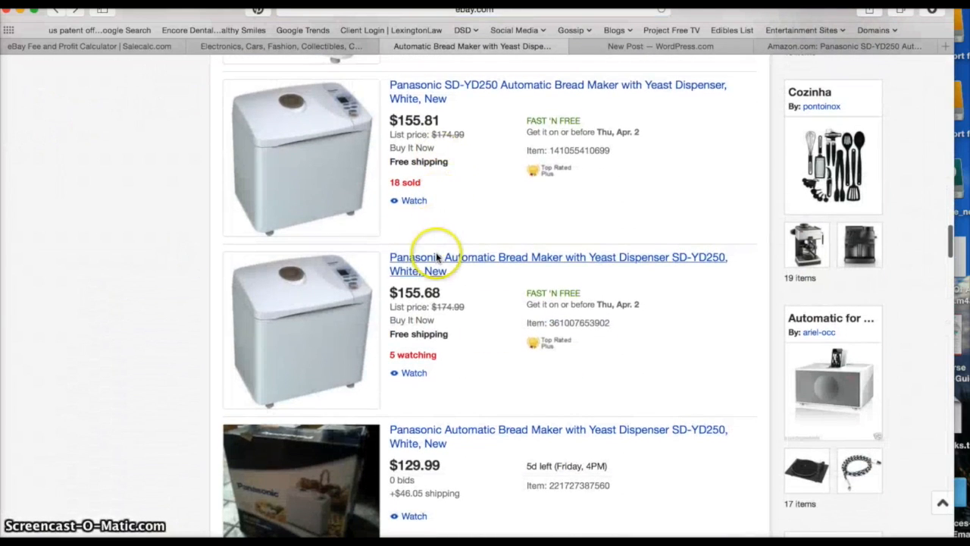
scroll(444, 309, "down", 10)
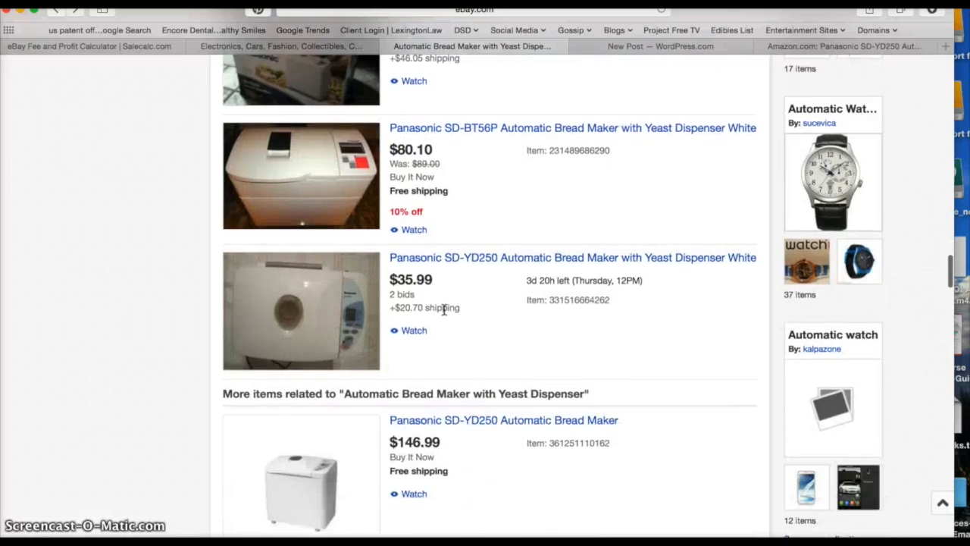
scroll(444, 309, "down", 7)
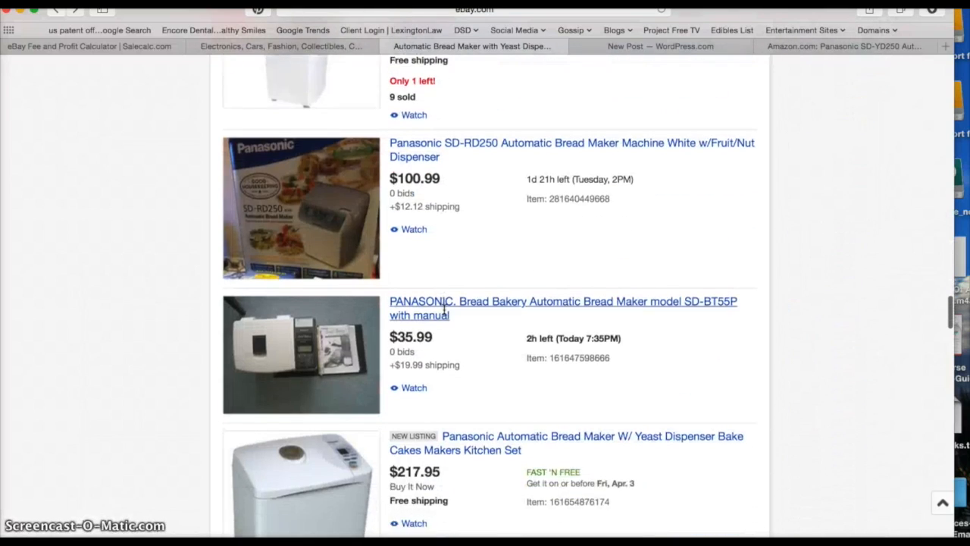
scroll(444, 309, "down", 1)
left_click(482, 272)
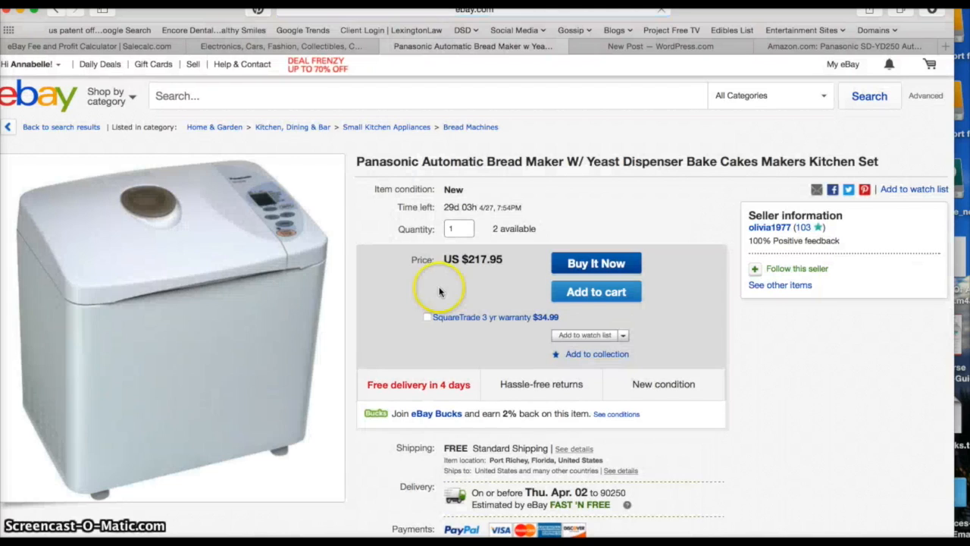
left_click(63, 127)
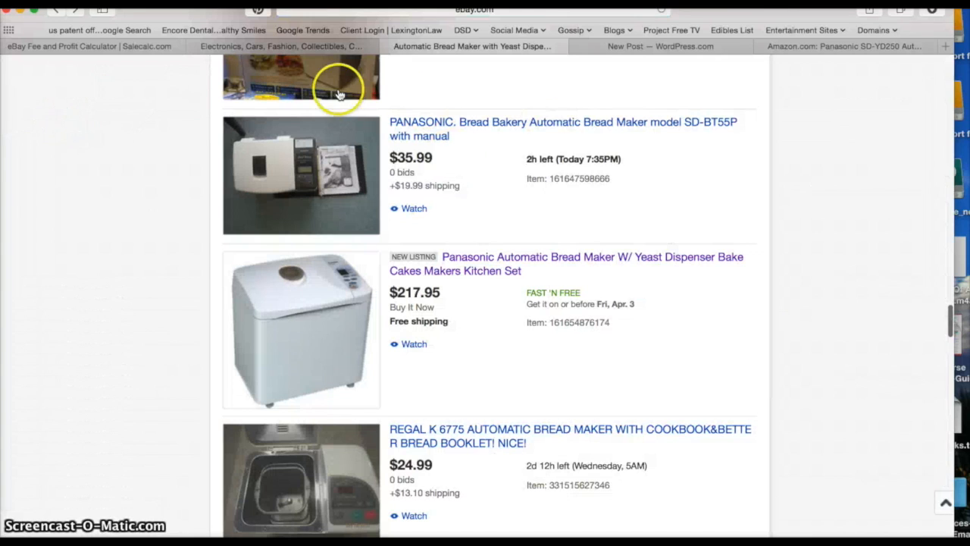
- Start over in SaleCalc to bring back its entry form
left_click(129, 45)
scroll(421, 271, "down", 1)
left_click(407, 510)
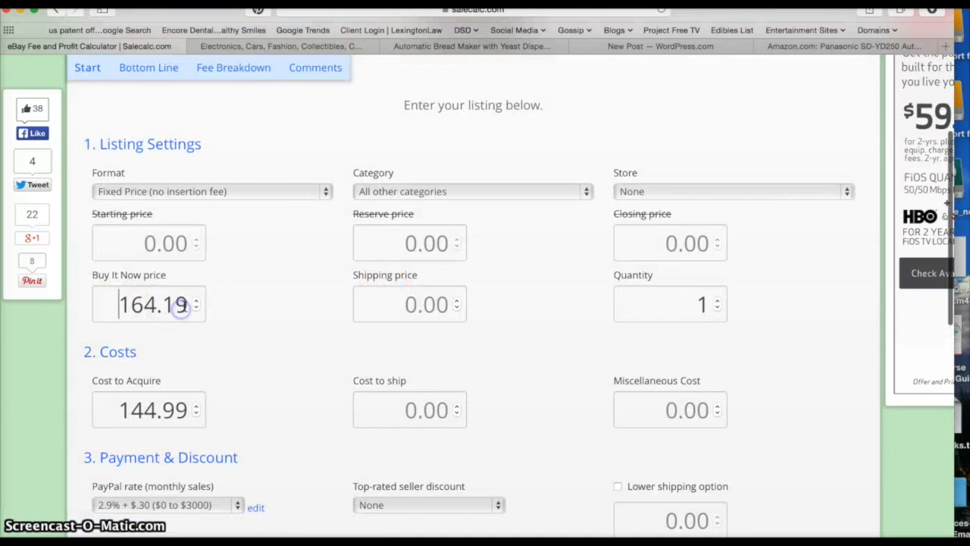
- Recalculate with a 216.99 Buy It Now price, giving $43.71 net profit and 25.23% return
double_click(180, 306)
type("21")
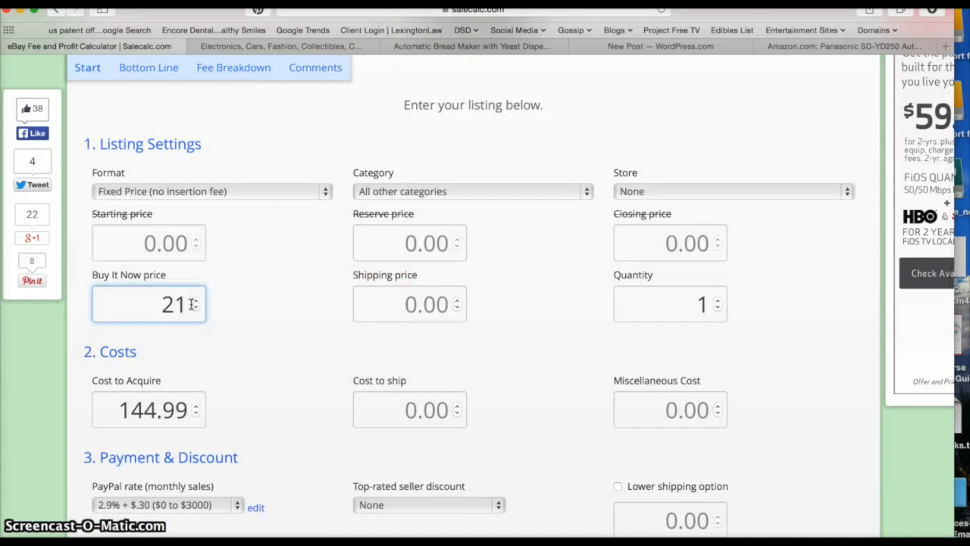
type("16")
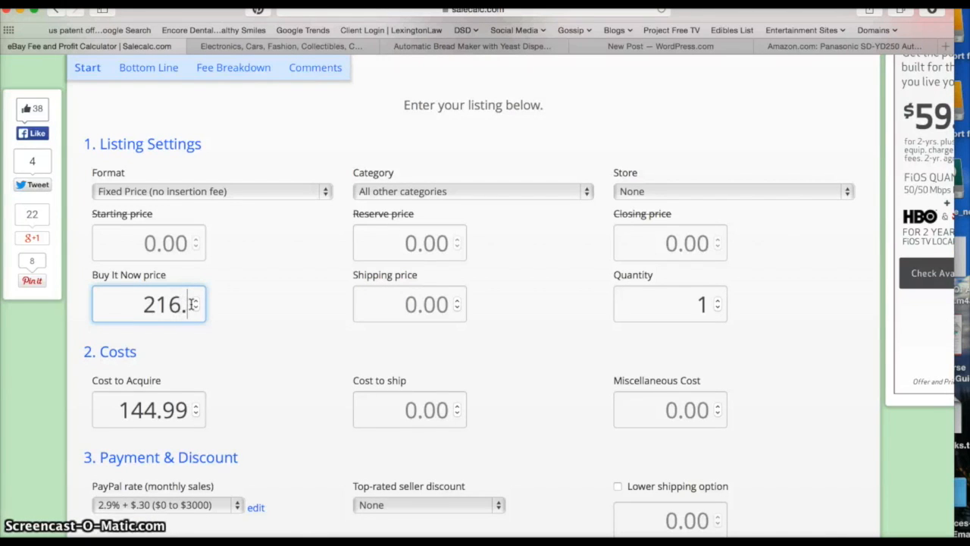
type(".99")
scroll(341, 303, "down", 10)
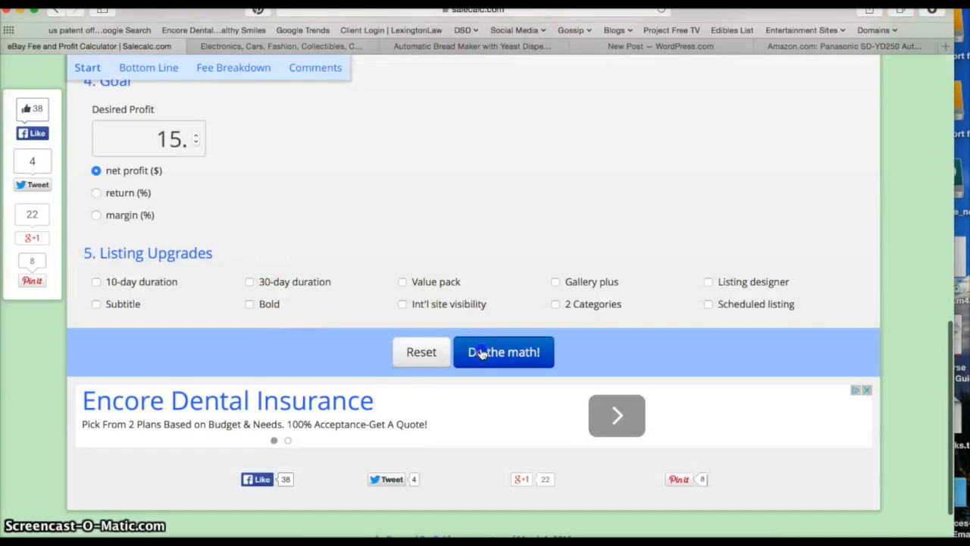
left_click(481, 348)
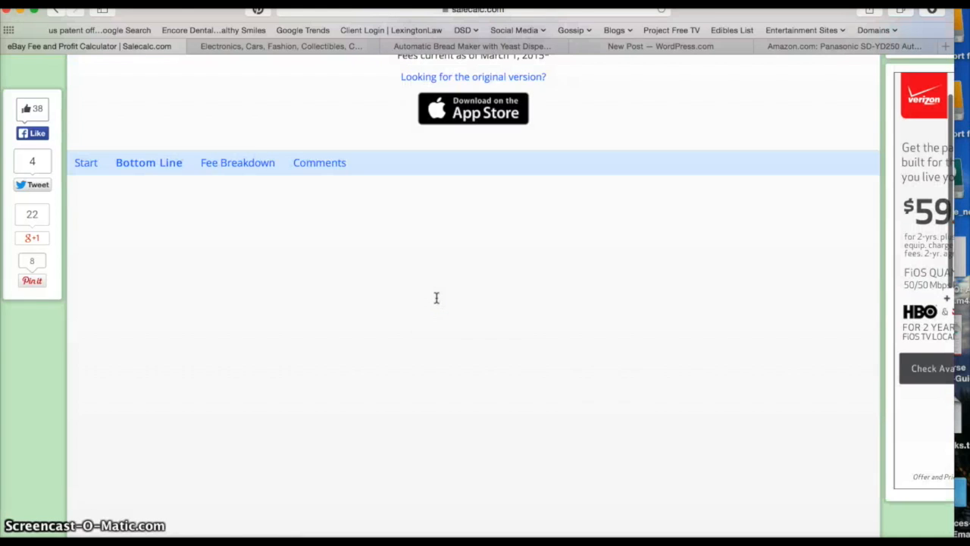
scroll(436, 297, "down", 2)
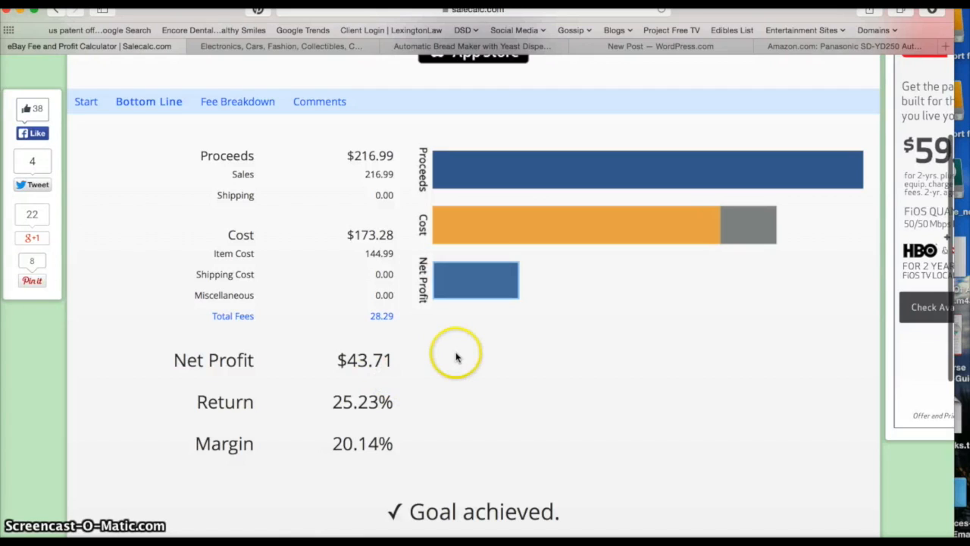
scroll(453, 354, "down", 1)
scroll(455, 357, "up", 2)
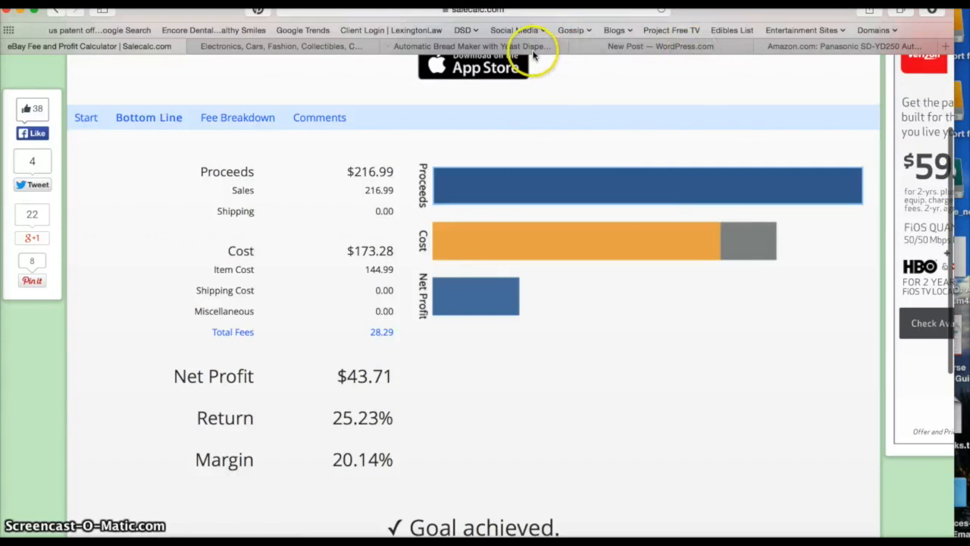
left_click(828, 47)
- Save the Panasonic SD-YD250 product photo to the Desktop as Bread-Maker-Yeast-Loaf-Appliance, then close the viewer
left_click(240, 384)
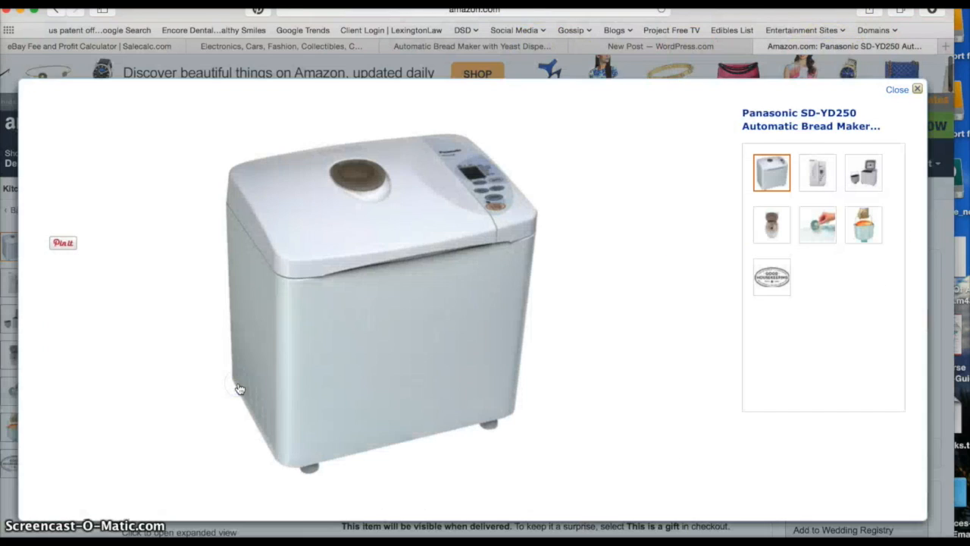
right_click(397, 253)
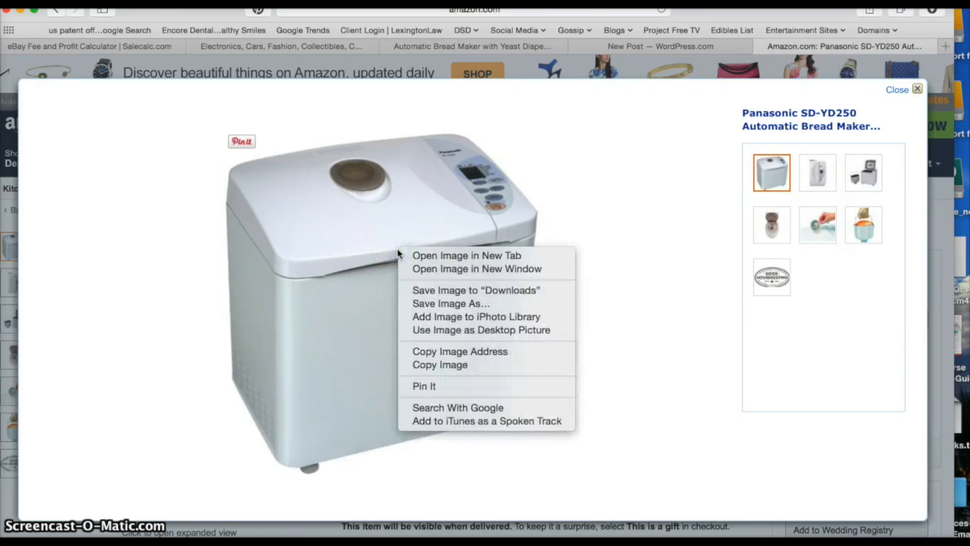
left_click(450, 303)
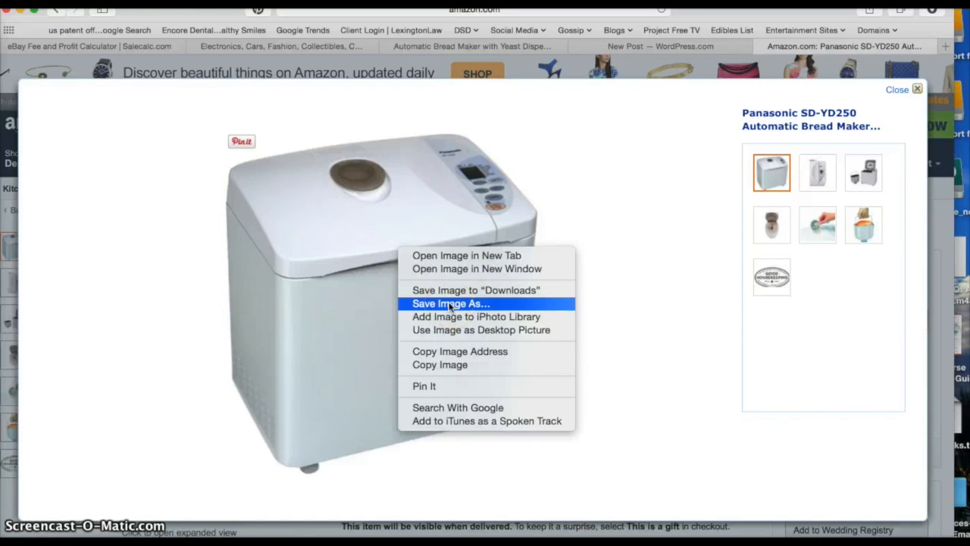
left_click(450, 304)
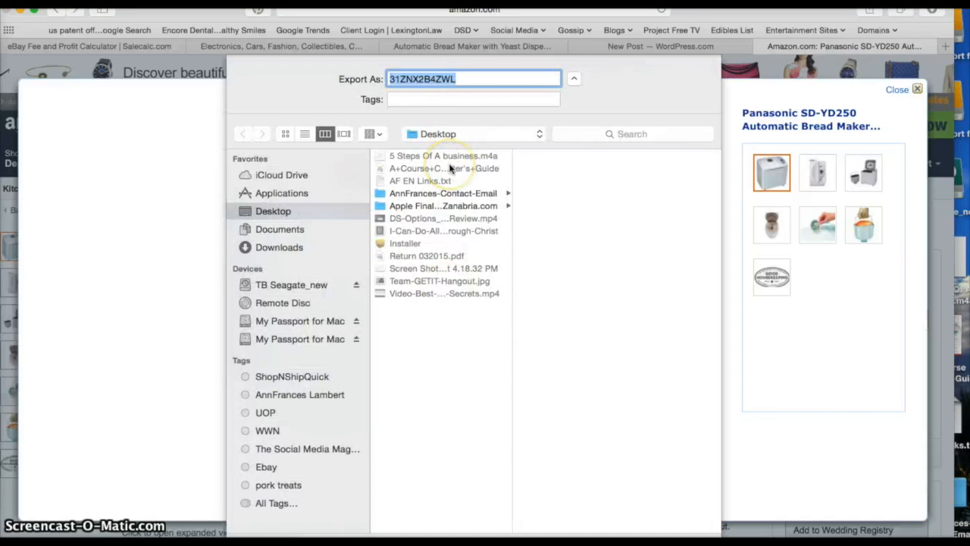
type("Bread-Maker-Yeas")
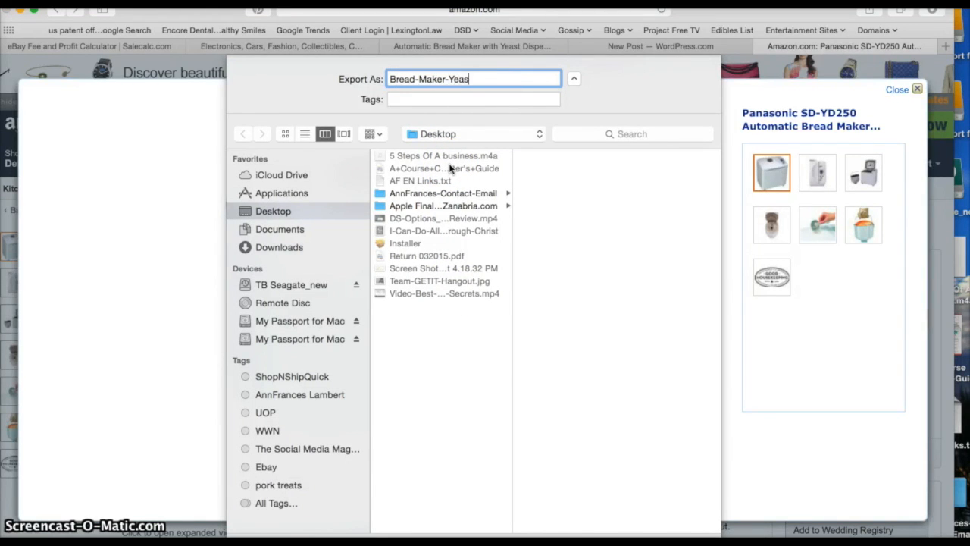
type("t-Loaf-Appliance")
key("Return")
left_click(907, 93)
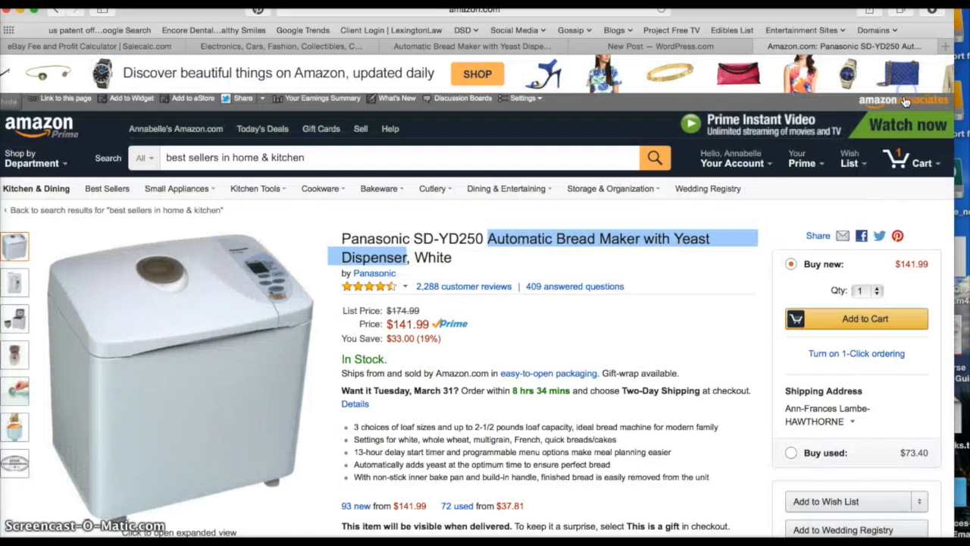
left_click(664, 47)
- Clear the post's leftover image code, switch to Visual mode, and open the media upload panel
key("BackSpace")
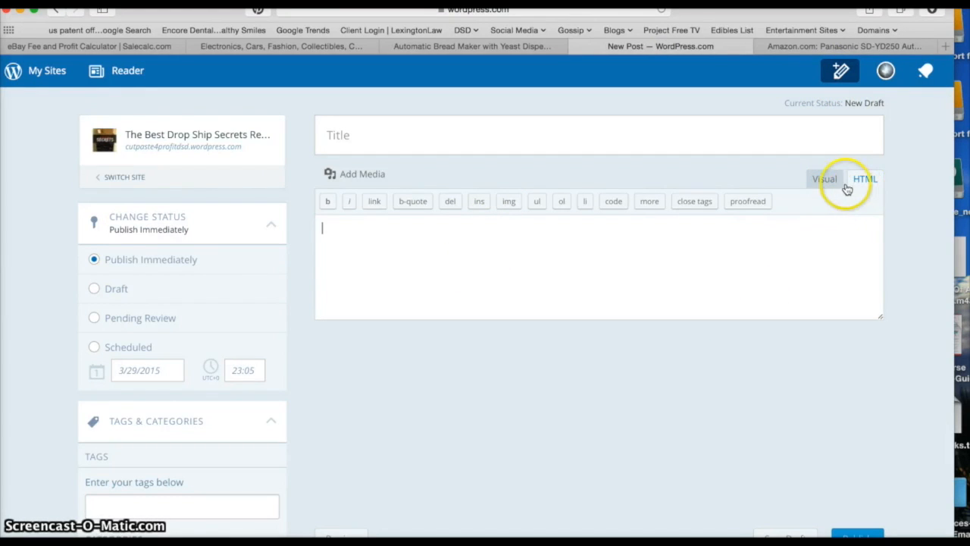
left_click(820, 181)
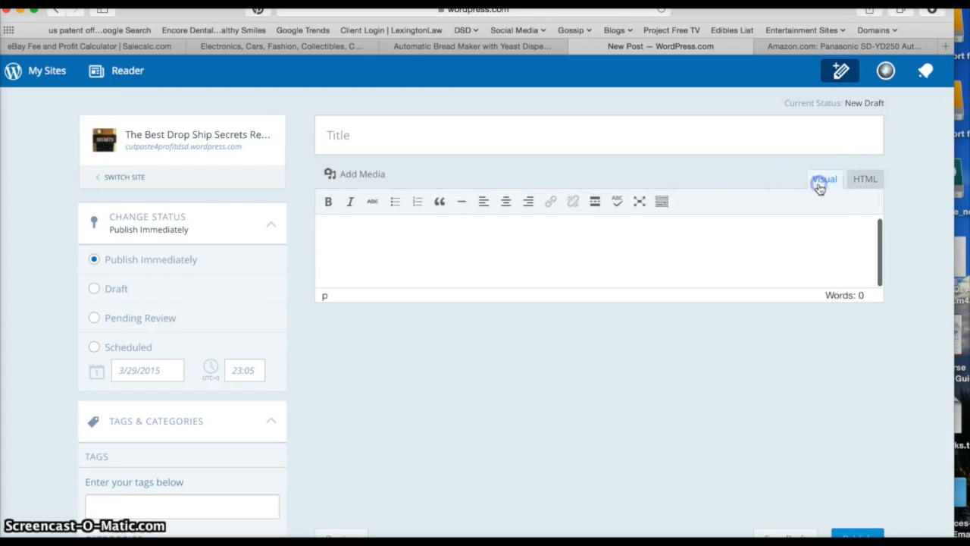
left_click(366, 174)
left_click(196, 122)
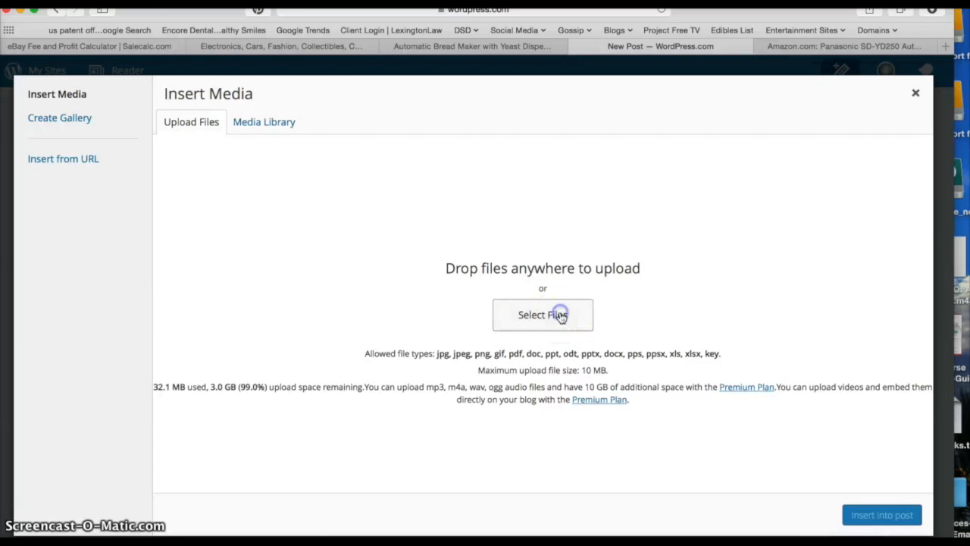
- Upload the Bread-Maker image file from the computer to the media library
left_click(561, 317)
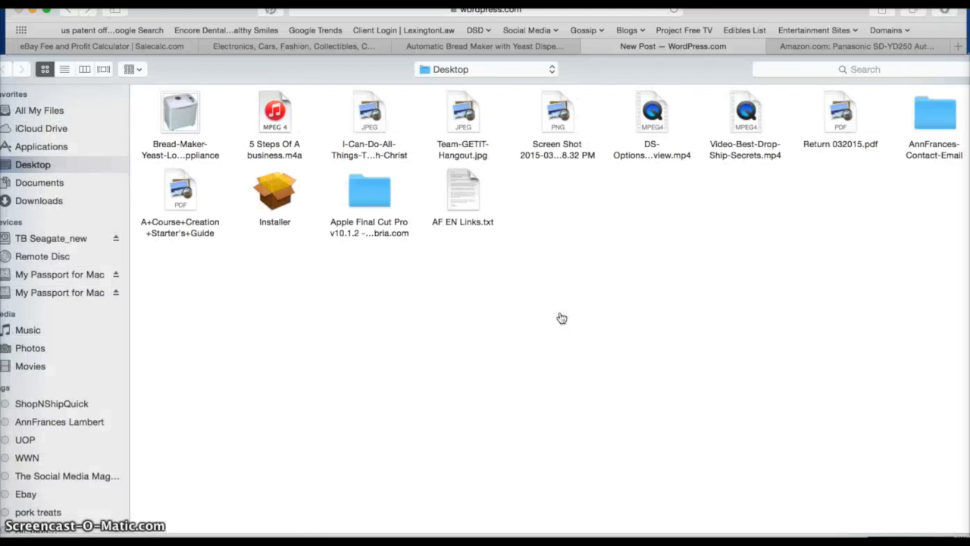
left_click(176, 123)
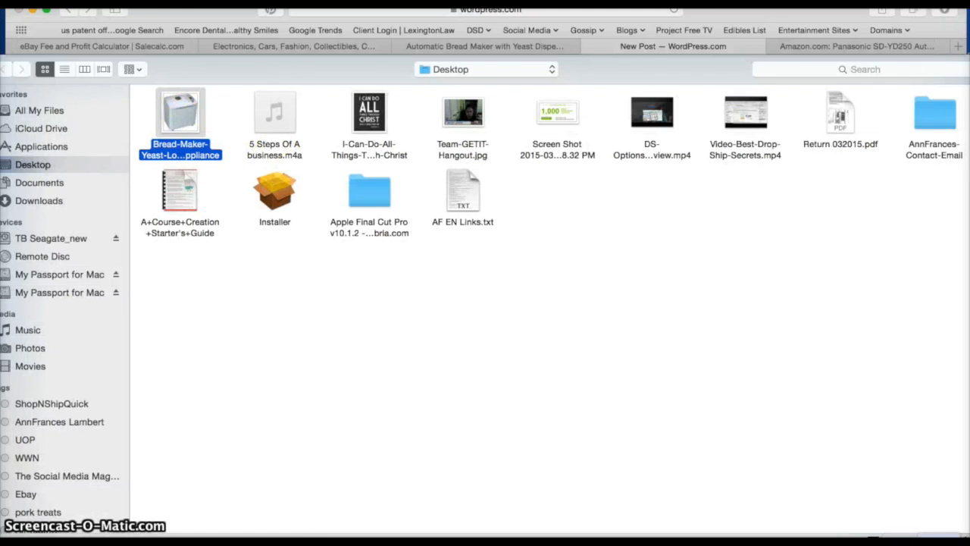
left_click(944, 538)
scroll(771, 404, "down", 5)
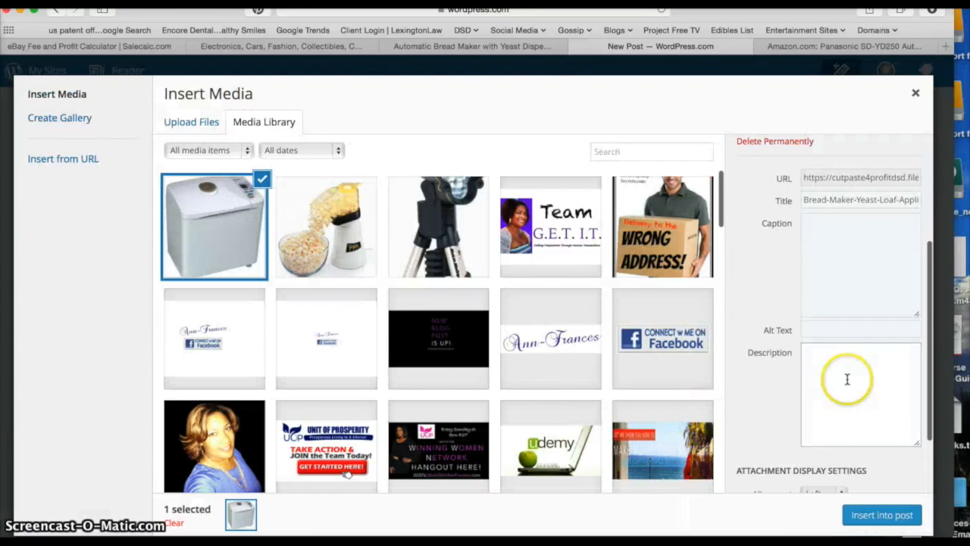
scroll(891, 351, "down", 3)
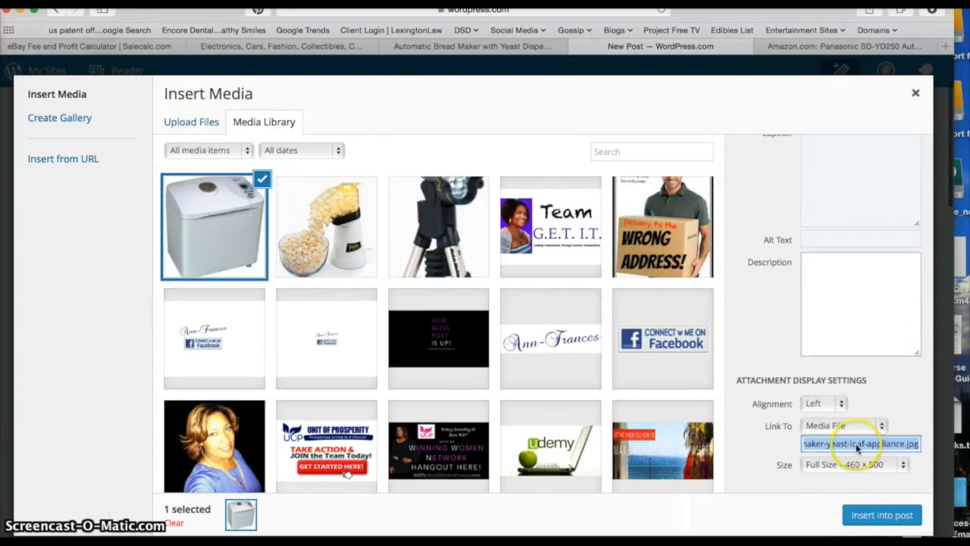
left_click(881, 425)
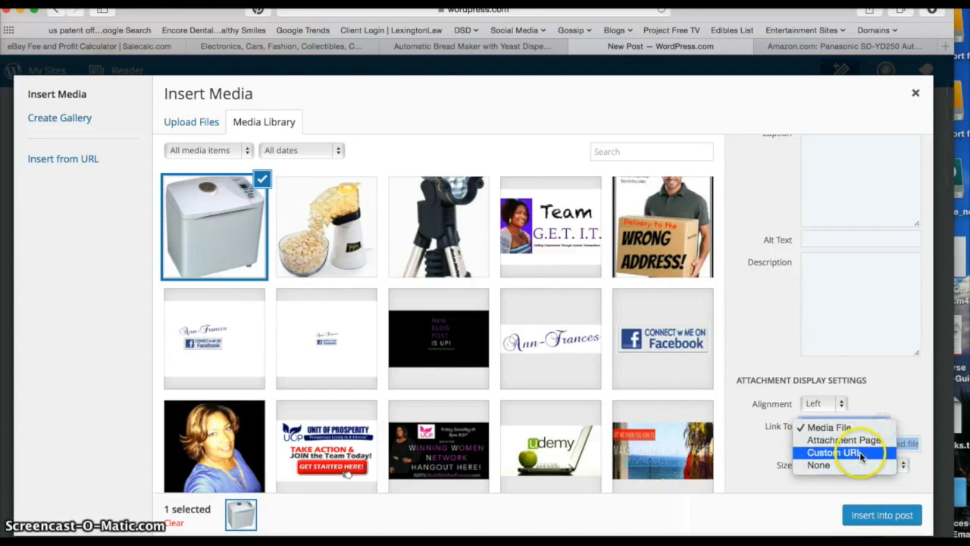
left_click(861, 453)
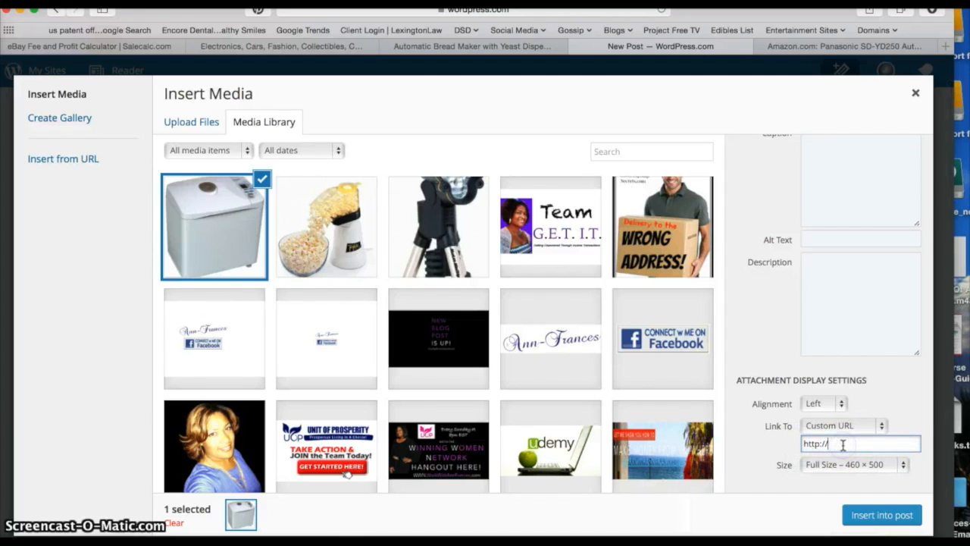
type("JoinCup")
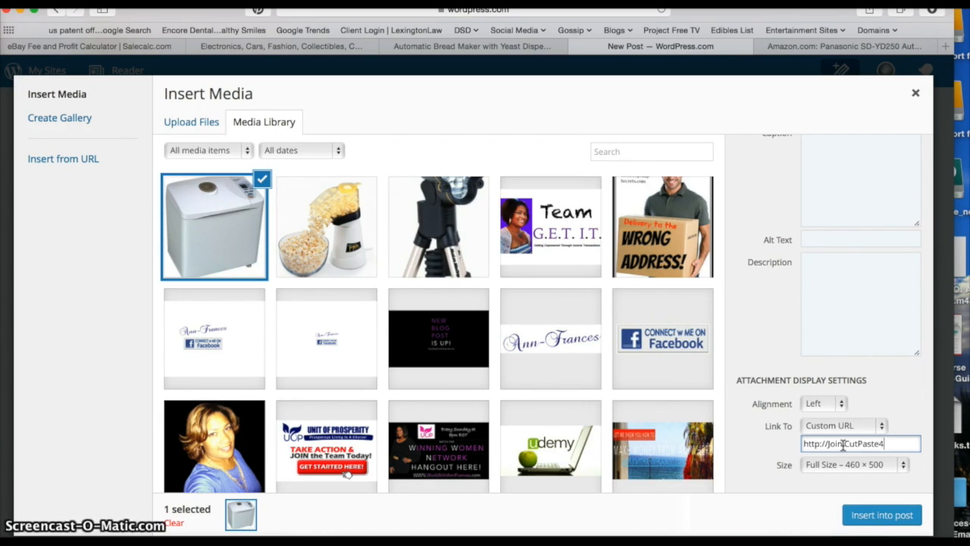
type("om")
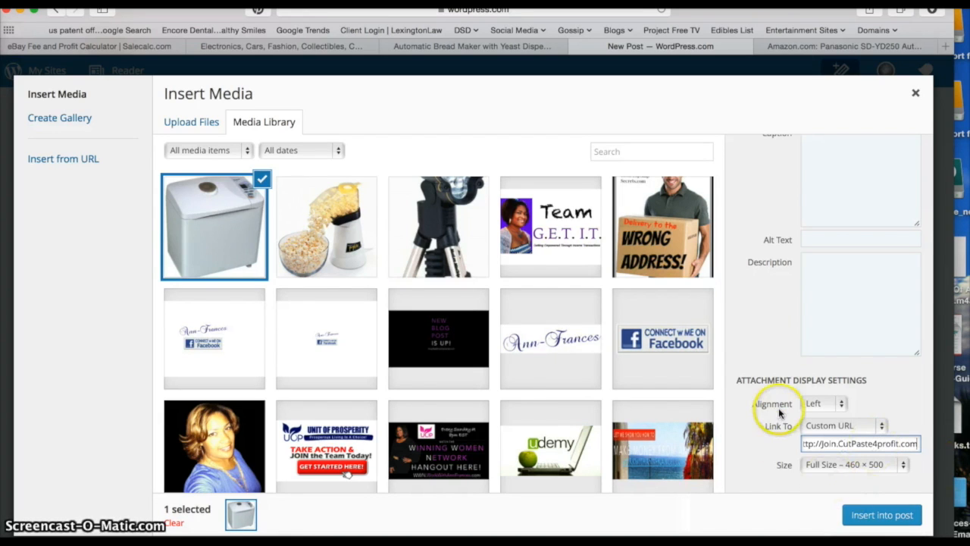
left_click(906, 465)
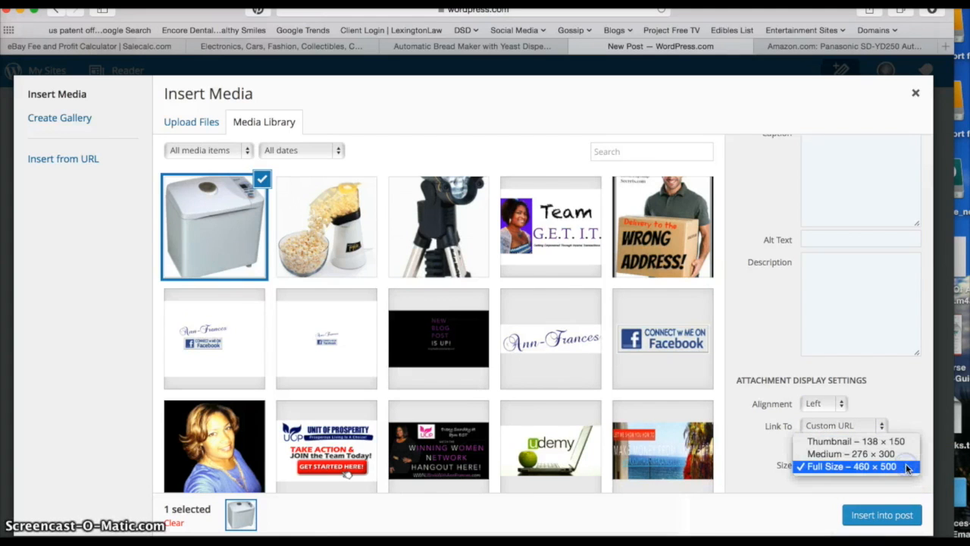
left_click(907, 467)
left_click(866, 513)
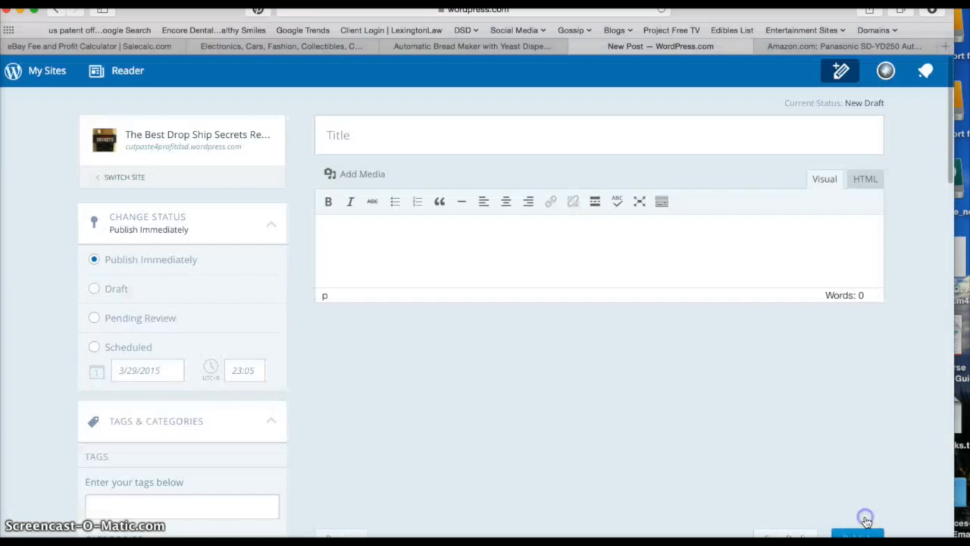
- In HTML view, select the bread maker image's full <a><img> link markup
scroll(698, 245, "down", 3)
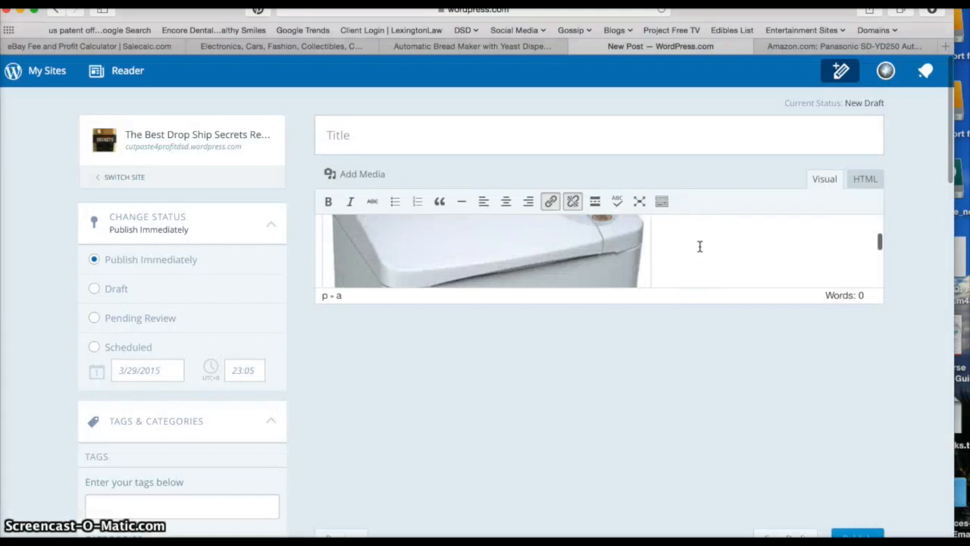
scroll(699, 247, "down", 2)
scroll(699, 247, "up", 3)
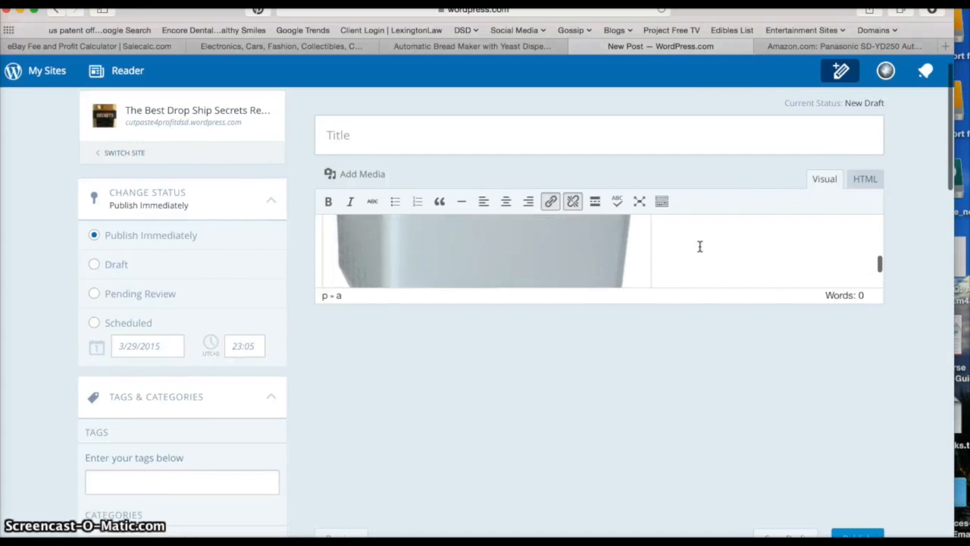
scroll(699, 246, "up", 3)
left_click(867, 182)
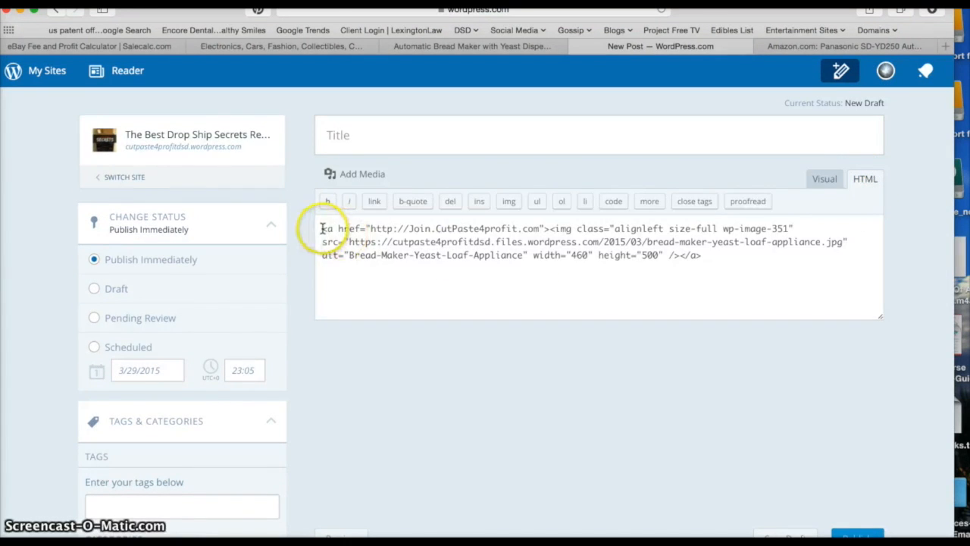
left_click_drag(322, 228, 470, 270)
key("super+c")
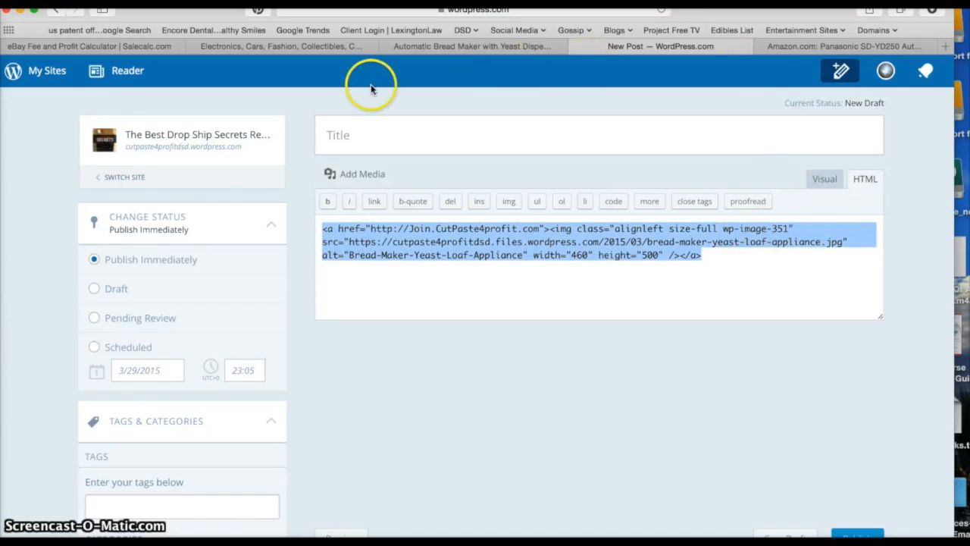
- Start a new listing from the Panasonic Automatic Bread Maker item using Sell now
left_click(310, 47)
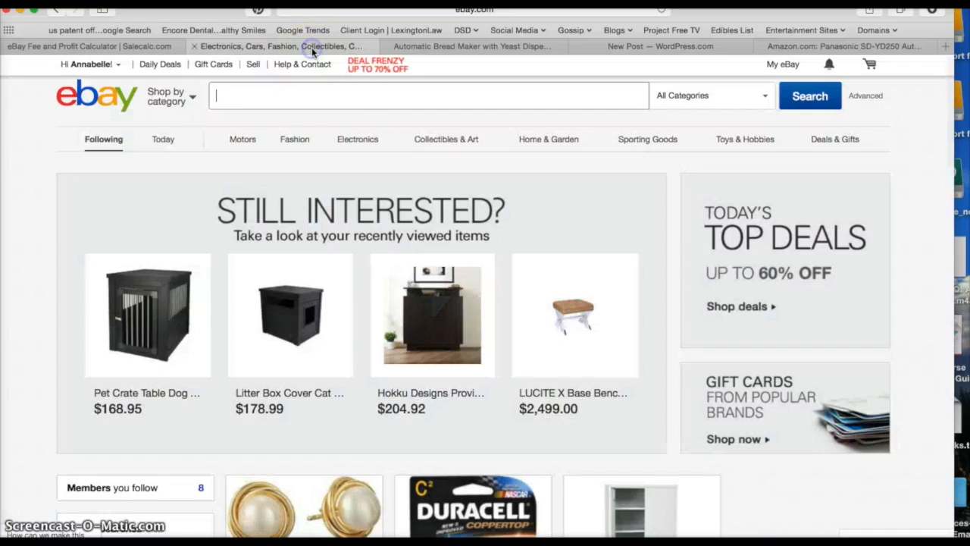
left_click(468, 45)
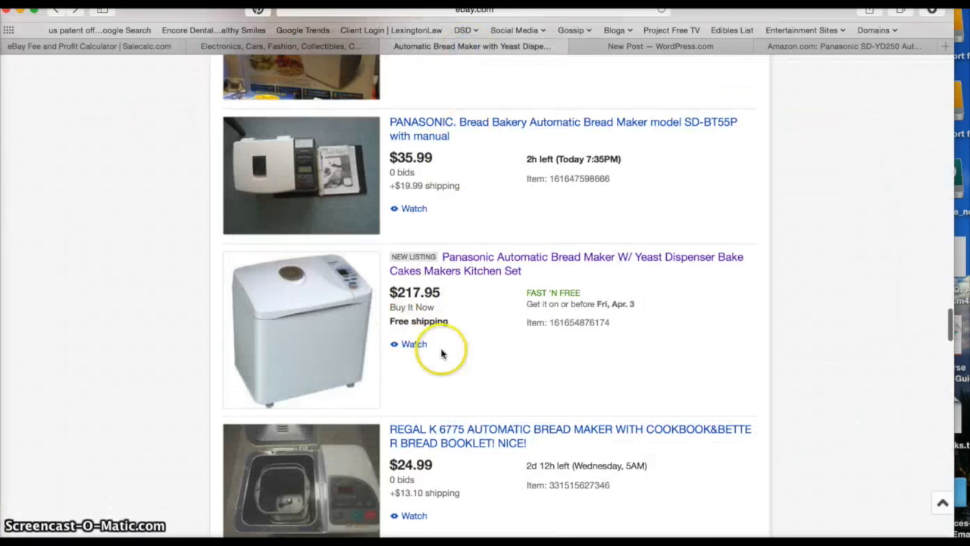
left_click(483, 273)
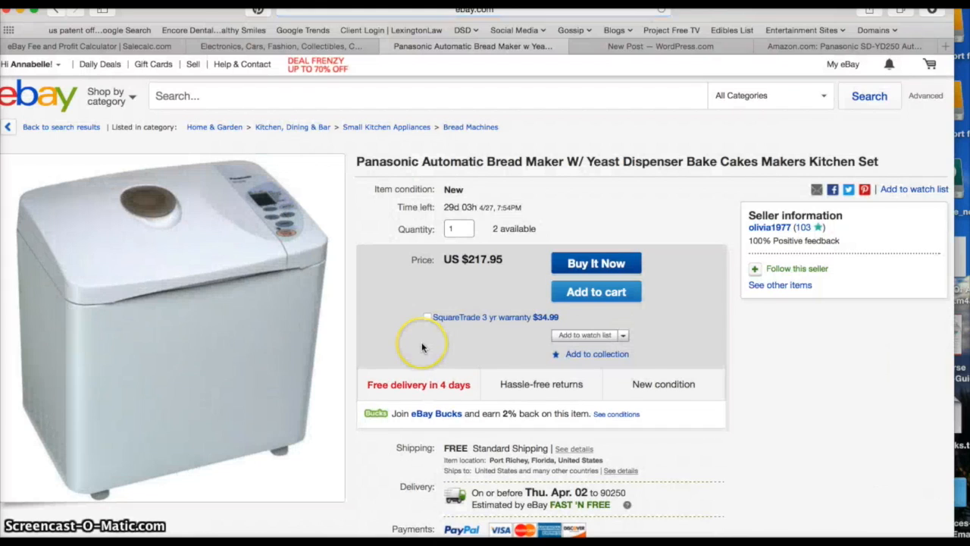
scroll(416, 345, "down", 5)
left_click(224, 451)
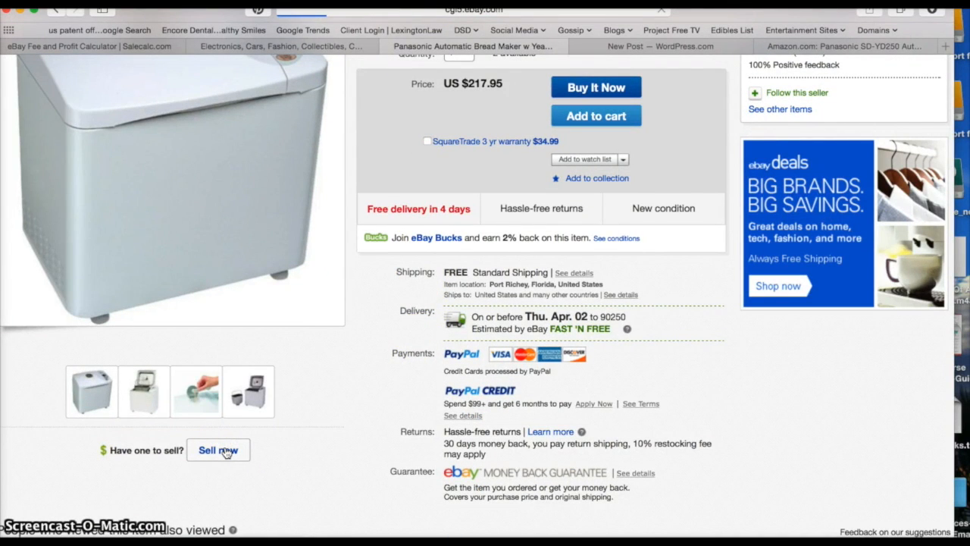
- Paste the image-link markup into the description's HTML editor
scroll(297, 412, "down", 10)
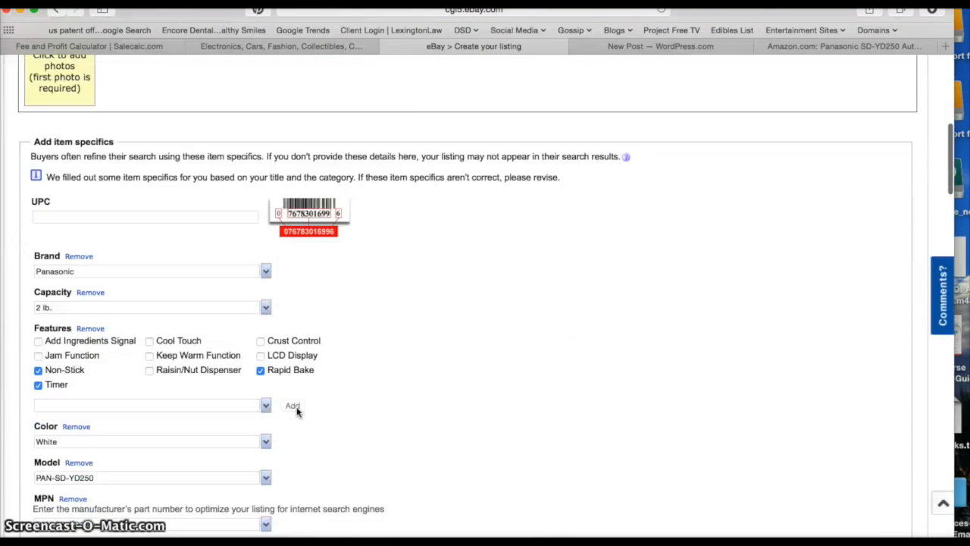
scroll(296, 411, "down", 12)
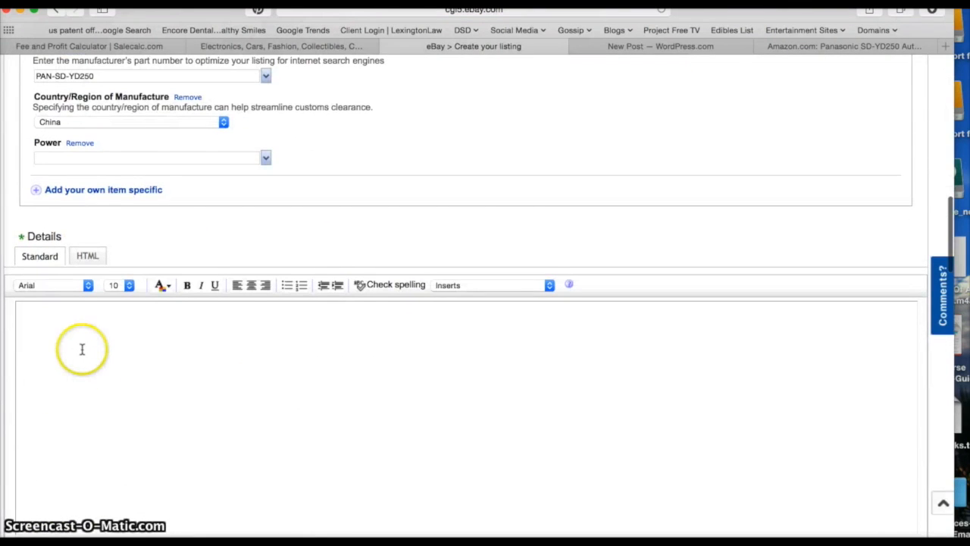
left_click(87, 330)
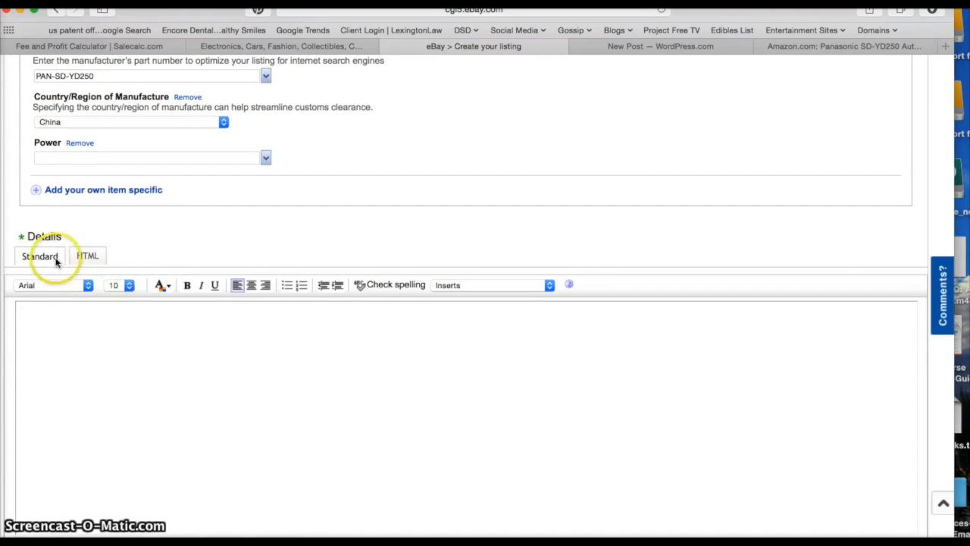
left_click(88, 256)
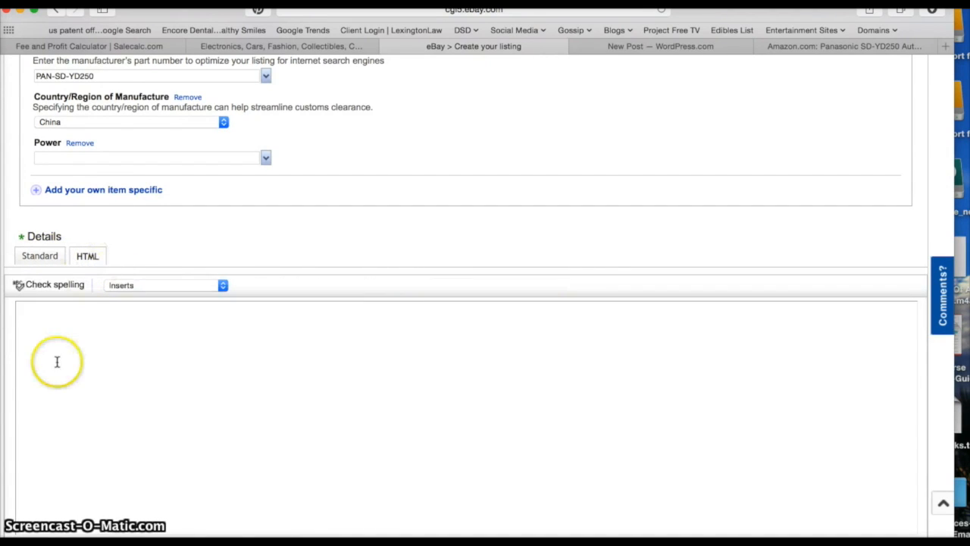
left_click(73, 325)
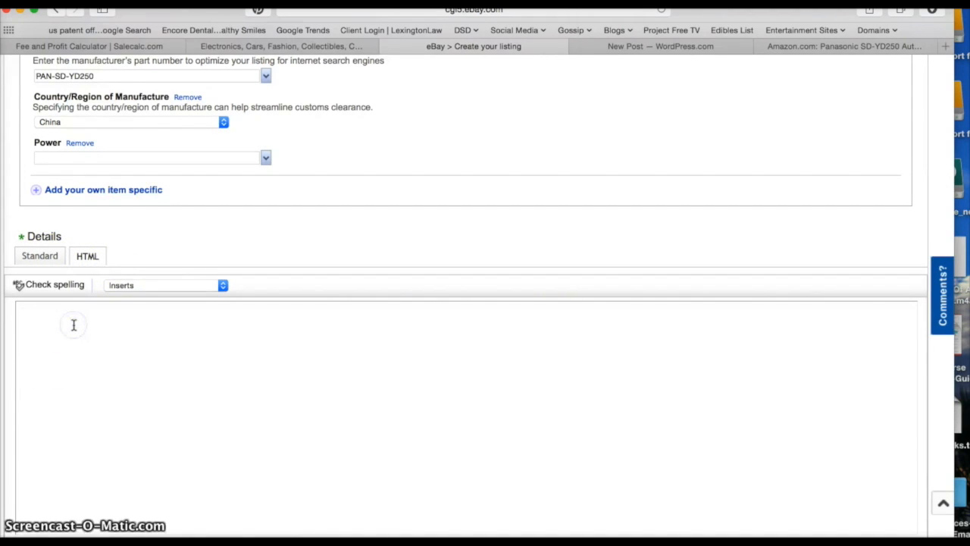
key("super+v")
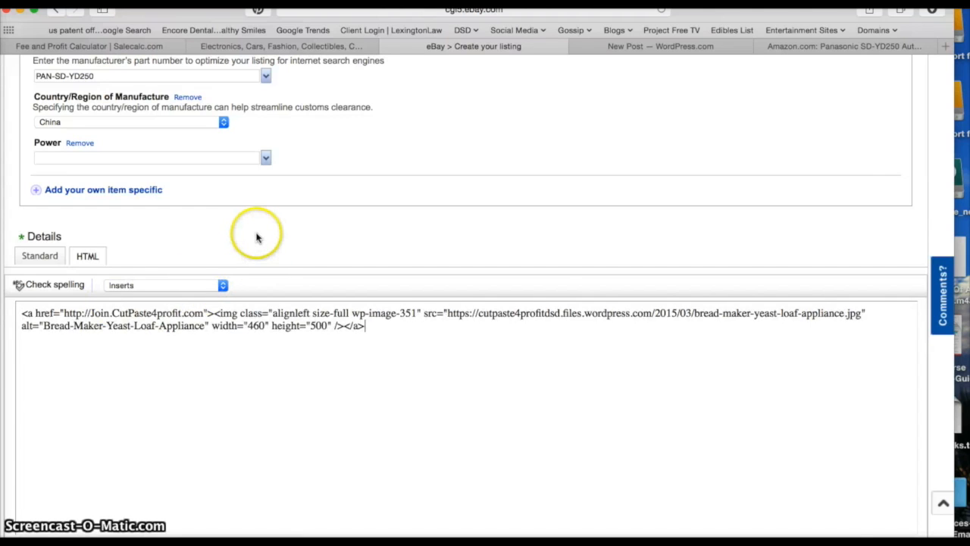
scroll(256, 237, "up", 3)
scroll(256, 238, "up", 10)
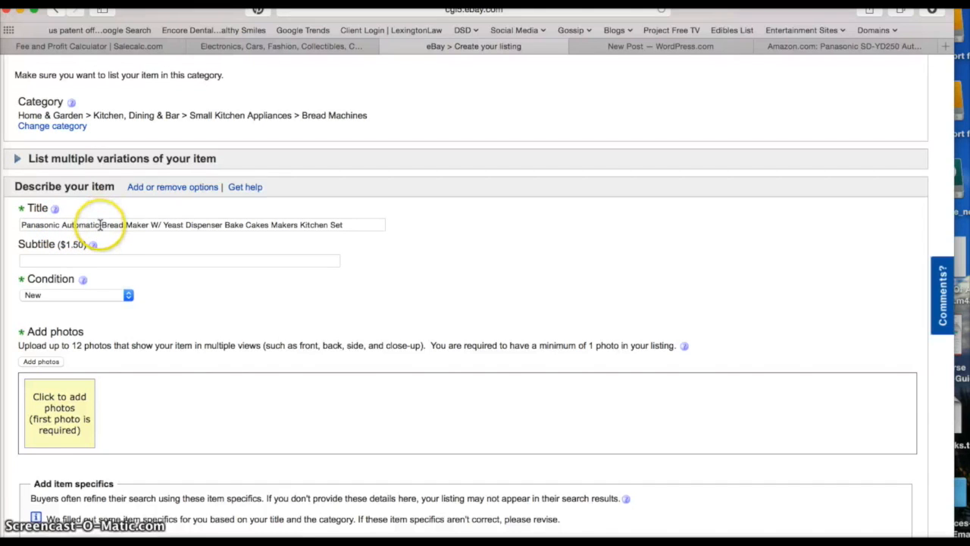
- Remove 'Panasonic Automatic', 'W/' and 'Cakes Makers' from the title and add 'Appliance' after 'Yeast'
left_click_drag(101, 224, 21, 225)
key("BackSpace")
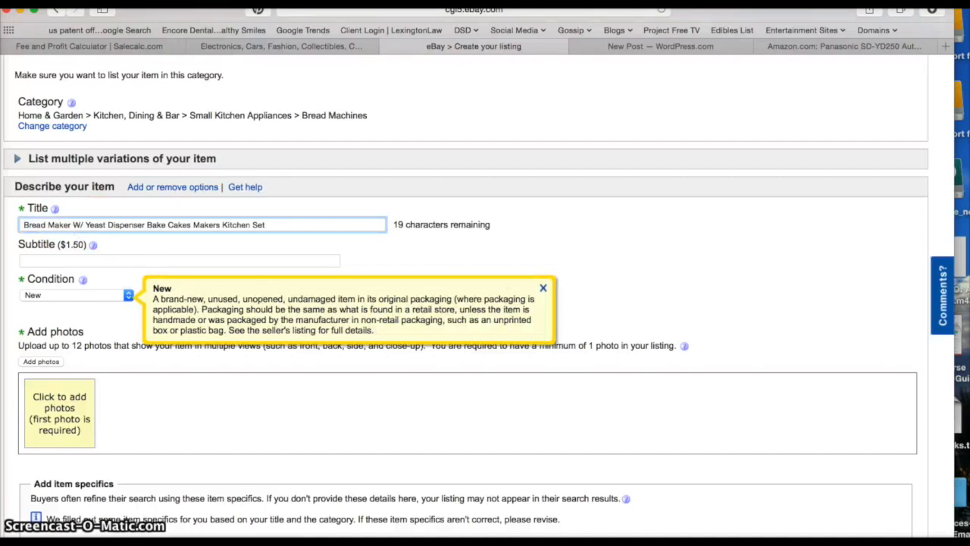
key("Delete")
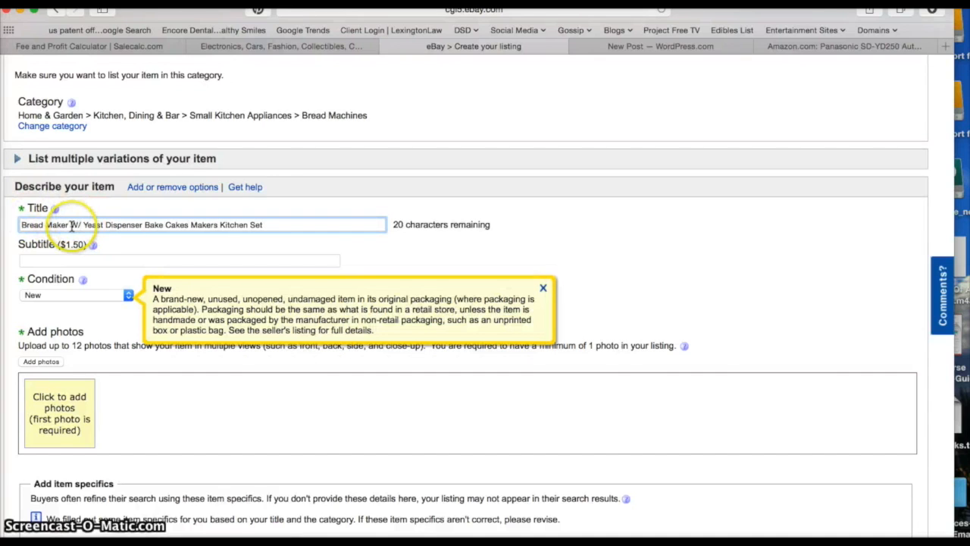
left_click_drag(74, 226, 80, 226)
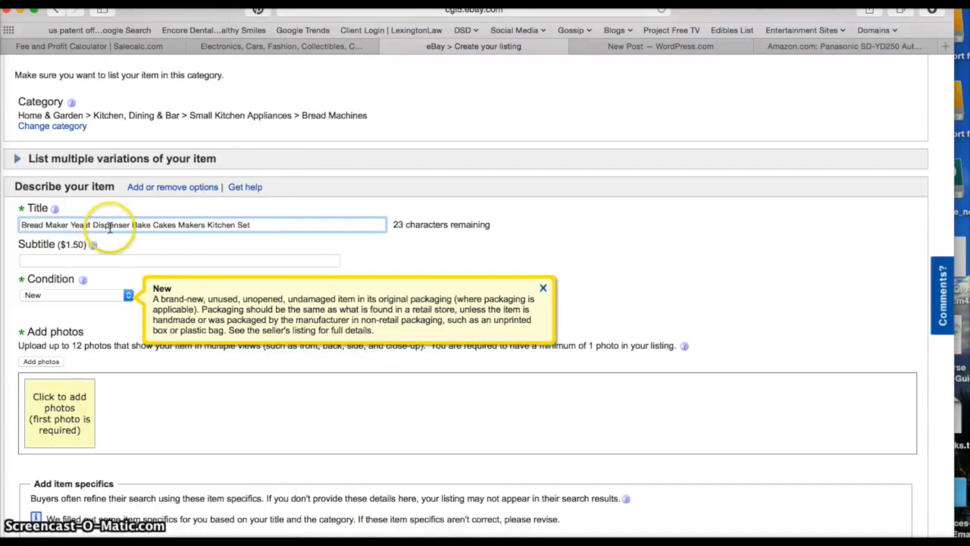
double_click(91, 225)
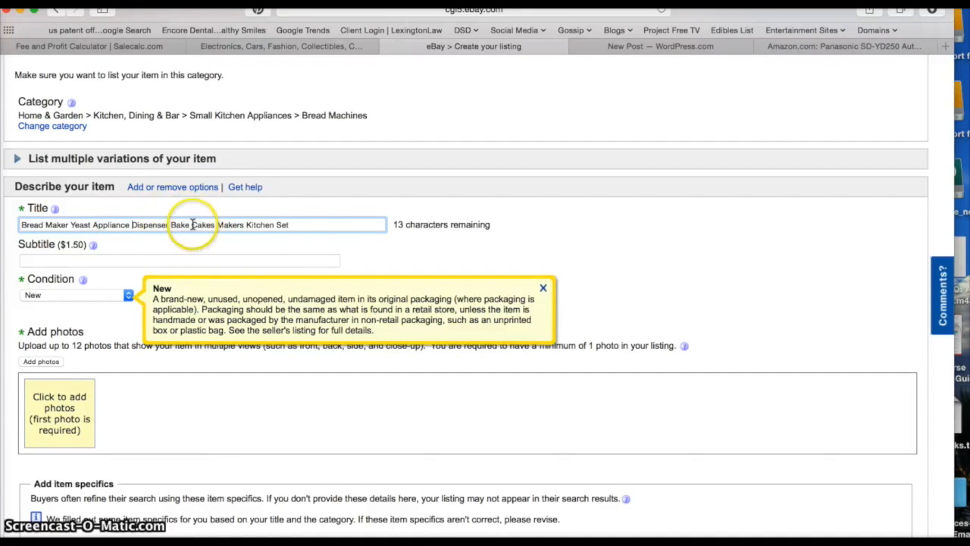
left_click_drag(215, 224, 221, 224)
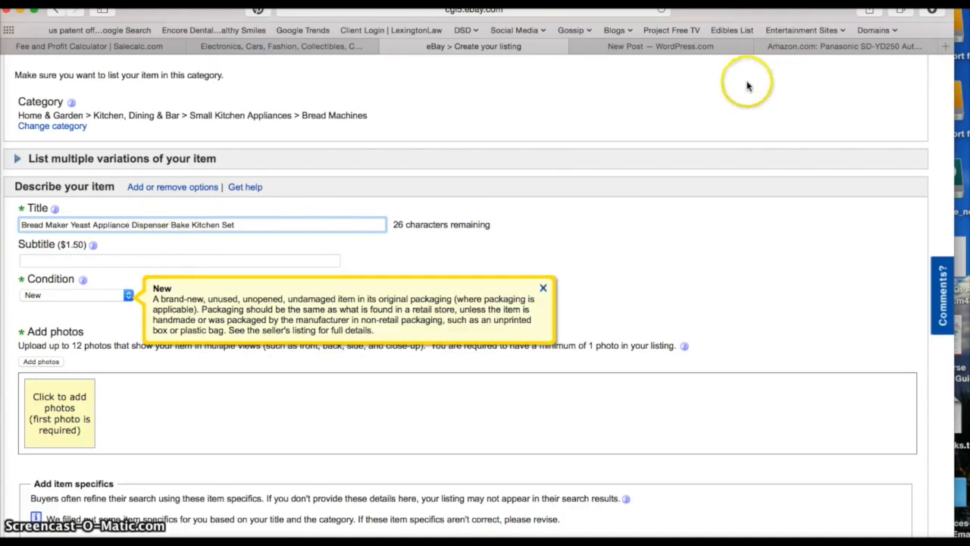
scroll(394, 265, "up", 1)
- Upload the Bread-Maker-Yeast photo from the Desktop as the listing's only picture
left_click(77, 405)
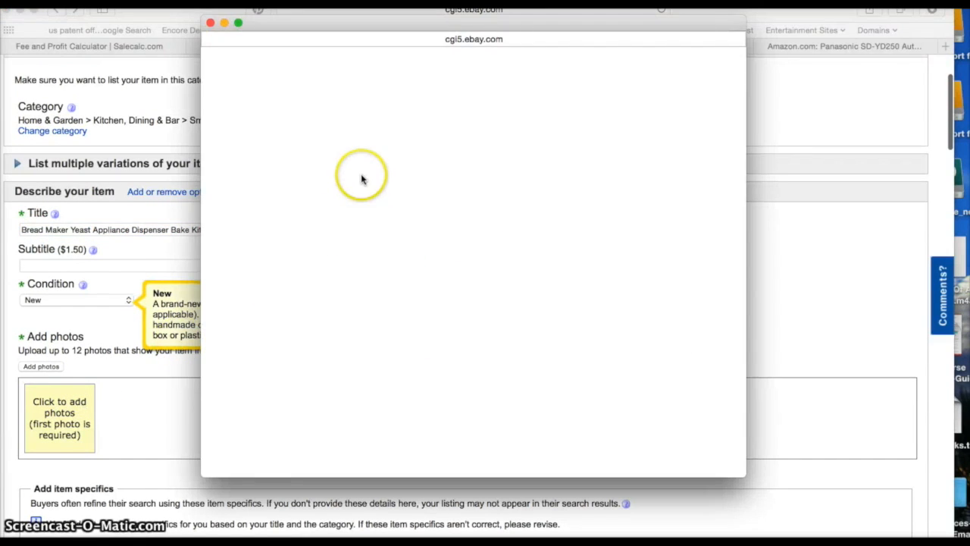
left_click(260, 169)
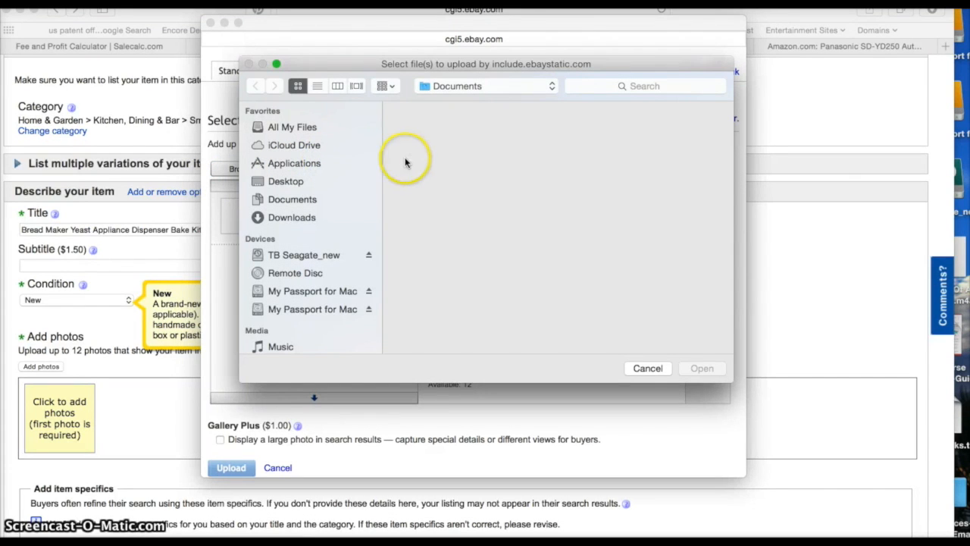
left_click(294, 184)
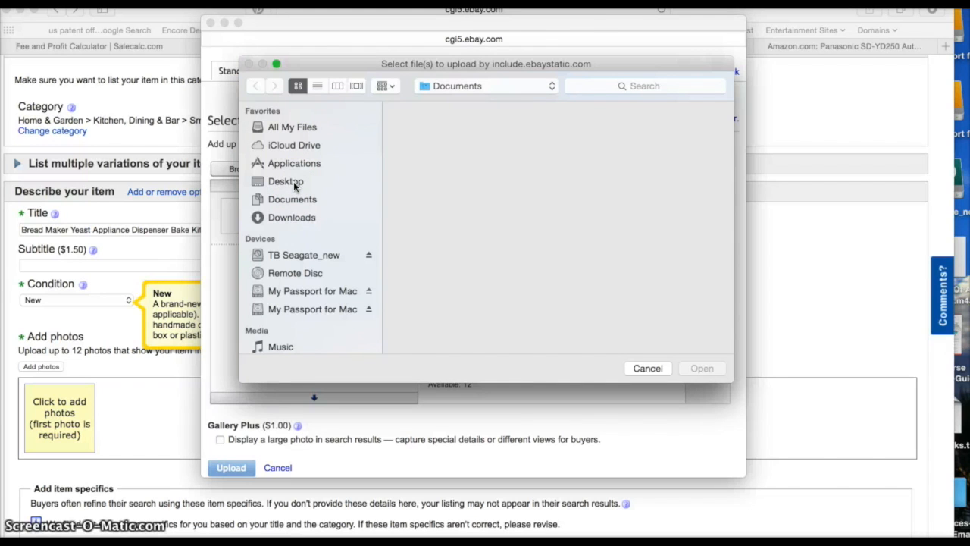
left_click(449, 128)
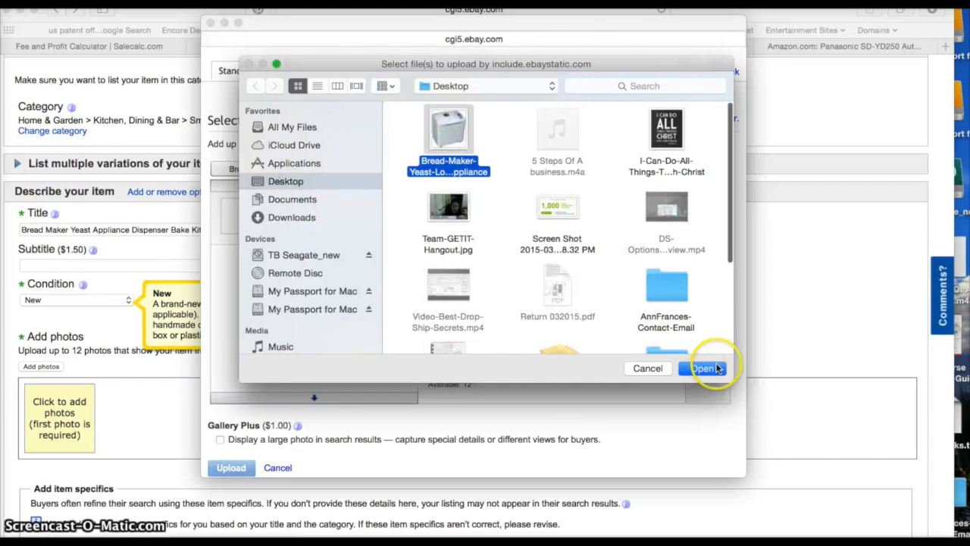
left_click(703, 372)
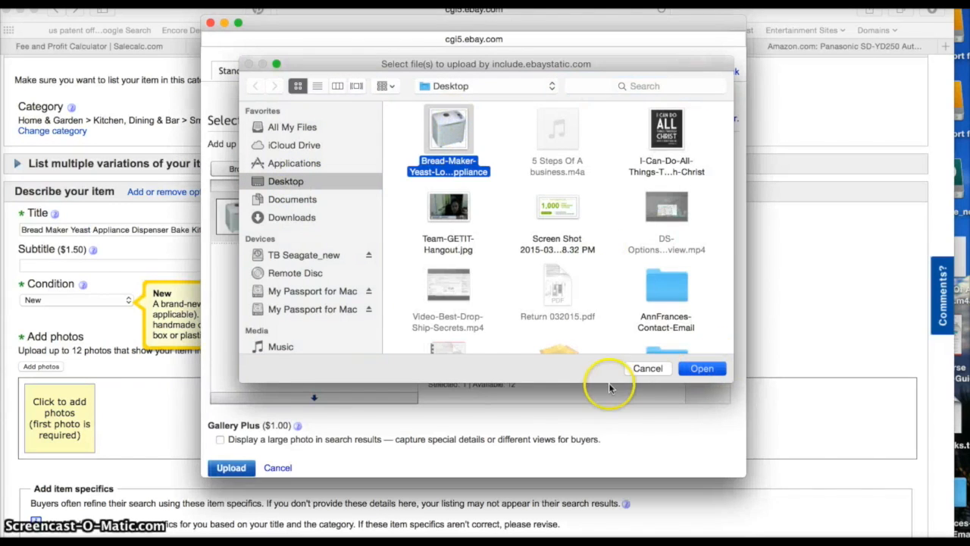
left_click(701, 372)
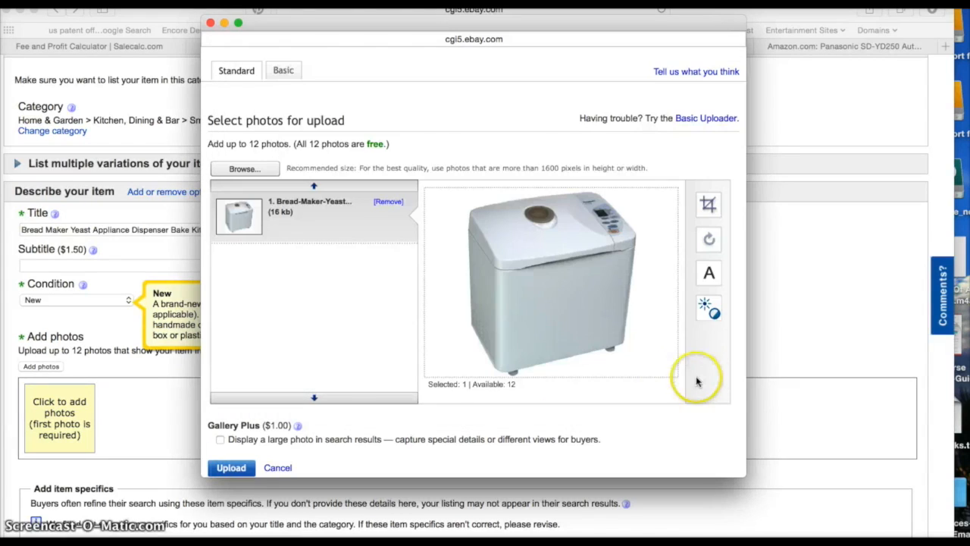
left_click(233, 470)
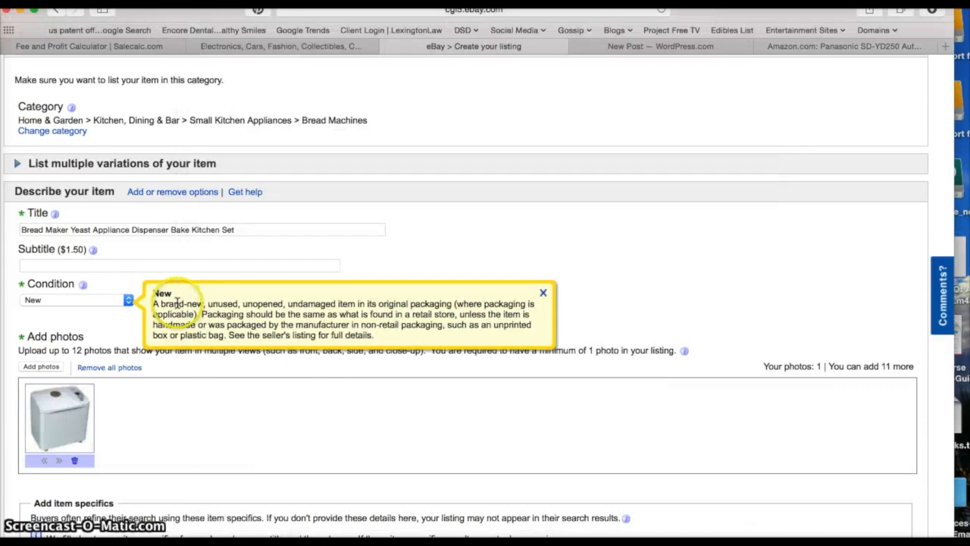
- Add 'Loaf' after 'Yeast' and 'Panasonic White' before 'NEW' in the title, then select it
left_click(93, 230)
type("Lo")
left_click(186, 232)
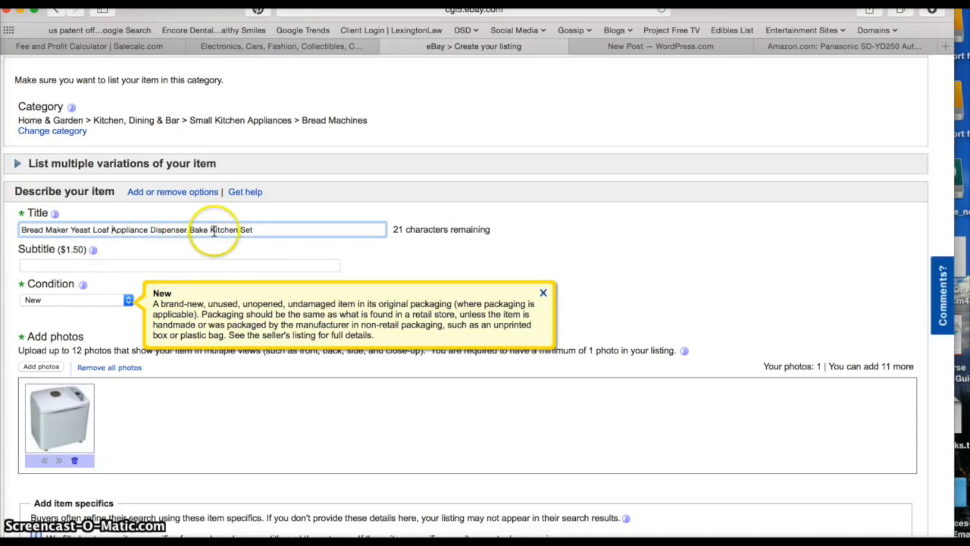
left_click(259, 230)
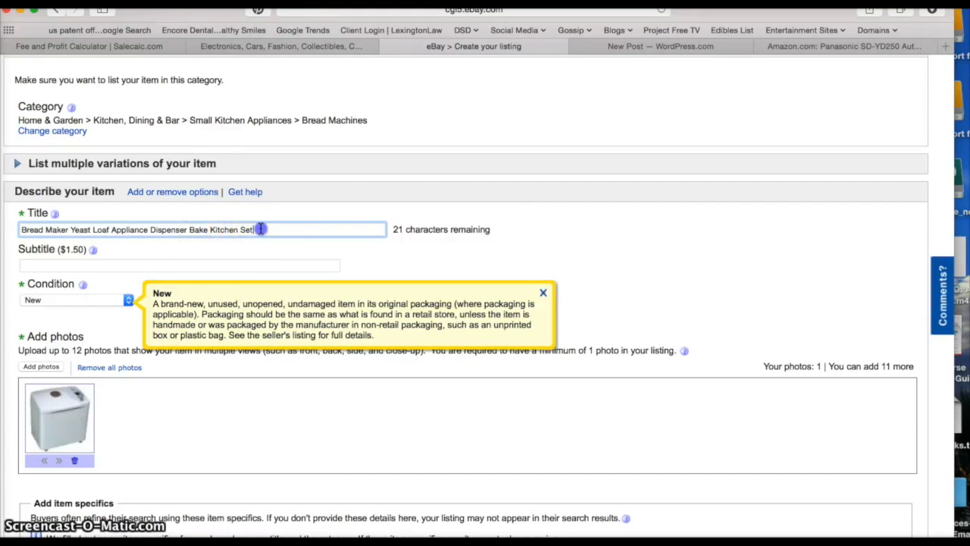
left_click(260, 229)
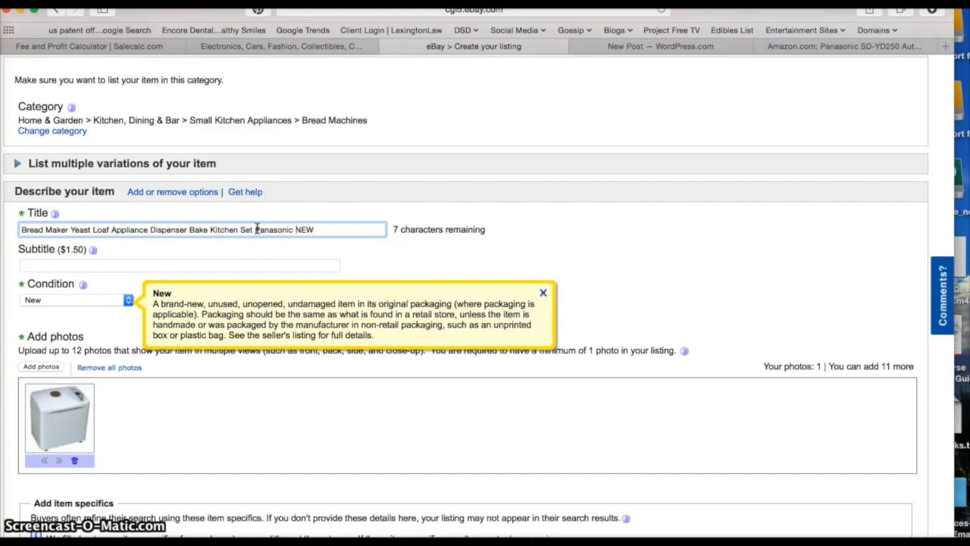
type("Panasonic White")
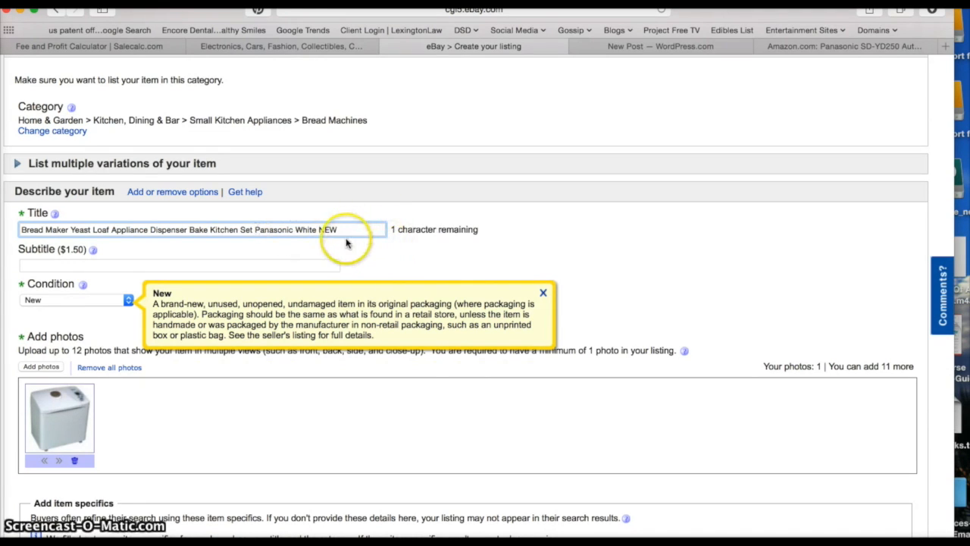
left_click_drag(347, 229, 161, 214)
key("super+c")
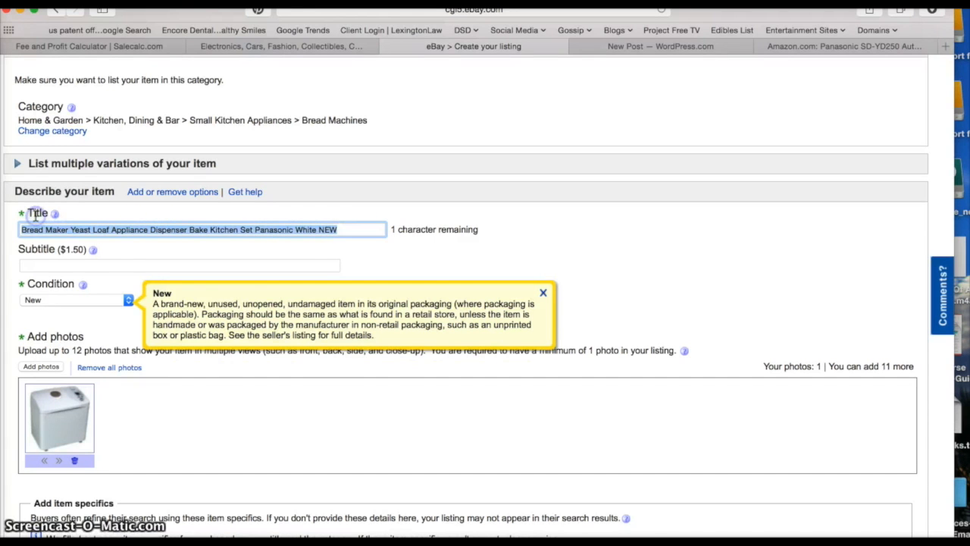
scroll(220, 314, "down", 15)
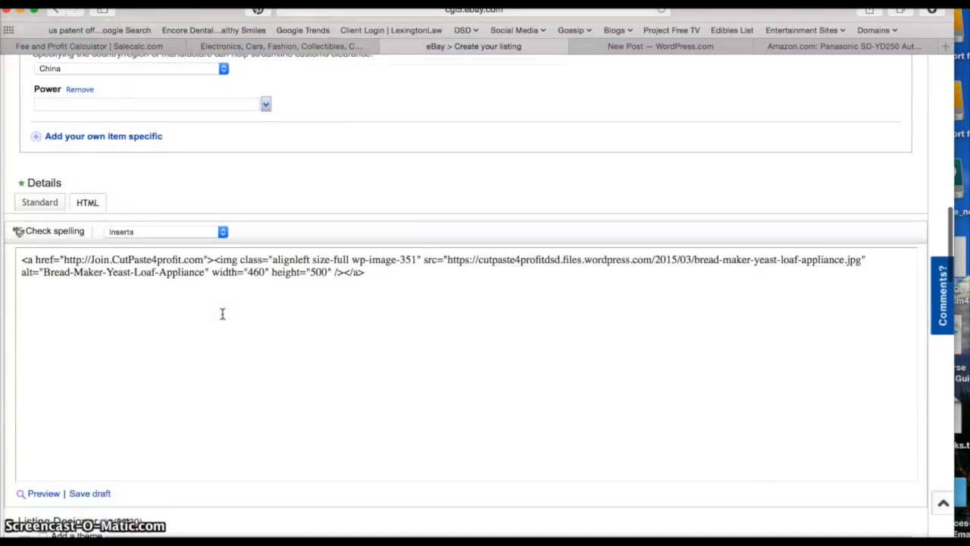
- Paste the product title above the image markup in the HTML description
left_click(20, 273)
key("Return")
key("Return")
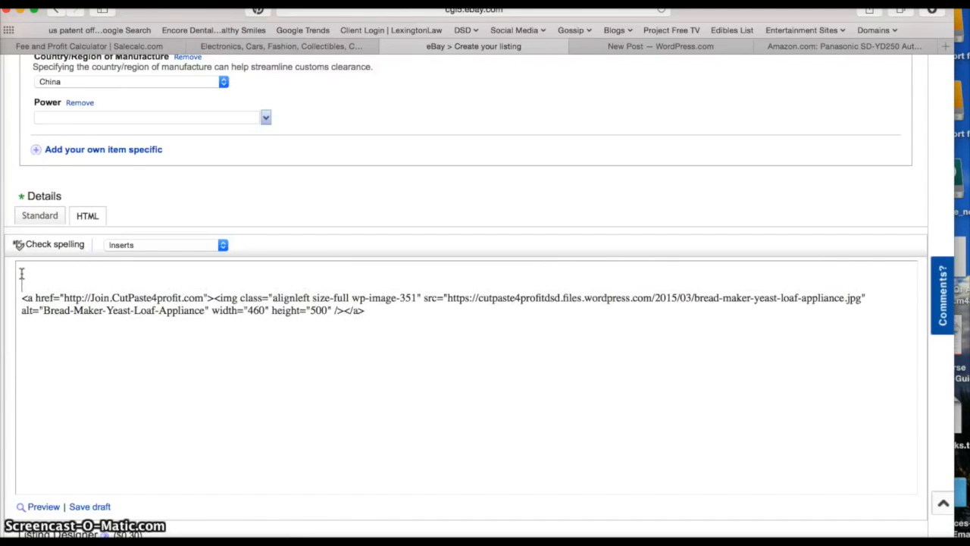
key("super+v")
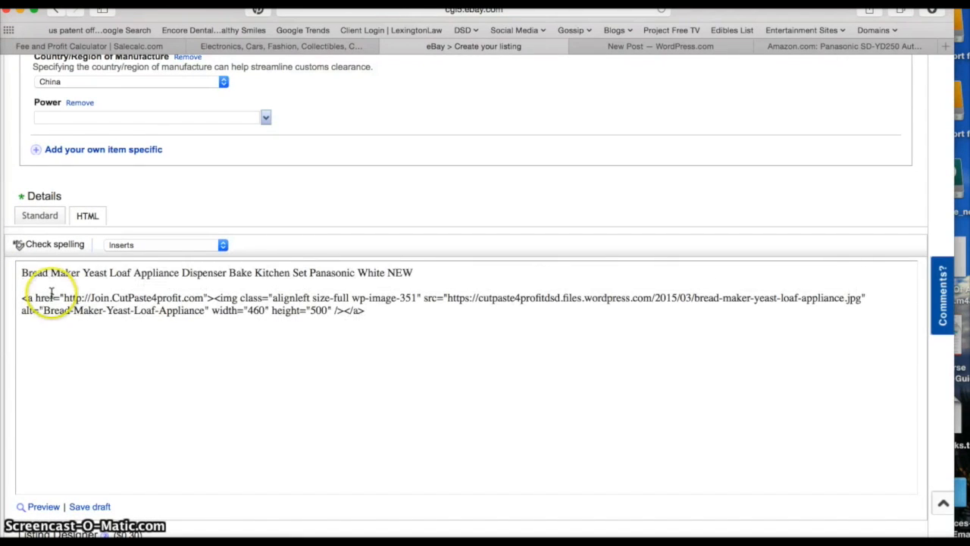
left_click_drag(21, 272, 356, 276)
left_click(199, 282)
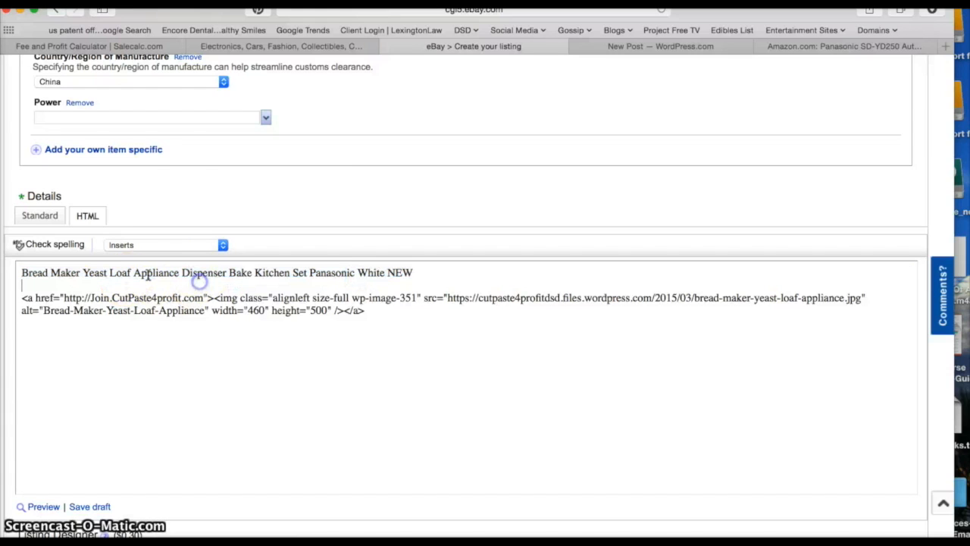
- In Standard view, put the title line and the bread maker photo on separate lines
left_click(40, 217)
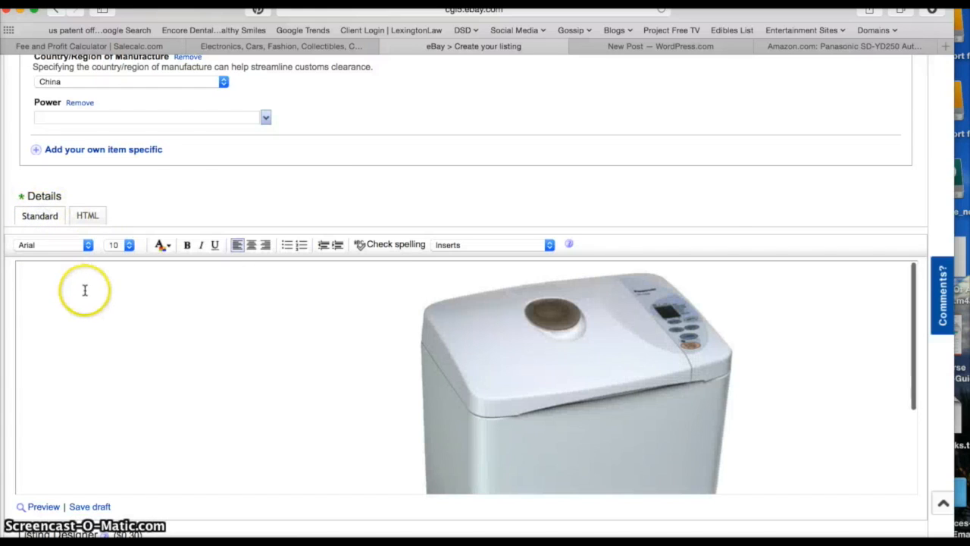
scroll(213, 313, "down", 2)
left_click(210, 314)
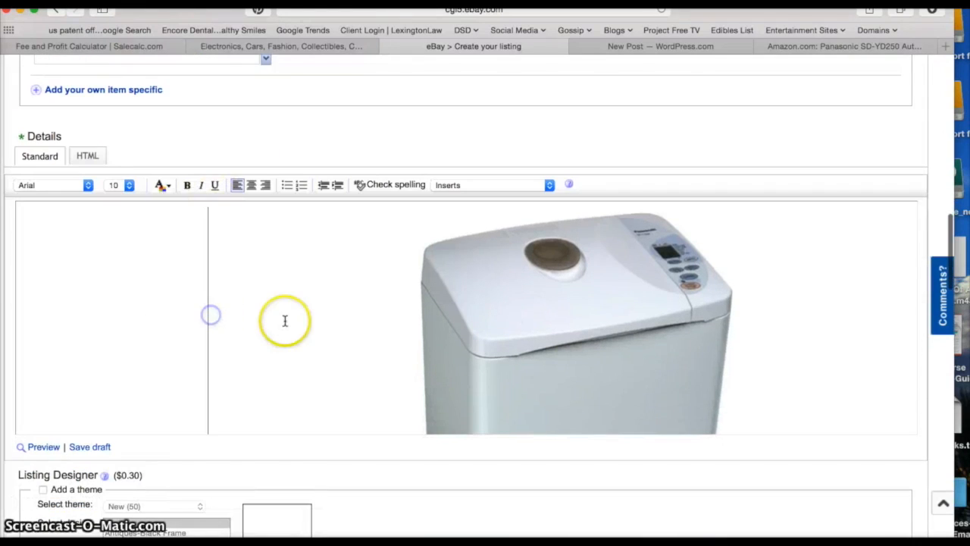
left_click(284, 321)
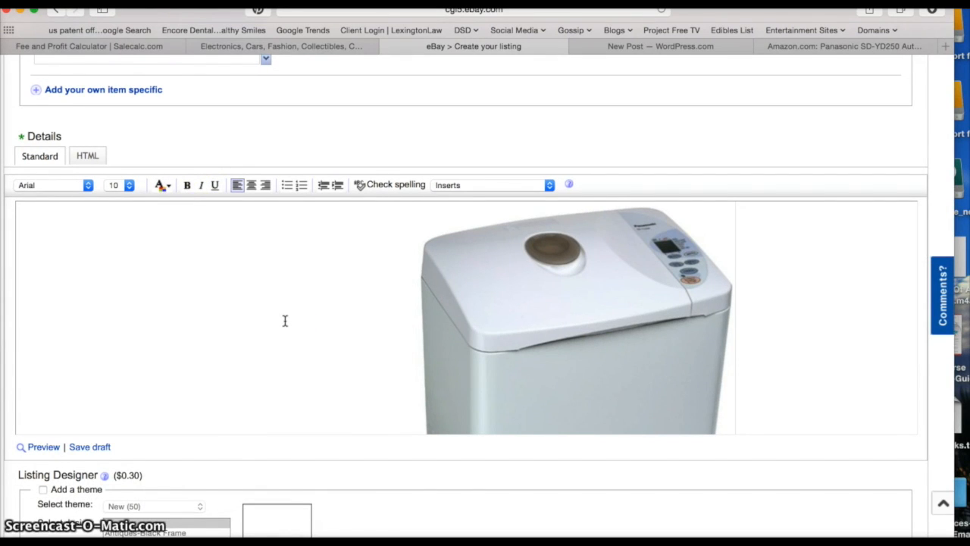
scroll(285, 320, "down", 2)
scroll(285, 321, "down", 3)
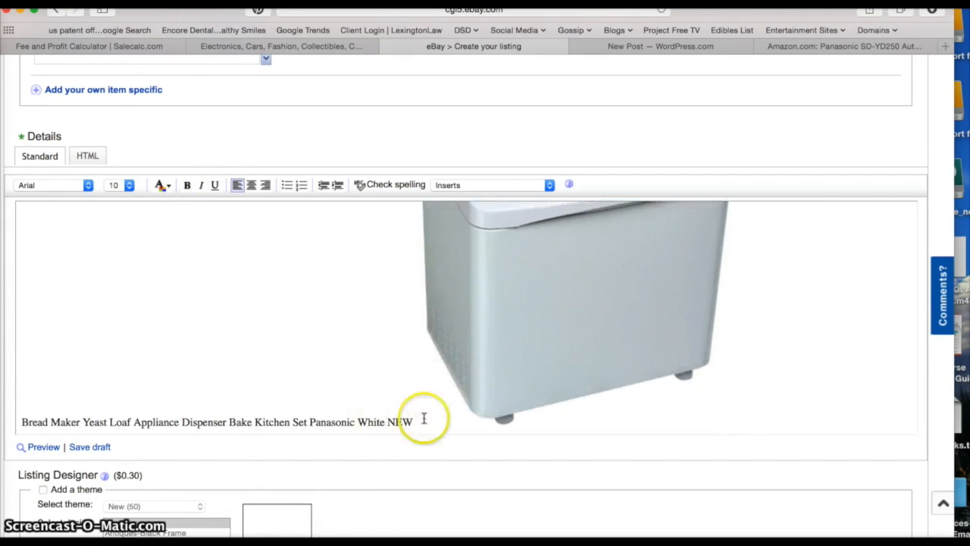
left_click_drag(405, 422, 21, 418)
left_click(290, 412)
left_click(411, 419)
key("Return")
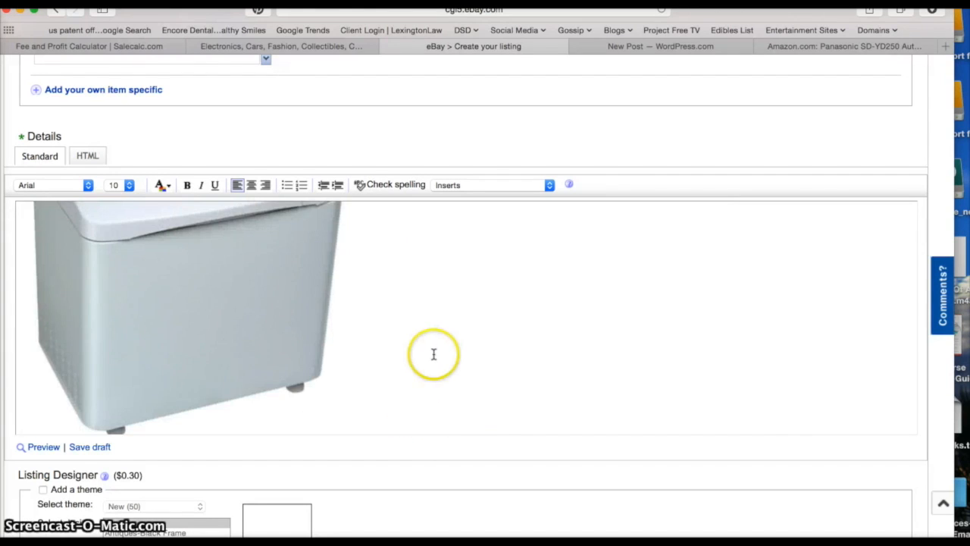
scroll(433, 353, "up", 5)
- Format the description title as Georgia, size 36, red, centred
left_click_drag(412, 271, 19, 271)
left_click(88, 243)
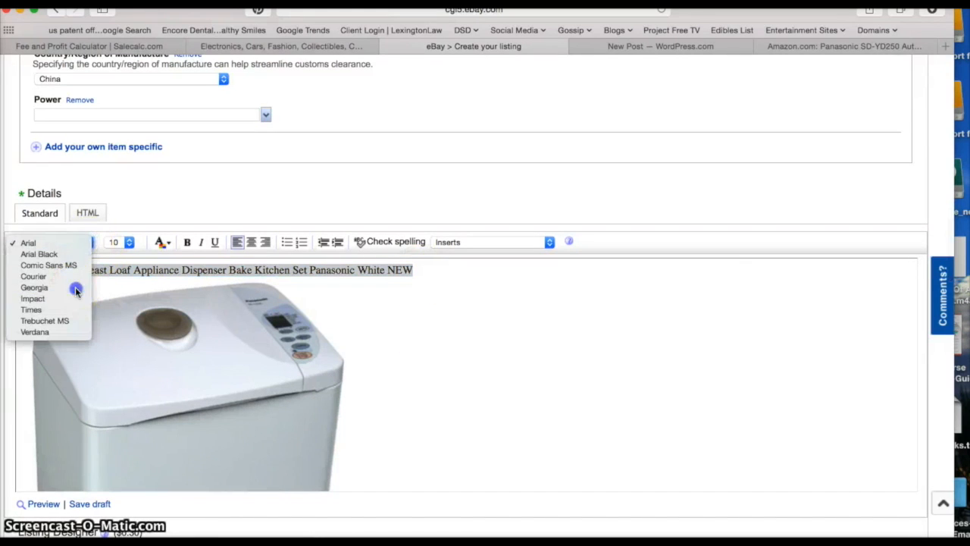
left_click(75, 285)
left_click(129, 242)
left_click(119, 299)
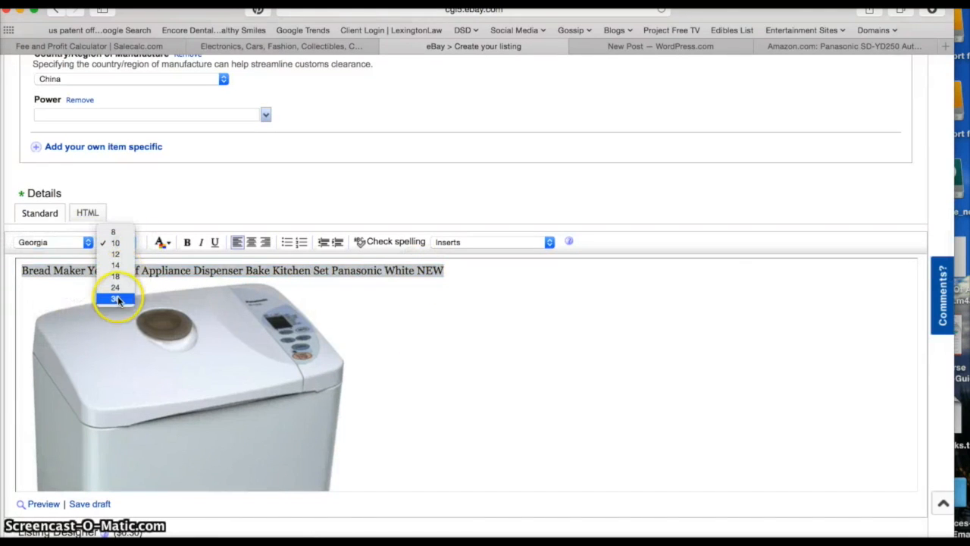
left_click(163, 242)
left_click(286, 281)
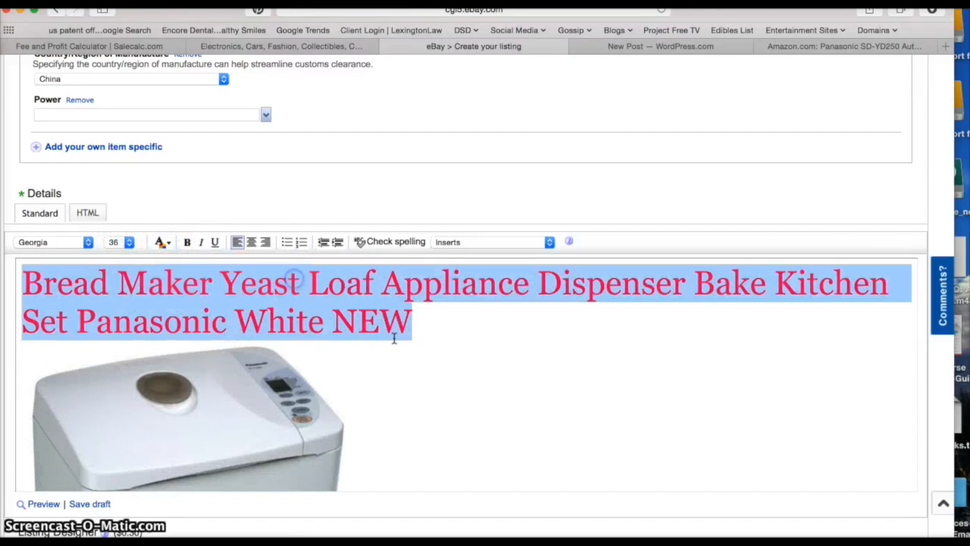
left_click(250, 242)
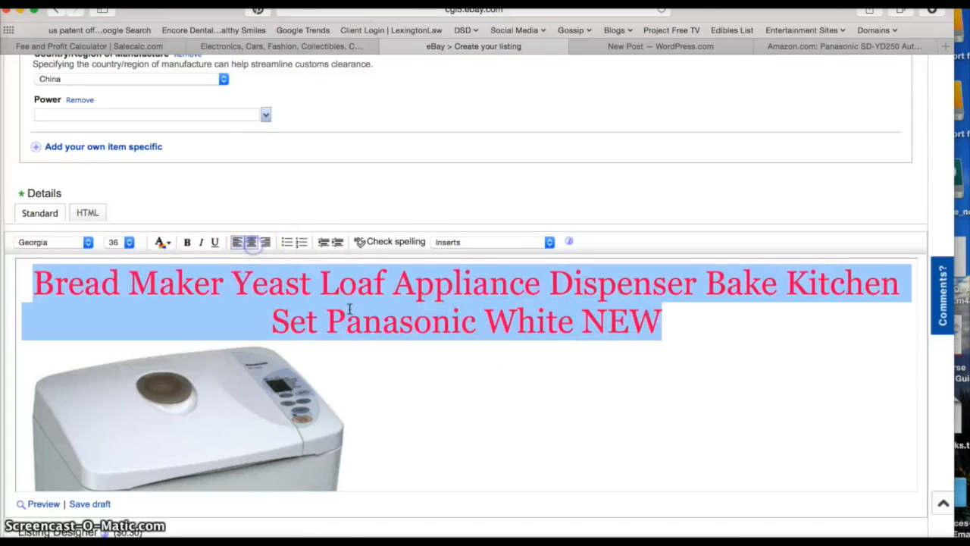
left_click(467, 361)
- Add 'Product Description:' and 'Features:' heading lines below the photo
scroll(501, 361, "down", 5)
key("Return")
key("Return")
key("Return")
type("Product Description:")
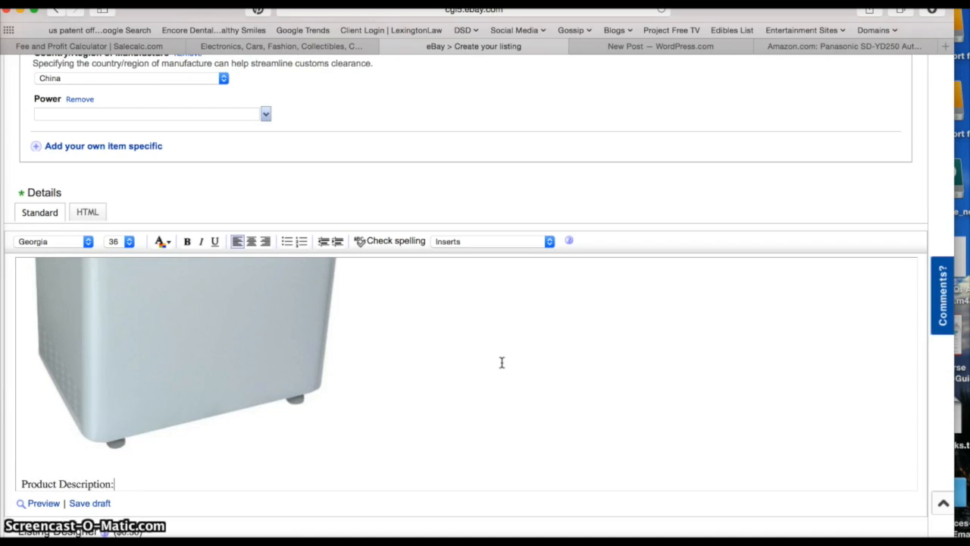
key("Return")
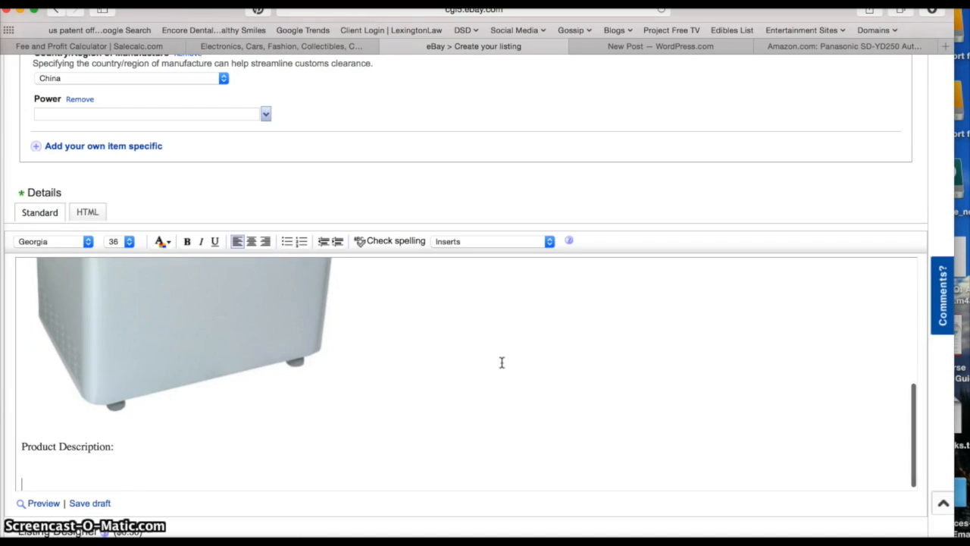
type("Features:")
key("Return")
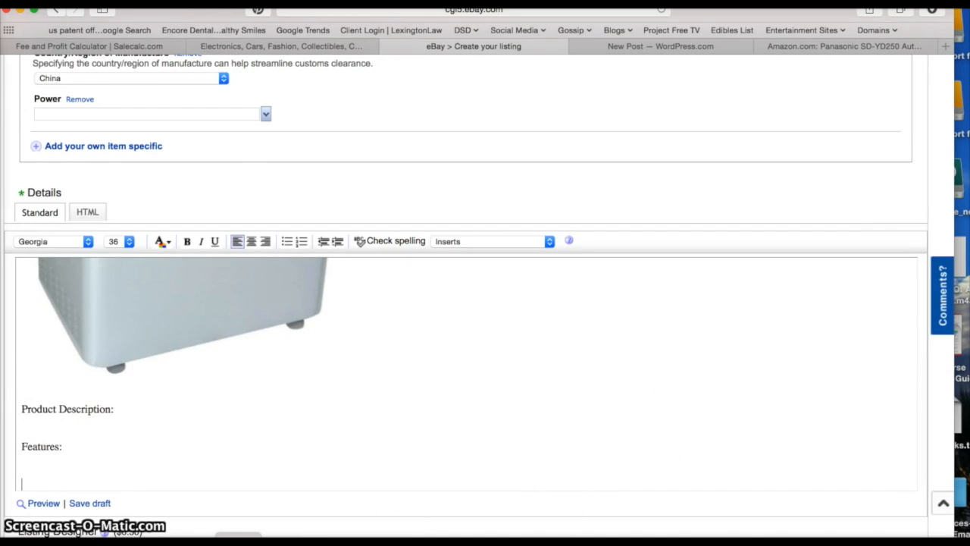
left_click(238, 543)
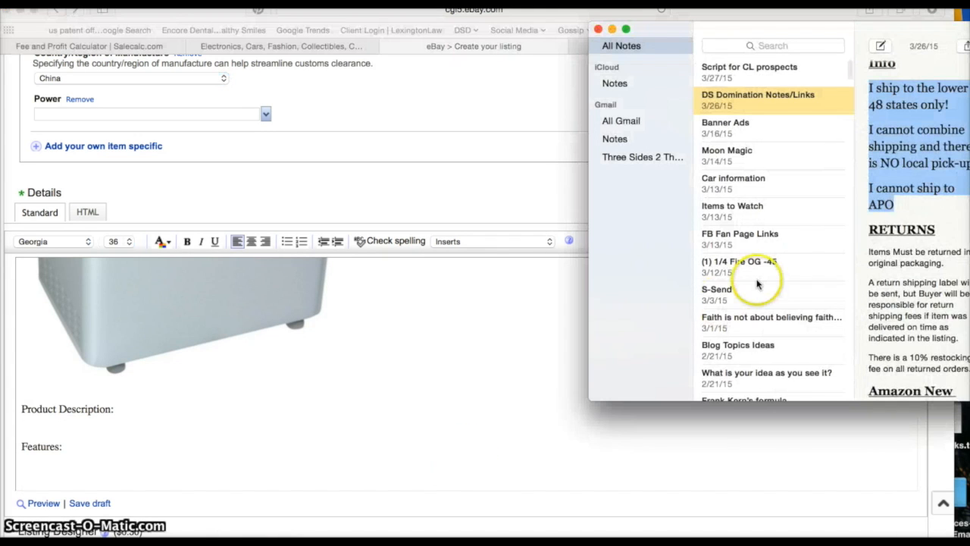
left_click_drag(931, 39, 884, 40)
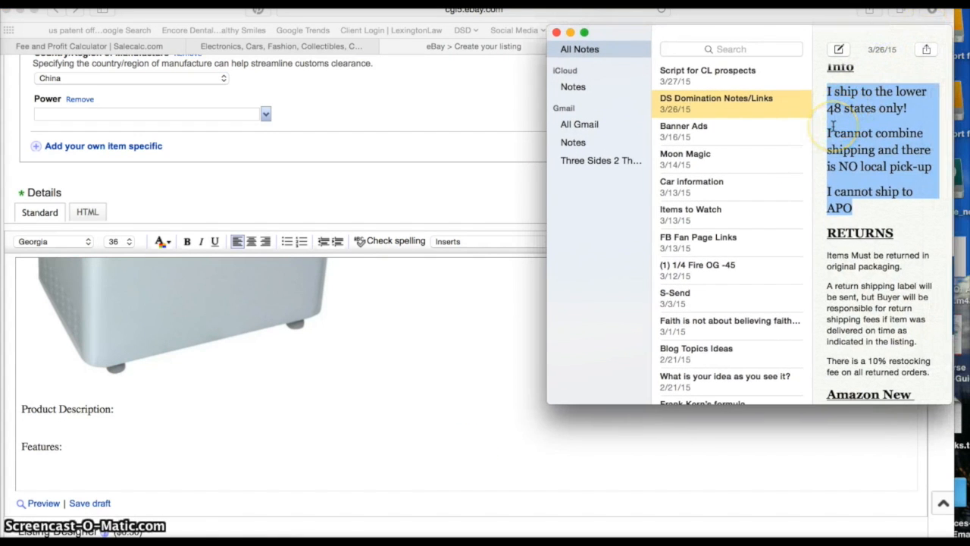
scroll(893, 133, "down", 4)
scroll(893, 133, "up", 10)
left_click(584, 53)
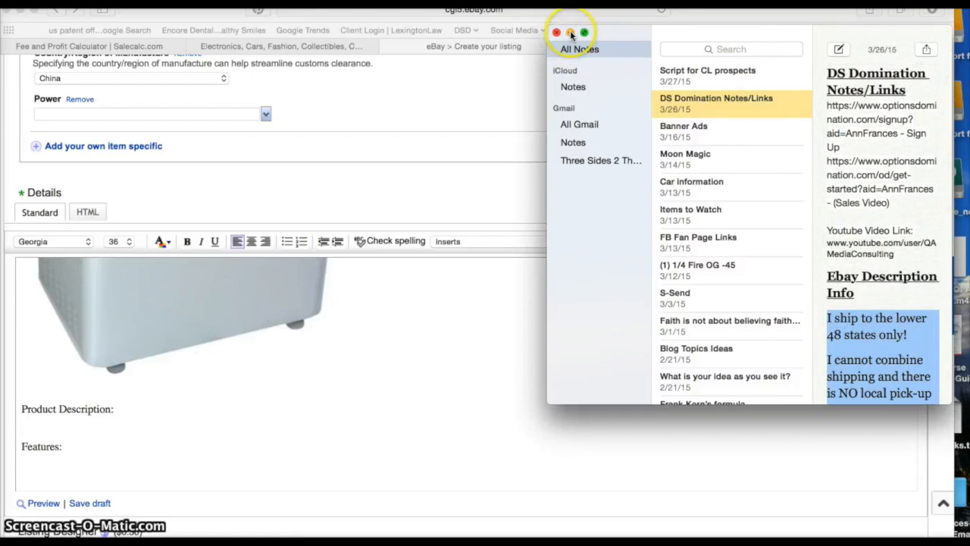
left_click(571, 33)
left_click(58, 479)
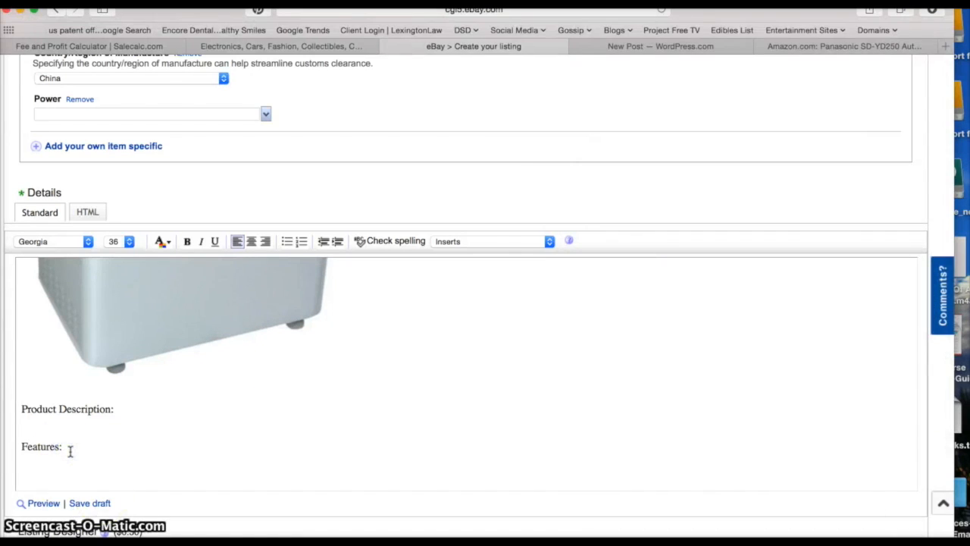
- Paste the three shipping-policy lines under Features: and bold the Features: and Product Description: headings
type("I ship to the lower 48 states only! I cannot combine shipping and there is NO local pick-up I cannot ship to APO")
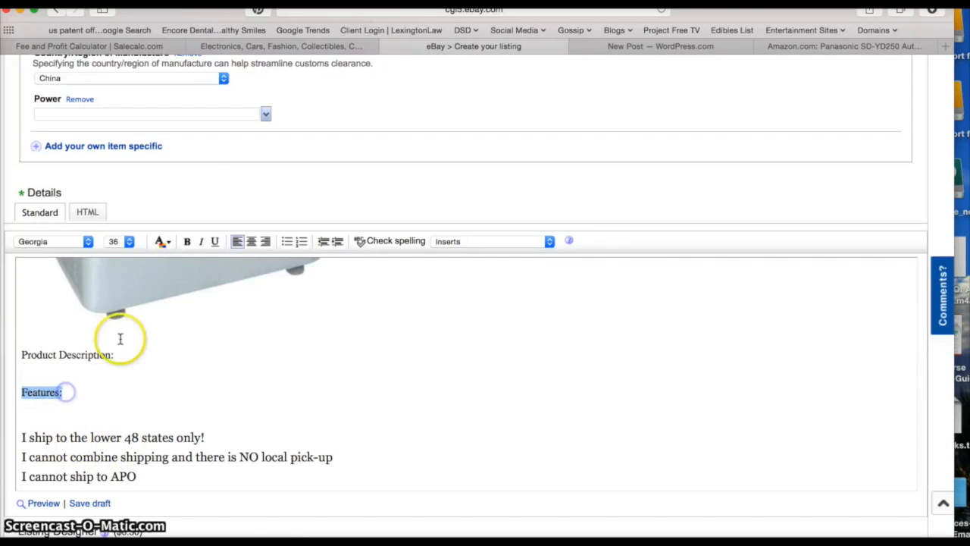
left_click(187, 241)
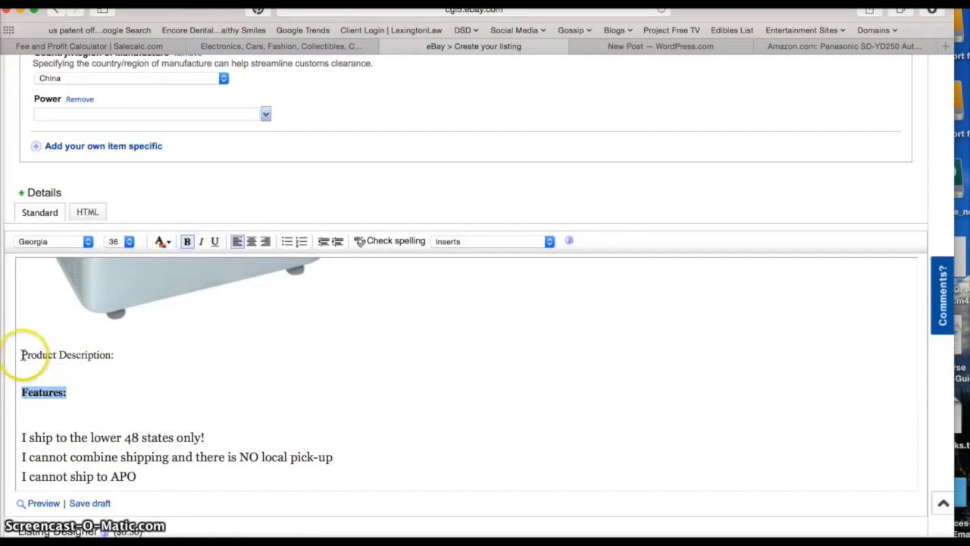
left_click_drag(23, 354, 105, 354)
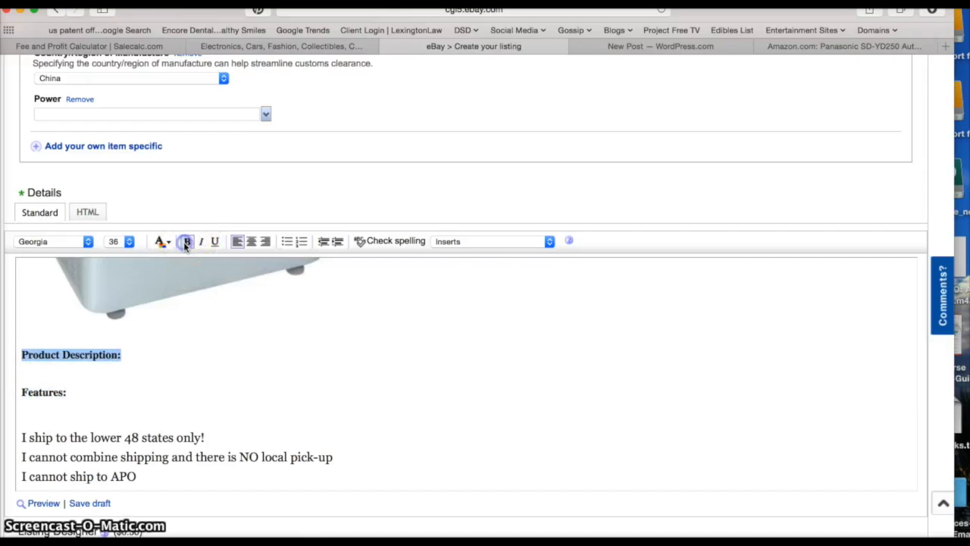
left_click(131, 354)
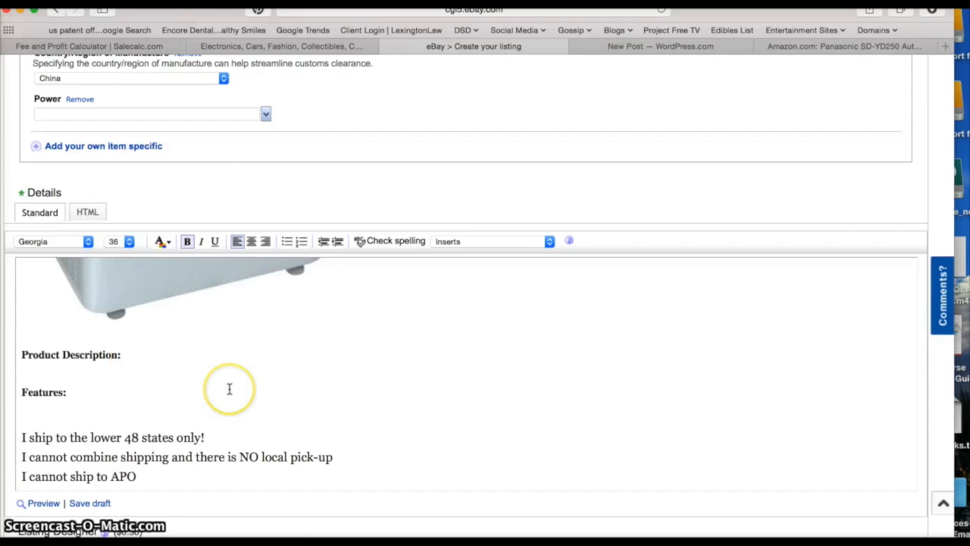
- Enter a Buy It Now price of 216 for the fixed-price listing
scroll(229, 389, "down", 10)
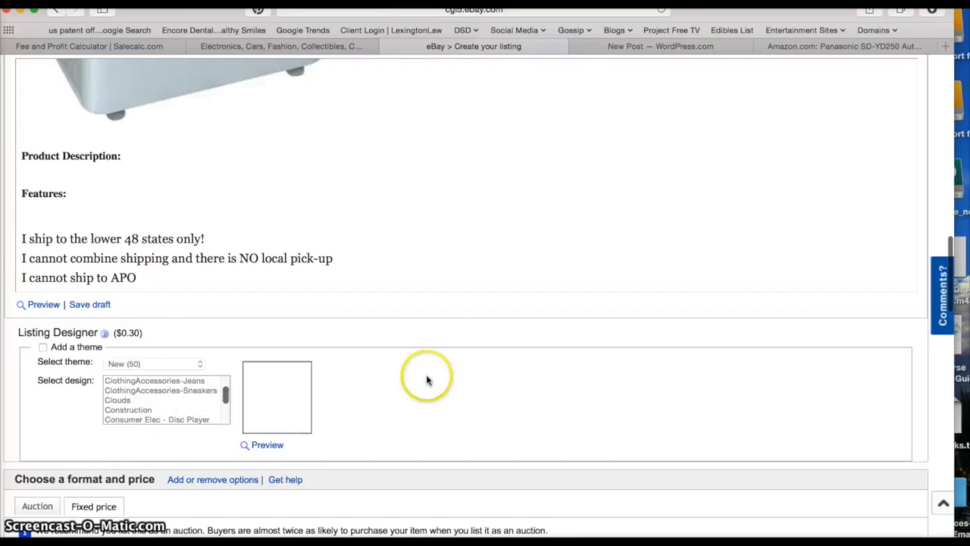
scroll(421, 389, "down", 10)
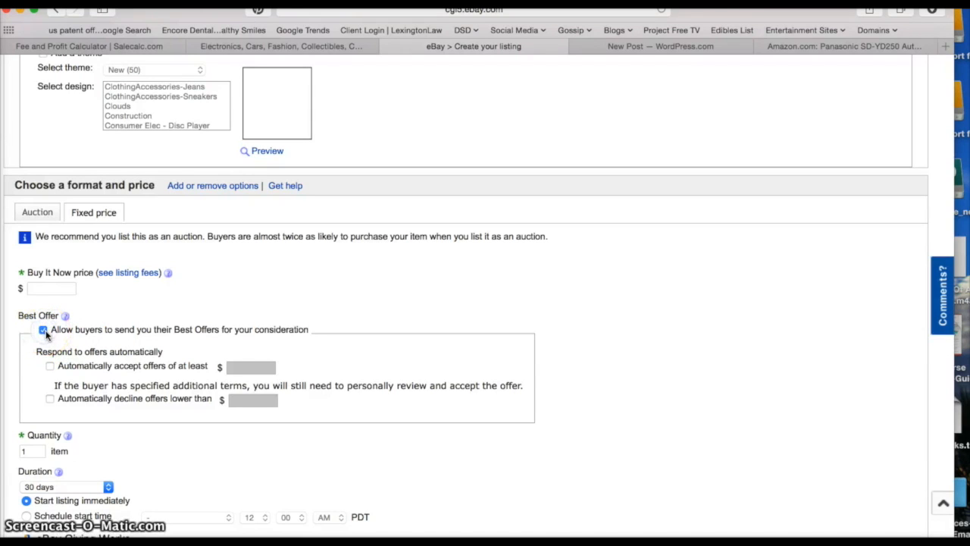
left_click(61, 287)
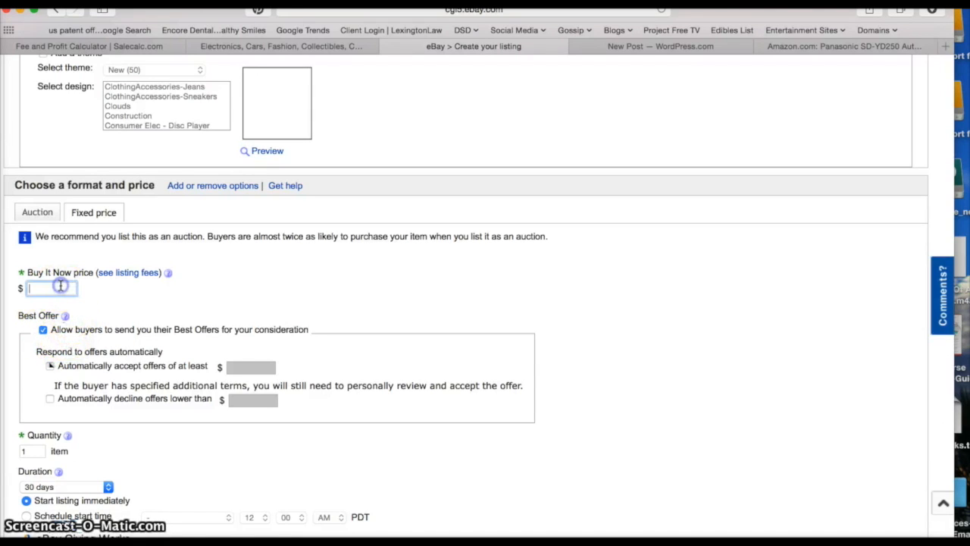
type("216.99")
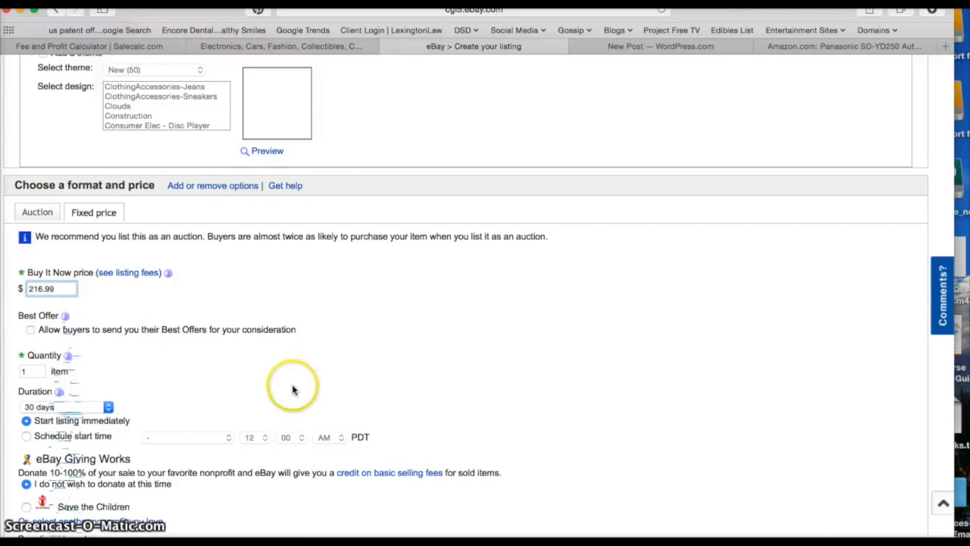
- Untick the Global Shipping Program and bring up the shipping exclusion list
scroll(292, 386, "down", 8)
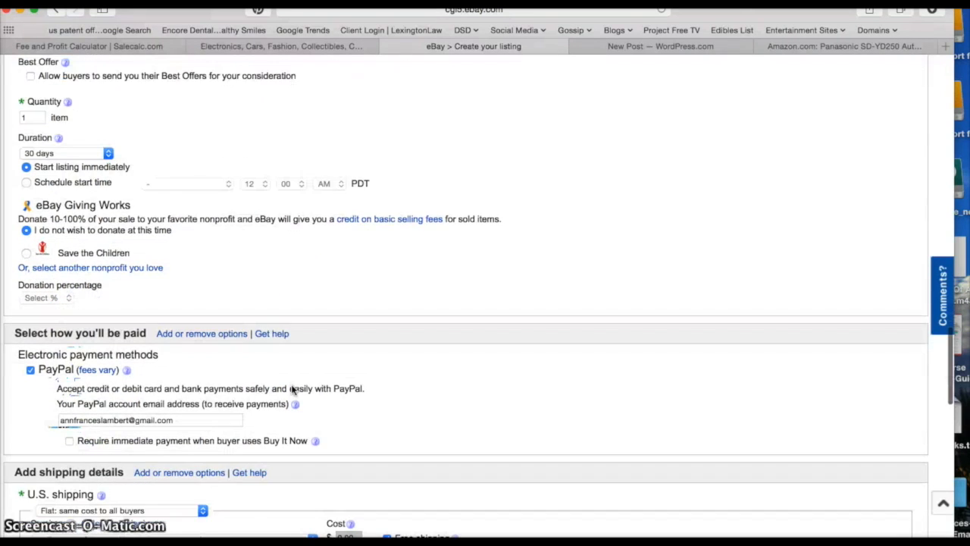
scroll(292, 389, "down", 8)
left_click(32, 294)
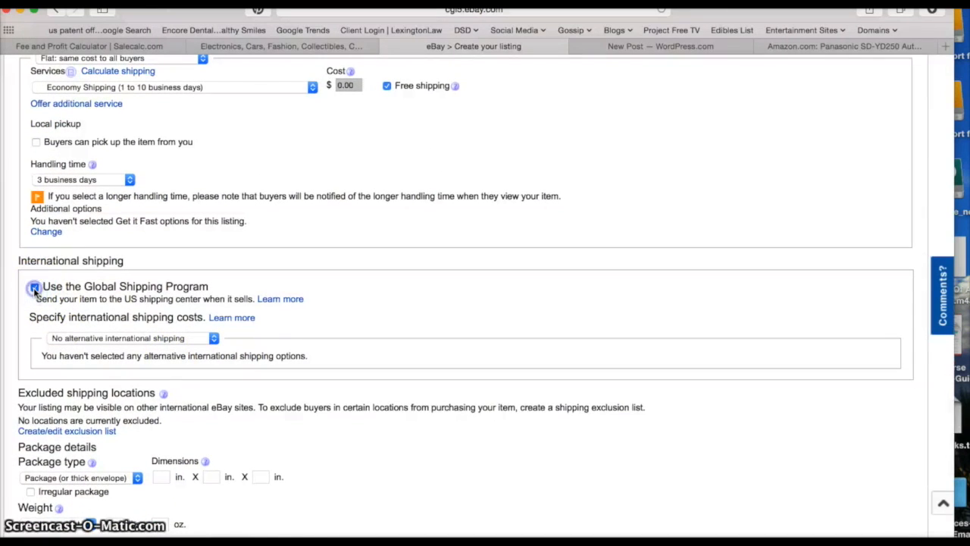
scroll(127, 431, "down", 3)
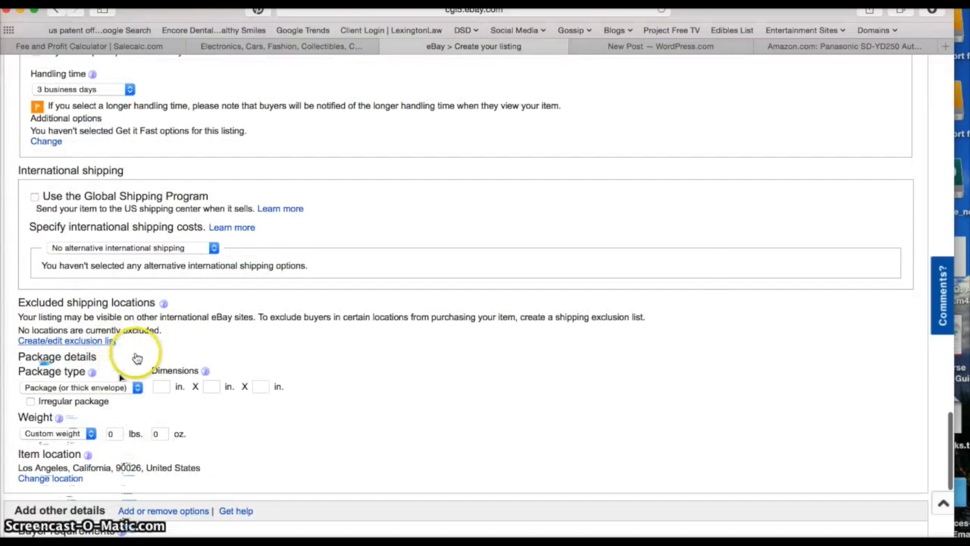
left_click(110, 342)
- Exclude Alaska/Hawaii, US Protectorates, APO/FPO, Africa, Asia, Central America/Caribbean and Europe from shipping
left_click(57, 157)
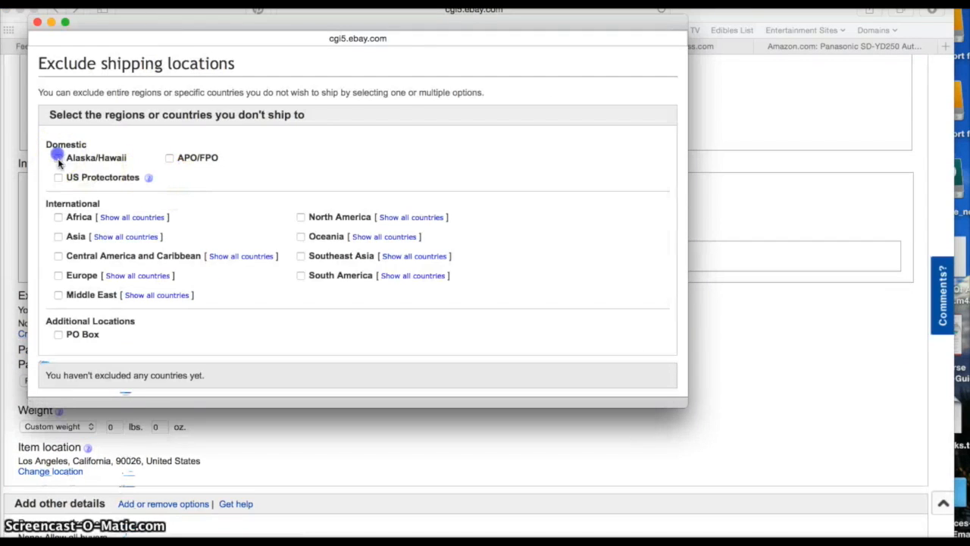
left_click(58, 178)
left_click(169, 158)
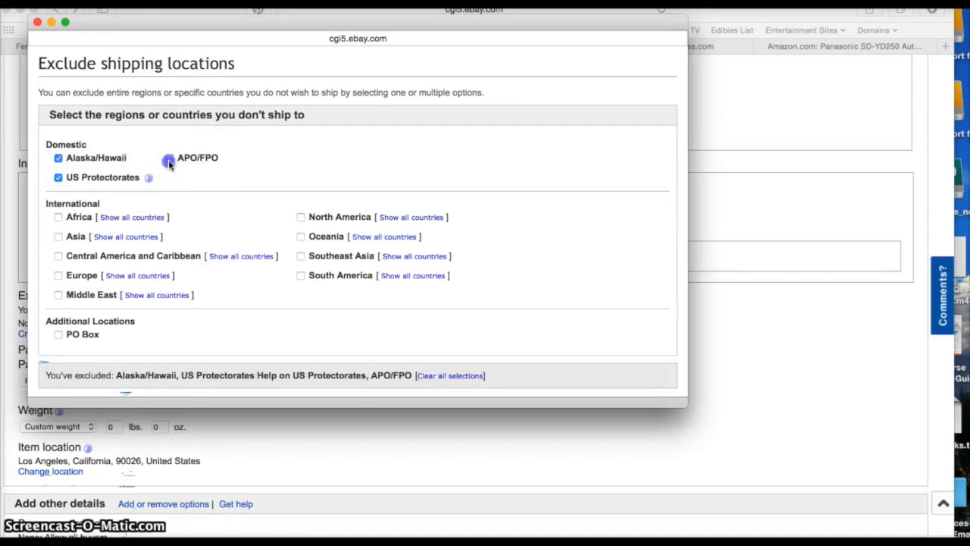
left_click(59, 217)
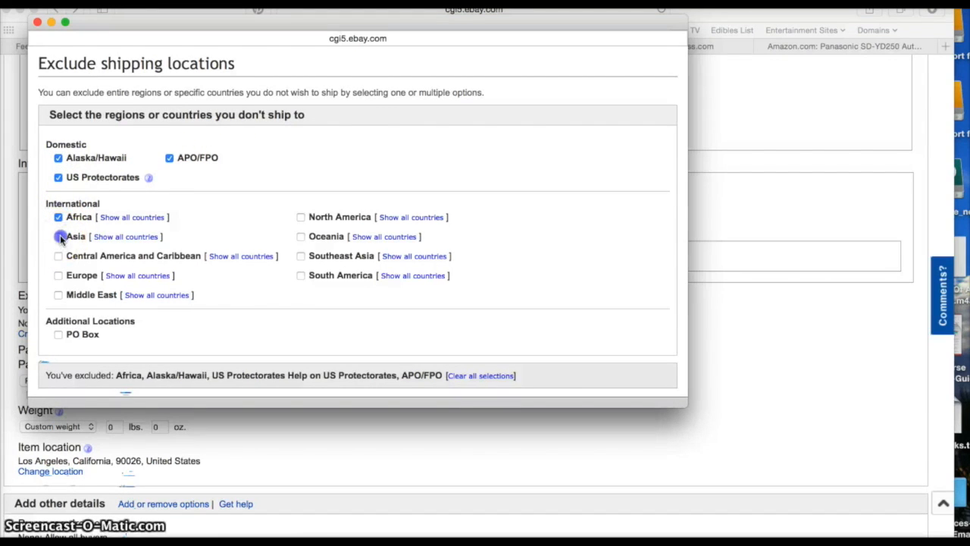
left_click(58, 237)
left_click(59, 257)
left_click(58, 277)
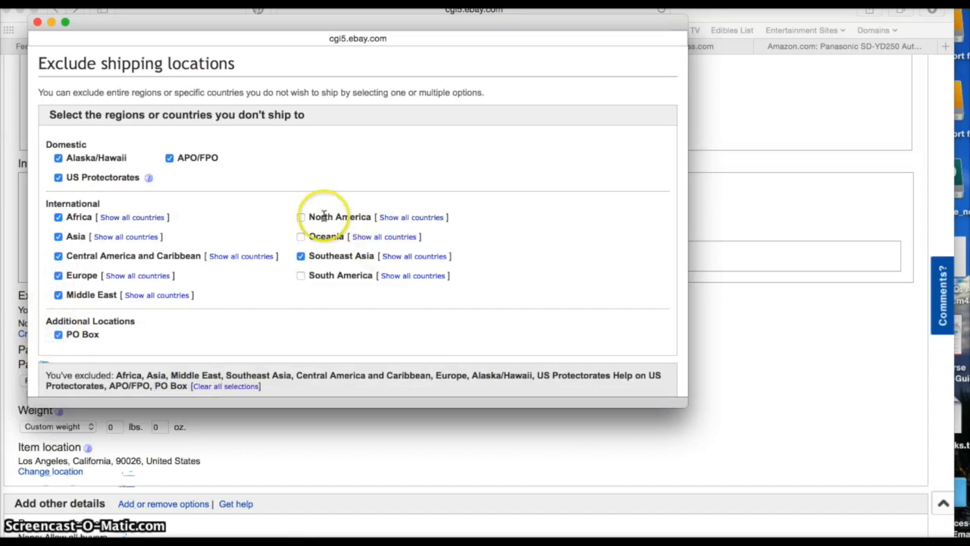
- Also exclude North America, Oceania and South America, then apply the exclusions
left_click(301, 216)
left_click(301, 236)
left_click(301, 275)
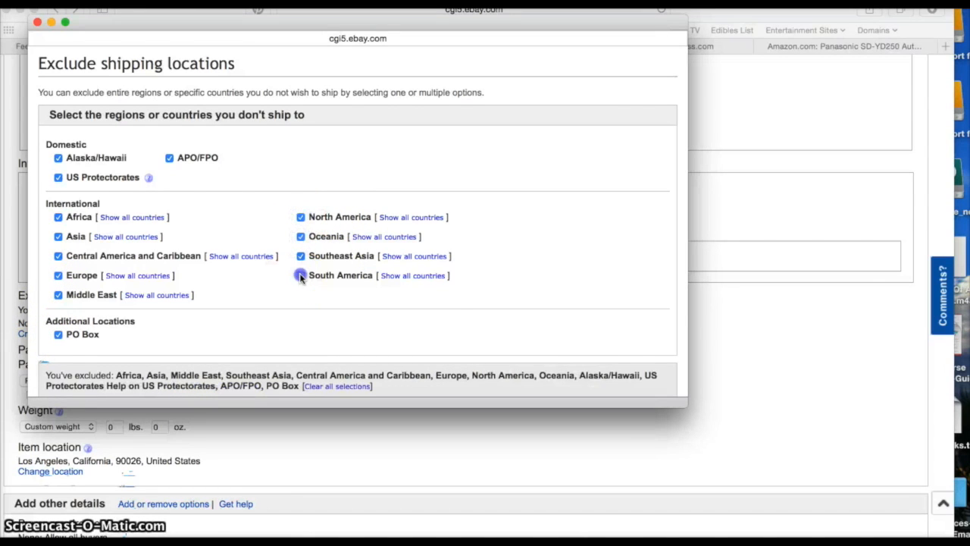
scroll(190, 316, "down", 3)
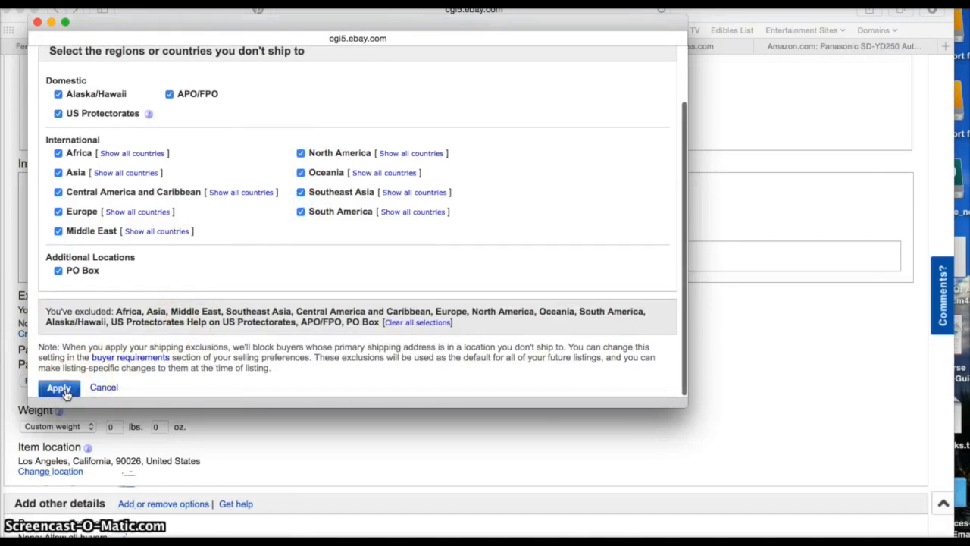
left_click(106, 389)
scroll(285, 391, "down", 3)
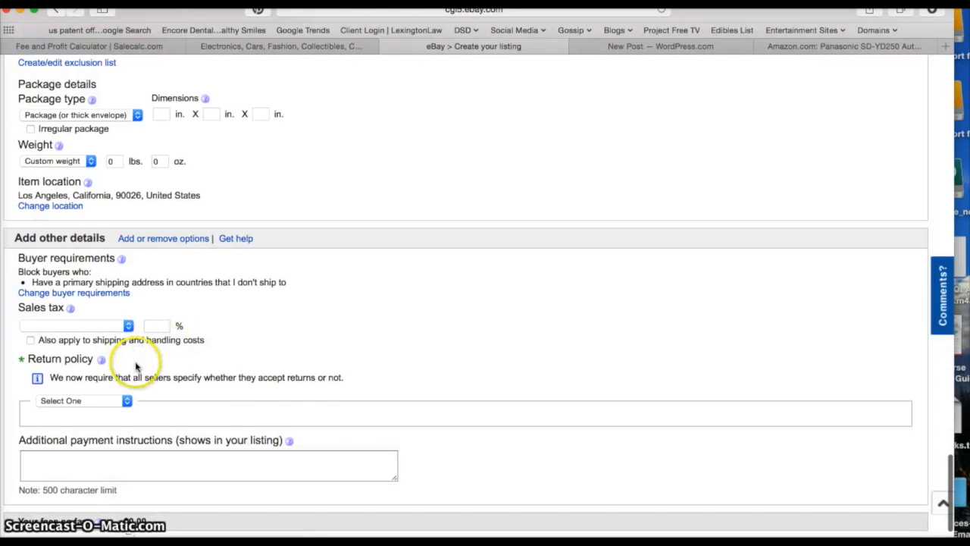
- Set the return policy to Returns Accepted with a 30-day return window
left_click(126, 400)
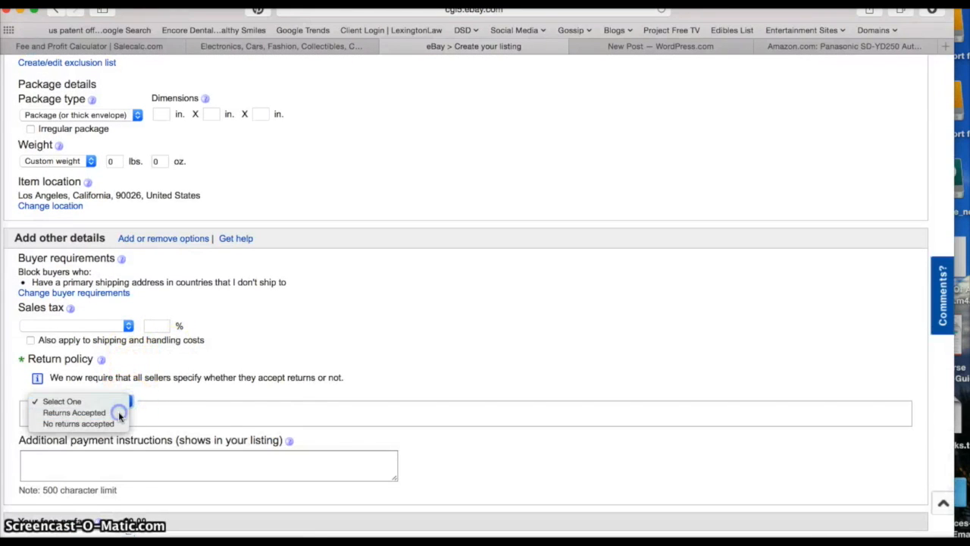
left_click(118, 413)
scroll(211, 383, "down", 2)
scroll(213, 383, "down", 2)
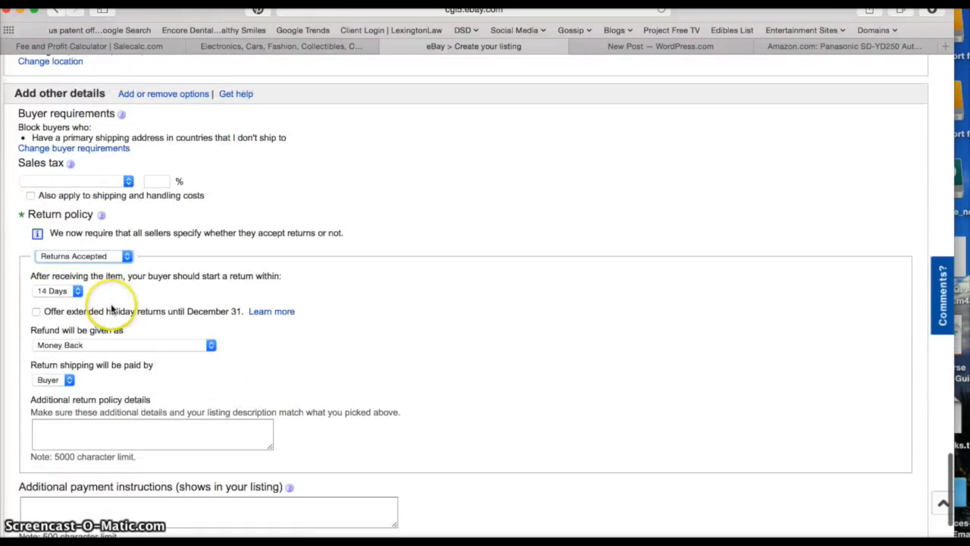
left_click(75, 291)
left_click(73, 302)
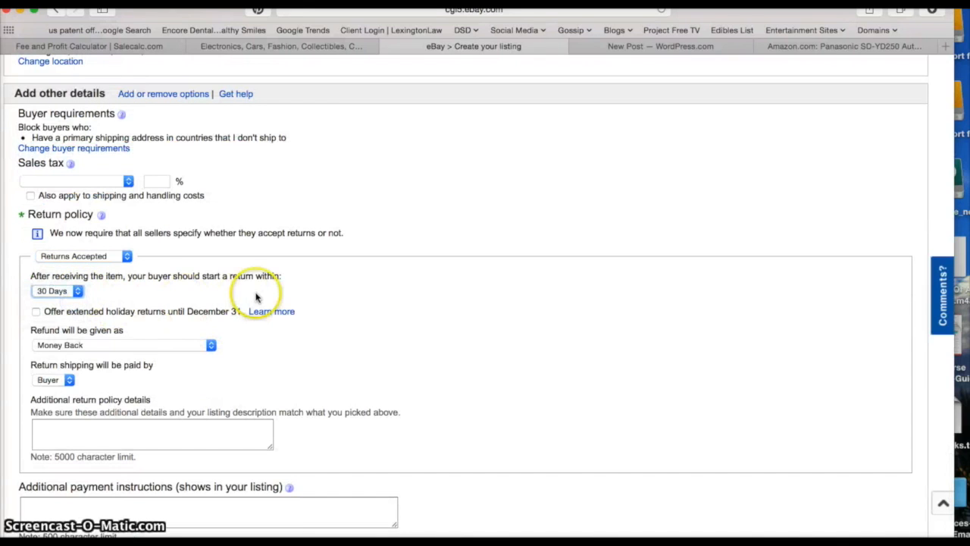
scroll(256, 297, "down", 5)
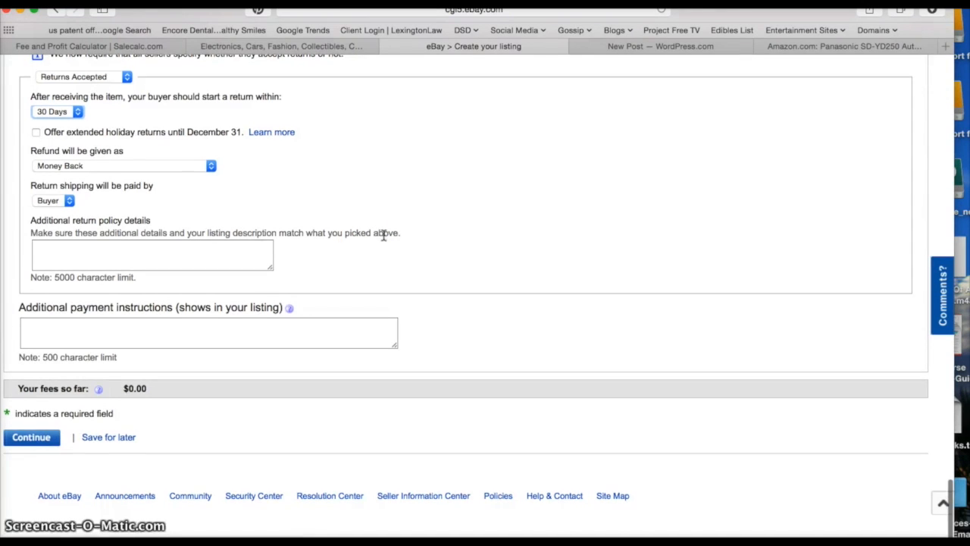
scroll(384, 235, "down", 2)
- Paste the RETURNS text from Notes into the additional return policy details box
left_click(238, 543)
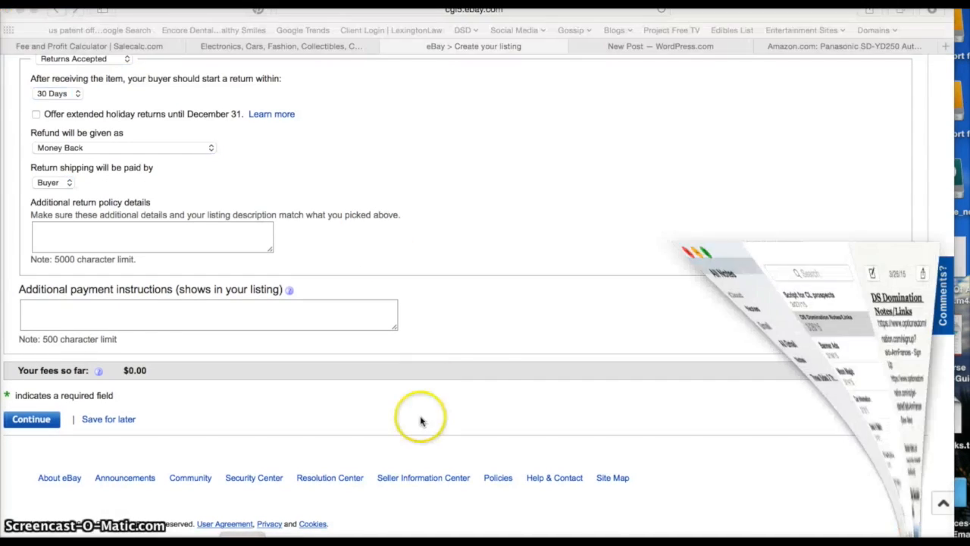
scroll(850, 203, "down", 5)
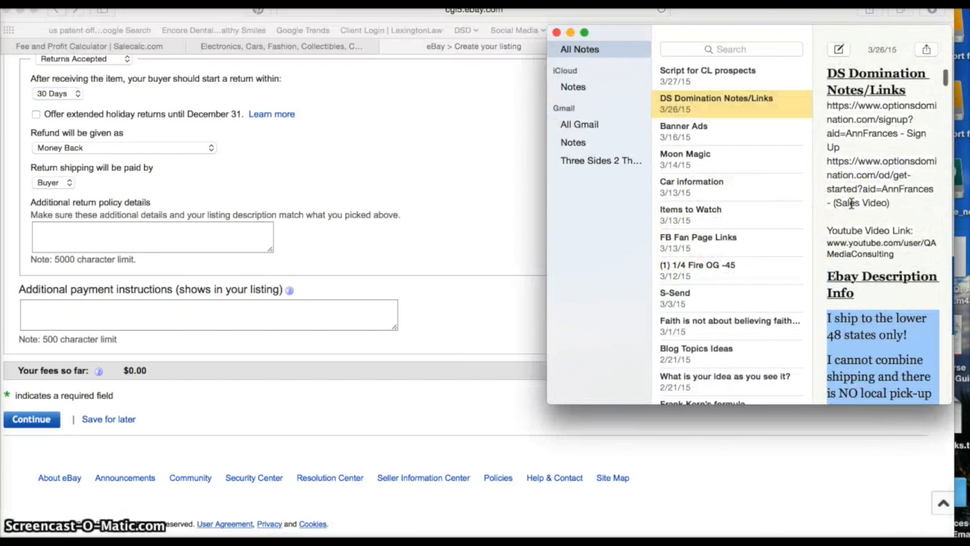
scroll(852, 204, "down", 3)
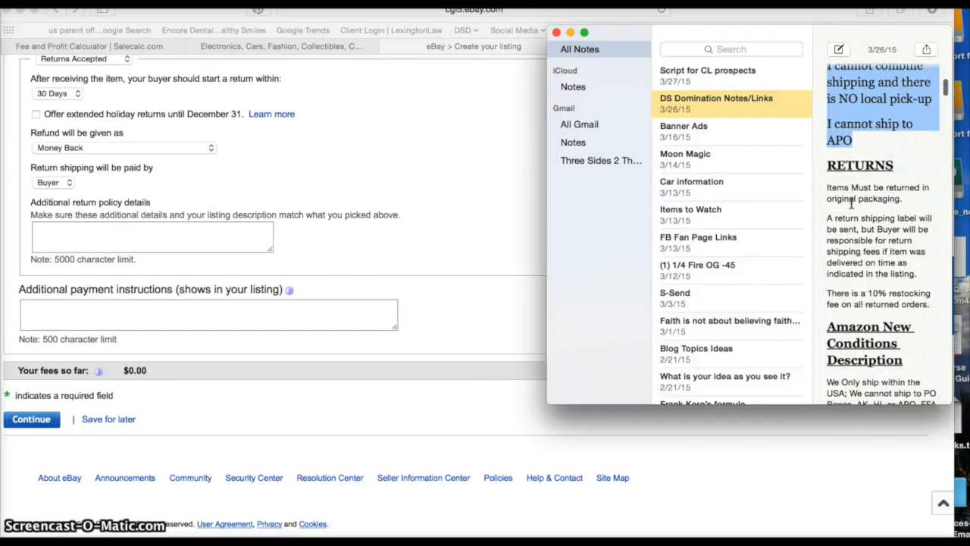
left_click_drag(825, 187, 918, 305)
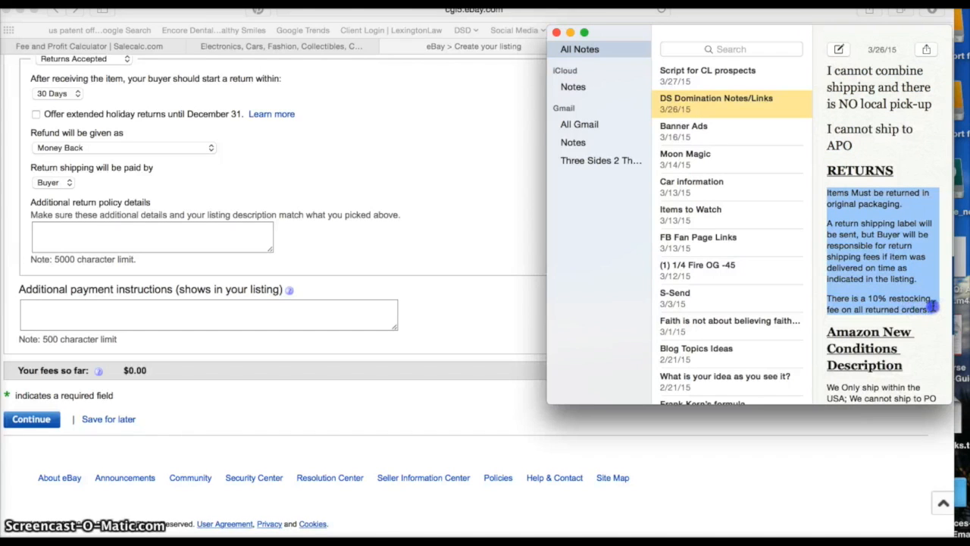
left_click(157, 234)
key("super+v")
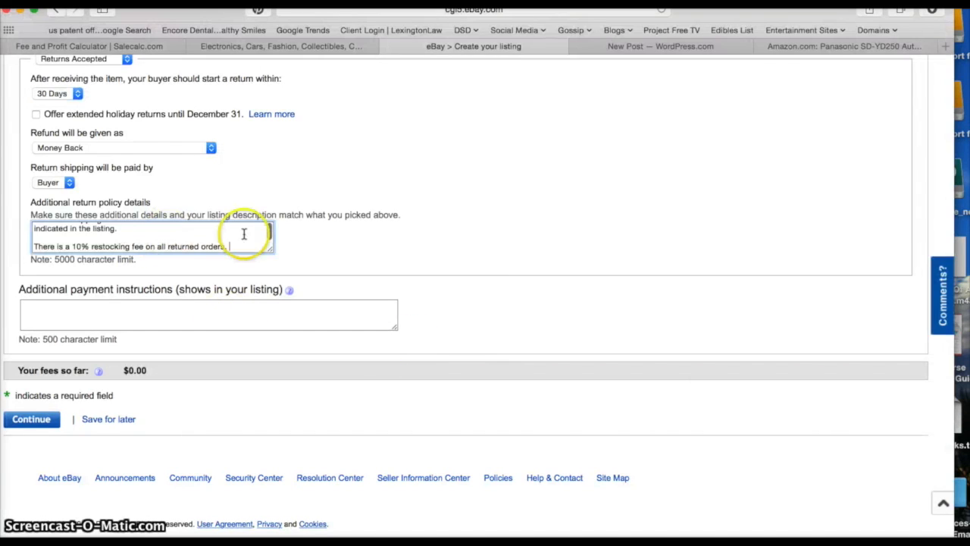
scroll(241, 291, "up", 5)
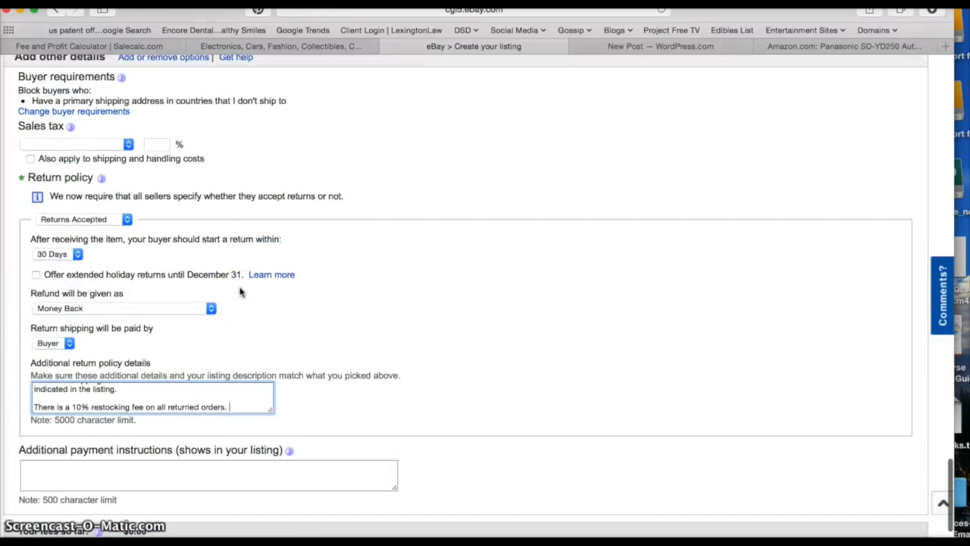
scroll(241, 292, "up", 10)
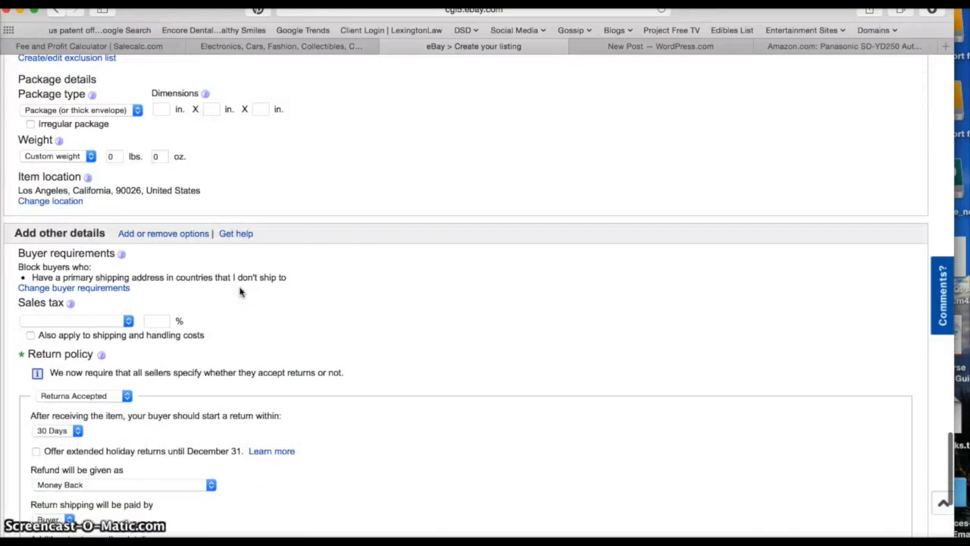
- Copy the five Amazon feature bullets onto a new line under the Features: heading
scroll(241, 292, "up", 20)
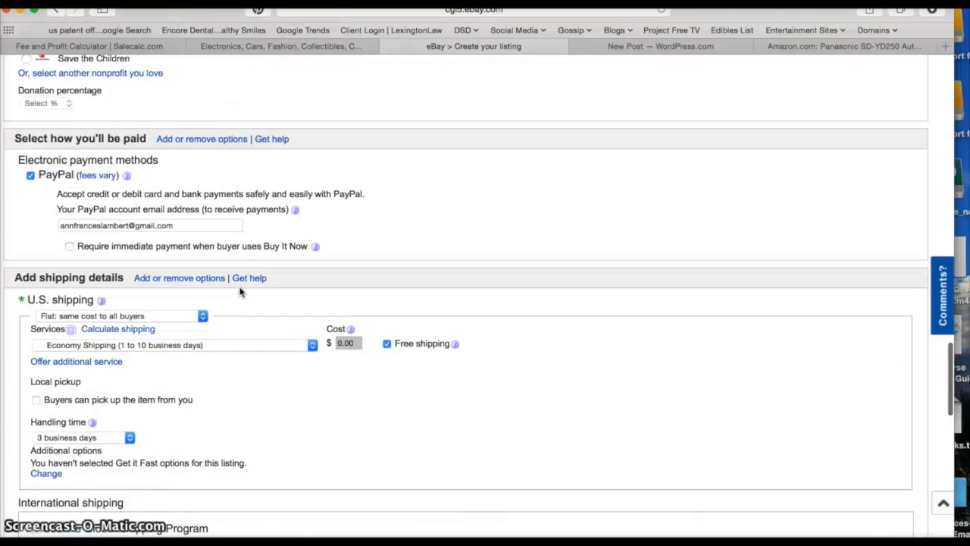
scroll(241, 292, "up", 8)
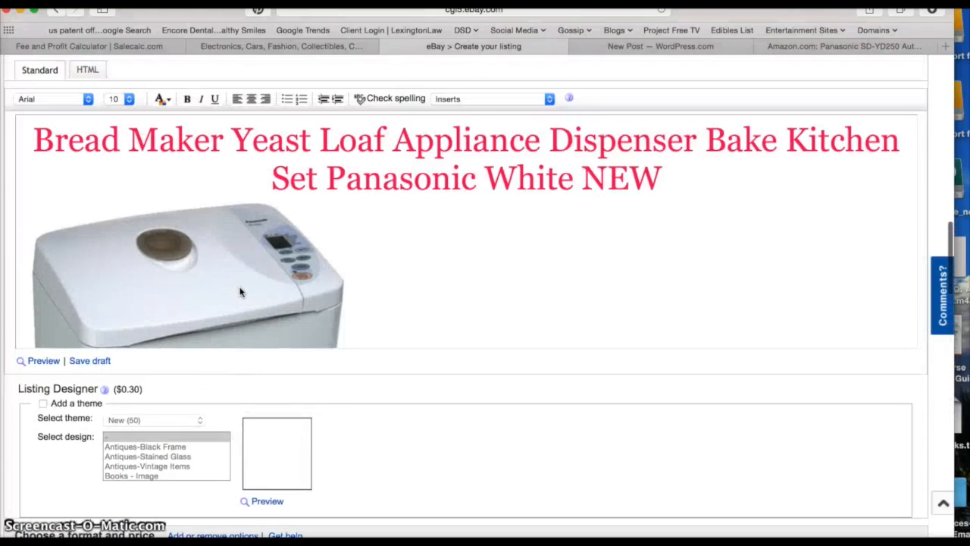
scroll(241, 292, "down", 3)
scroll(241, 292, "down", 5)
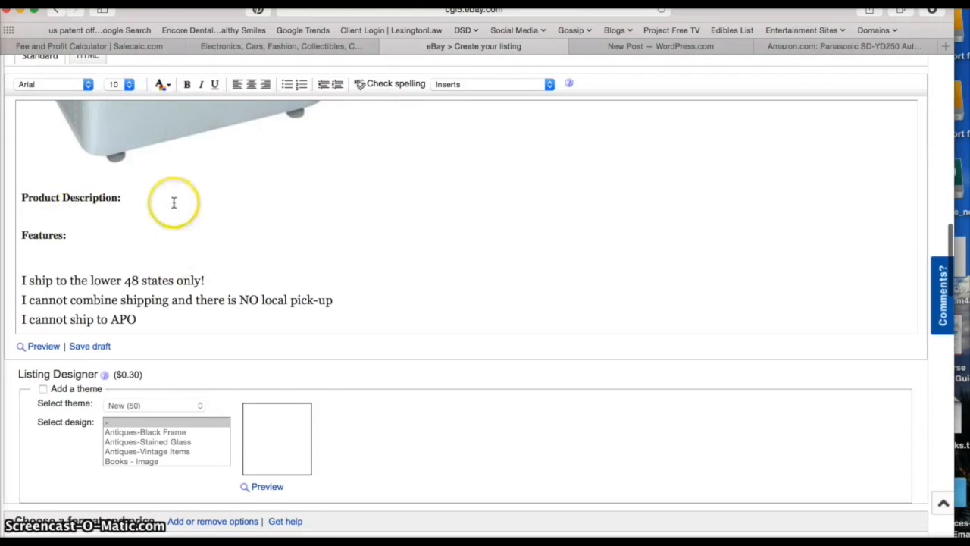
left_click(828, 48)
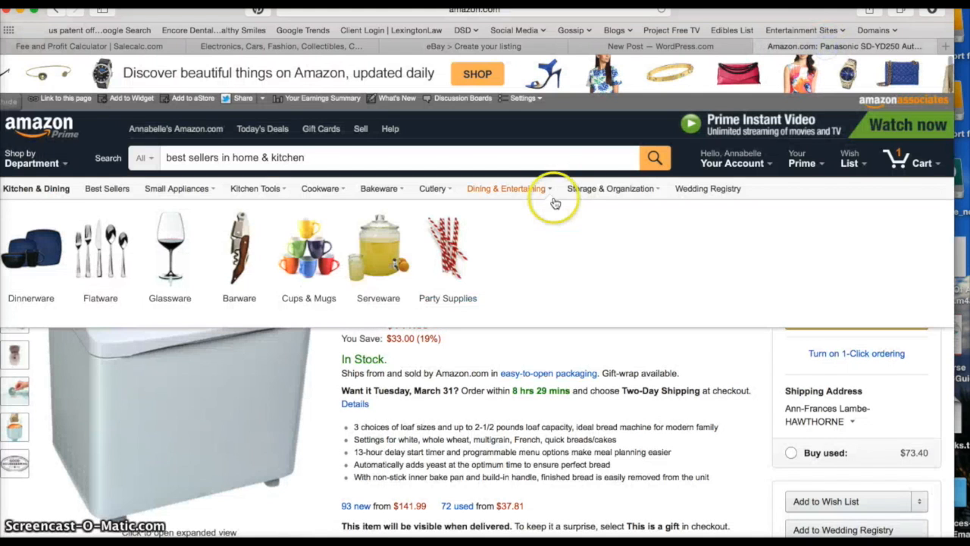
scroll(554, 197, "down", 3)
left_click_drag(353, 314, 708, 367)
key("super+c")
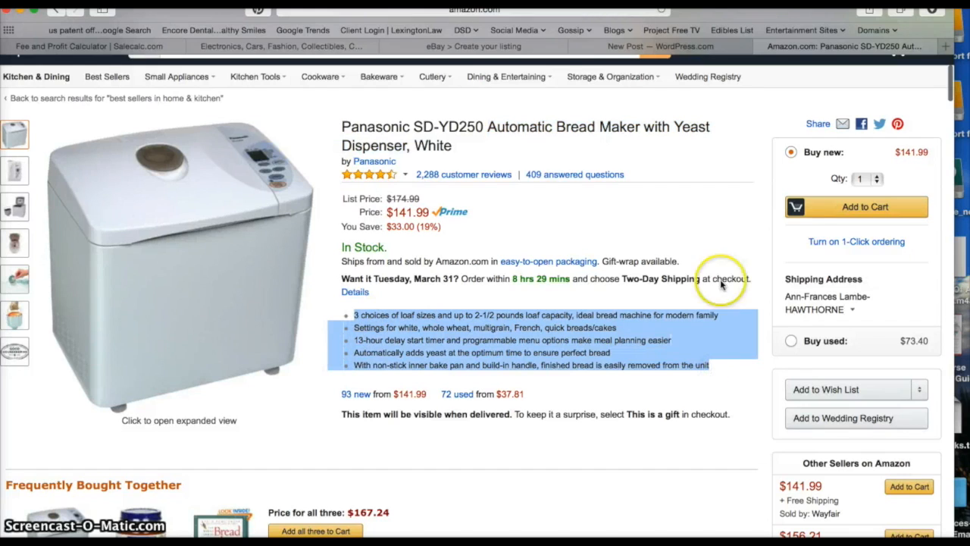
left_click(496, 47)
left_click(113, 248)
key("Return")
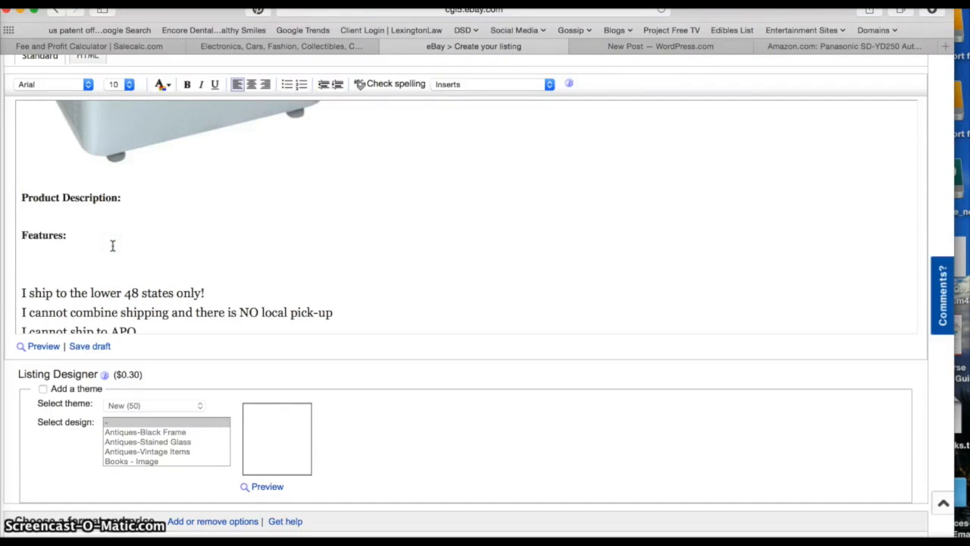
key("super+v")
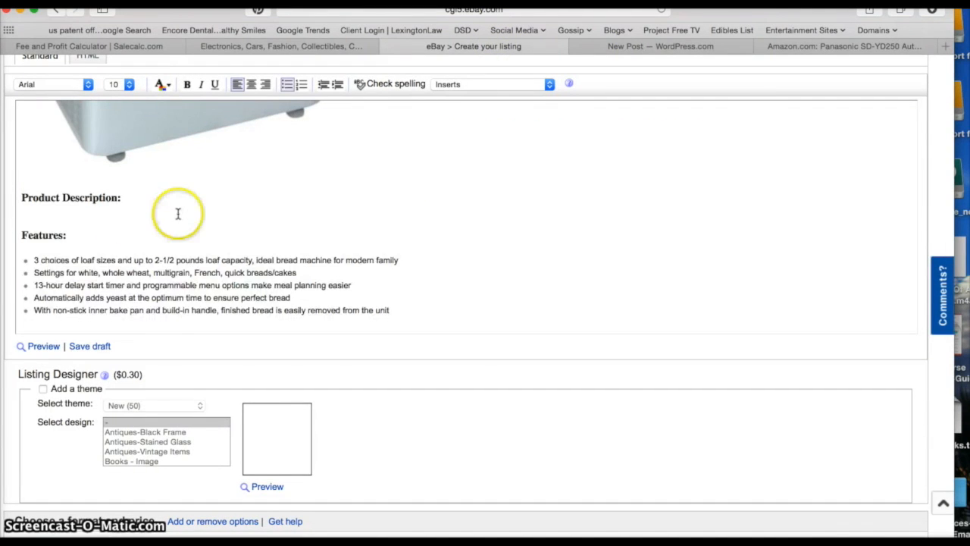
left_click(797, 45)
- Select Amazon's 'Yes, it mixes…' sentence about mixing, kneading, rising and baking three loaf sizes
scroll(533, 250, "down", 2)
scroll(533, 250, "down", 15)
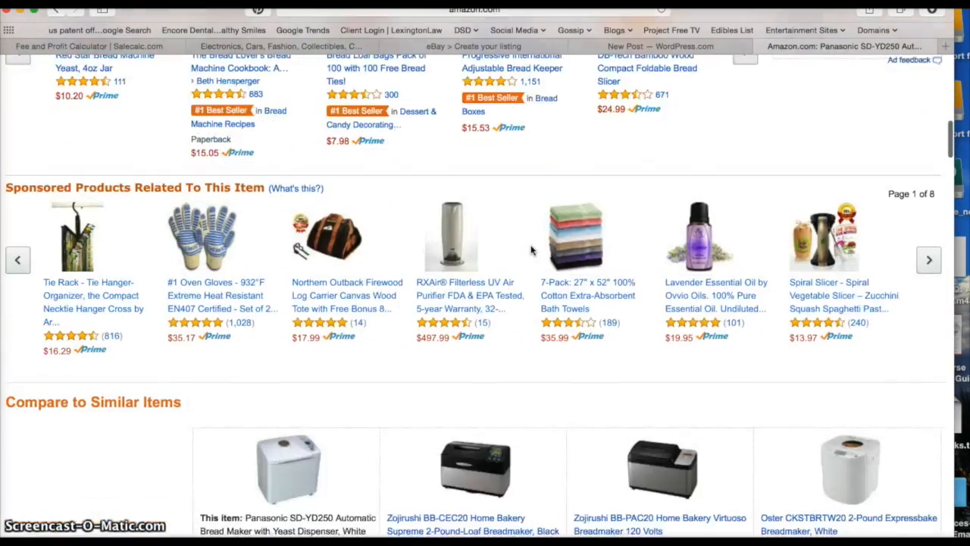
scroll(533, 250, "down", 8)
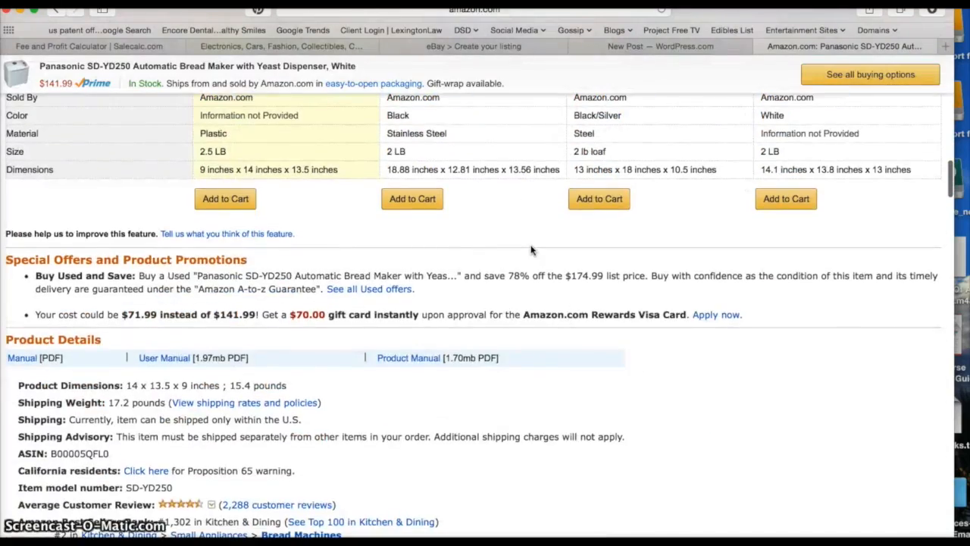
scroll(533, 250, "down", 5)
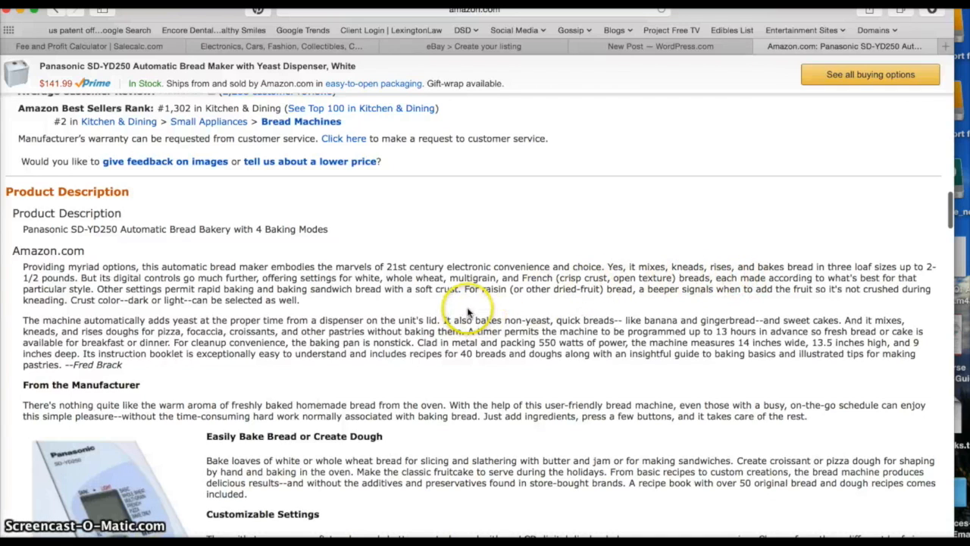
left_click_drag(607, 266, 76, 279)
key("super+c")
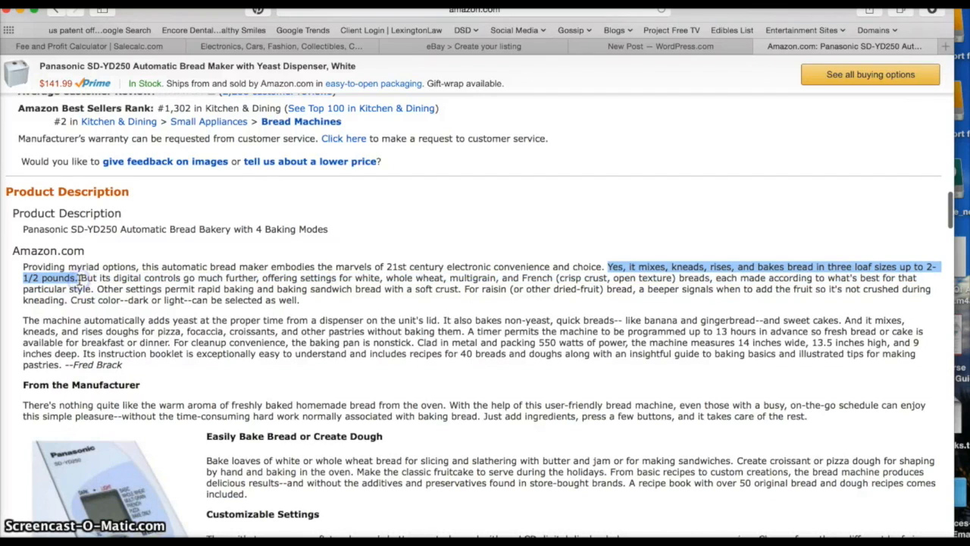
- Write 'Grab this awesome Bread Maker made by Panasonic.' before the pasted 'Yes, it mixes…' sentence
left_click(477, 46)
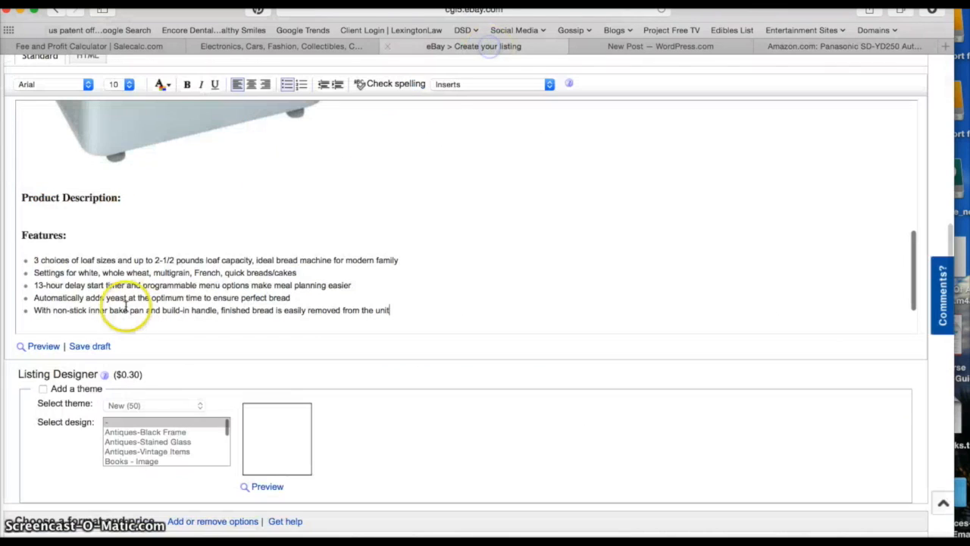
left_click(50, 212)
type("Grab this a")
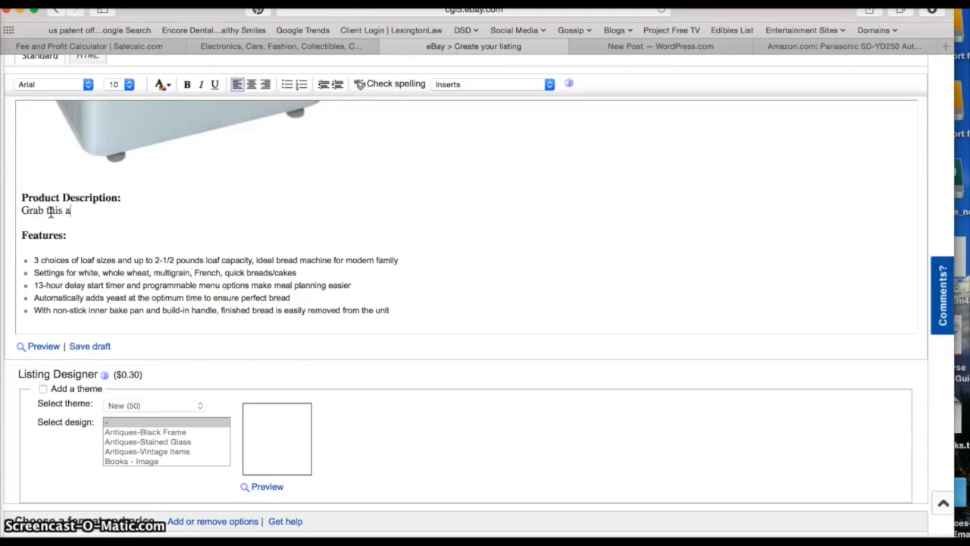
type("wesome Bread ")
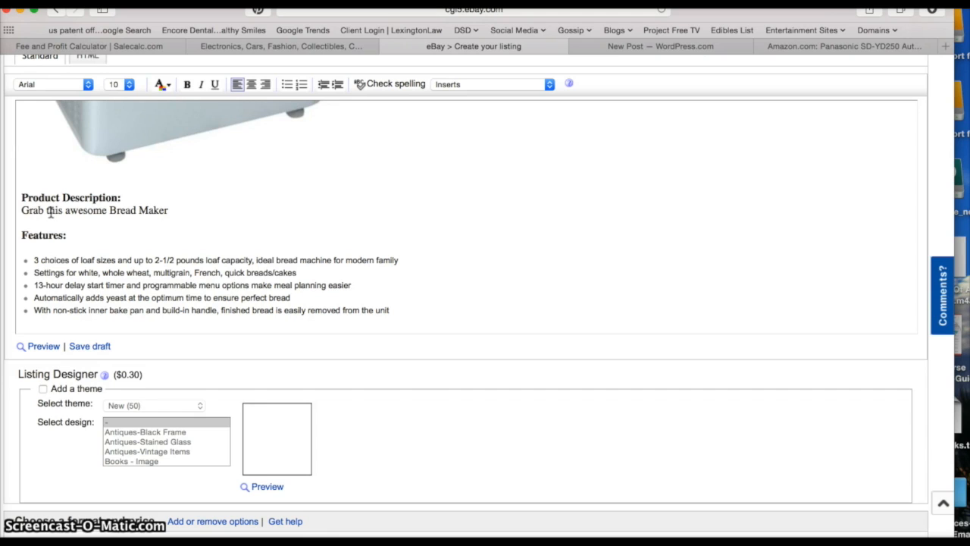
type("Maker")
key("super+v")
left_click(166, 210)
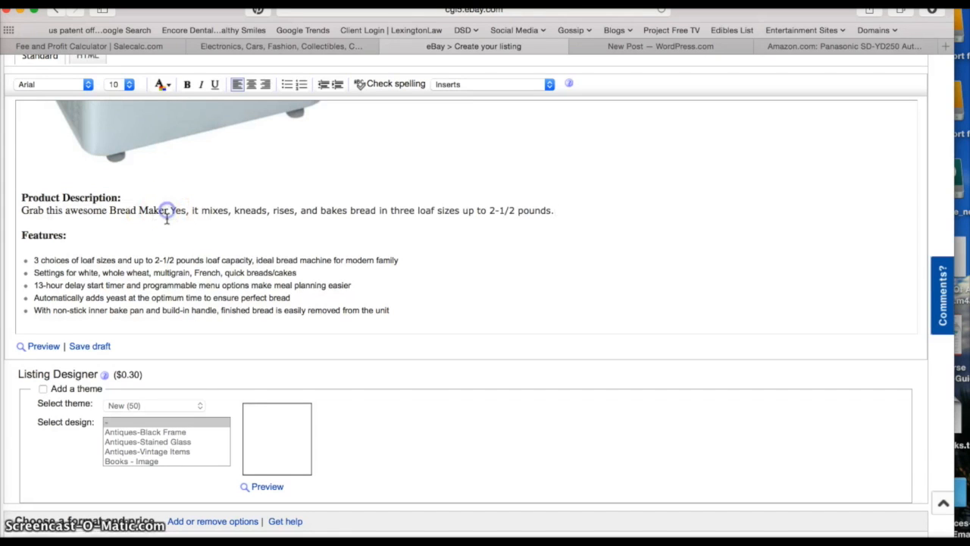
type(".")
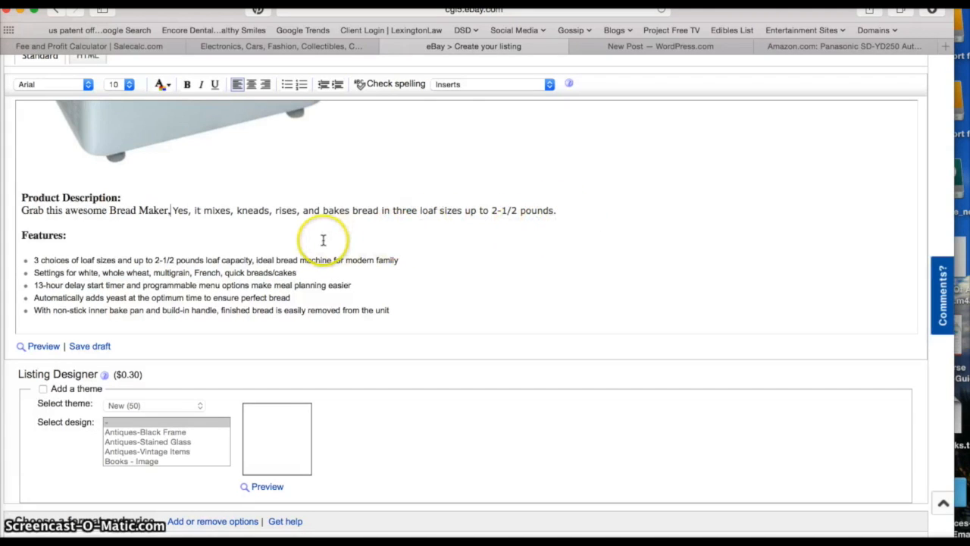
key("BackSpace")
key("BackSpace")
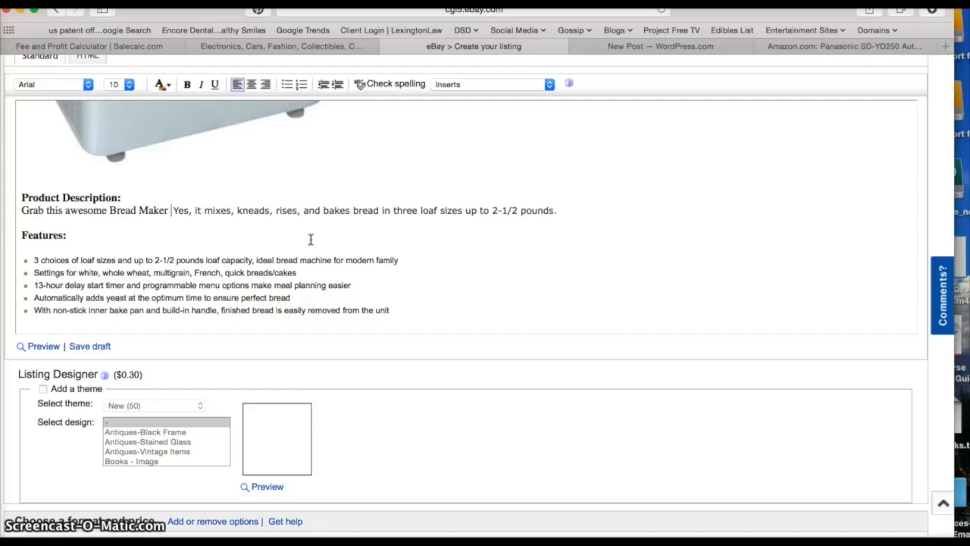
type("made by Pana")
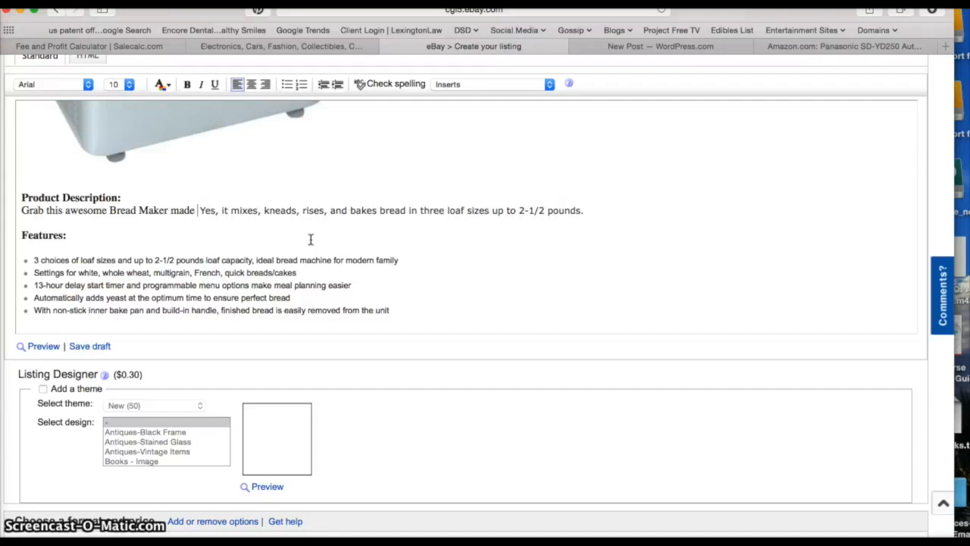
type("sonic.")
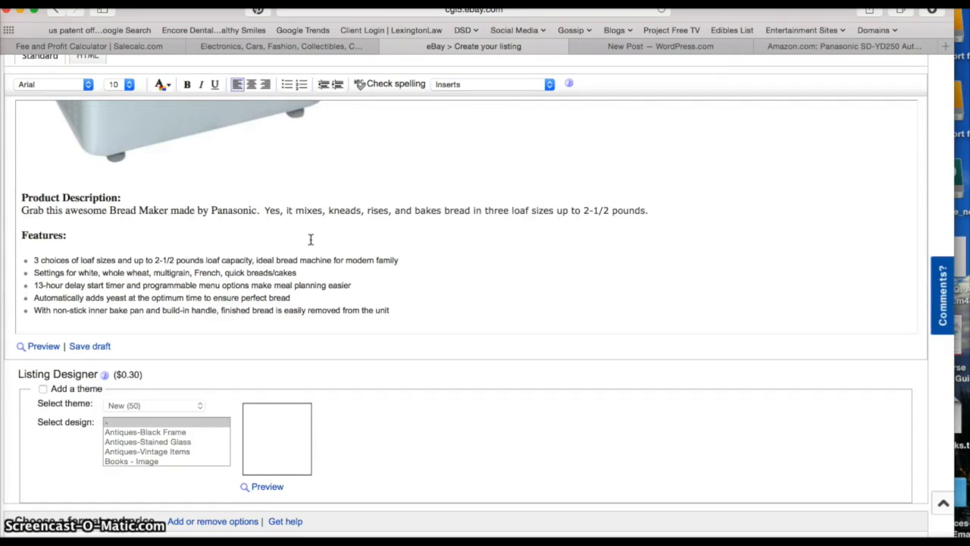
left_click(801, 46)
- Select the Amazon sentence 'Just add ingredients, press a few buttons, and it takes care of the rest.'
scroll(411, 315, "down", 2)
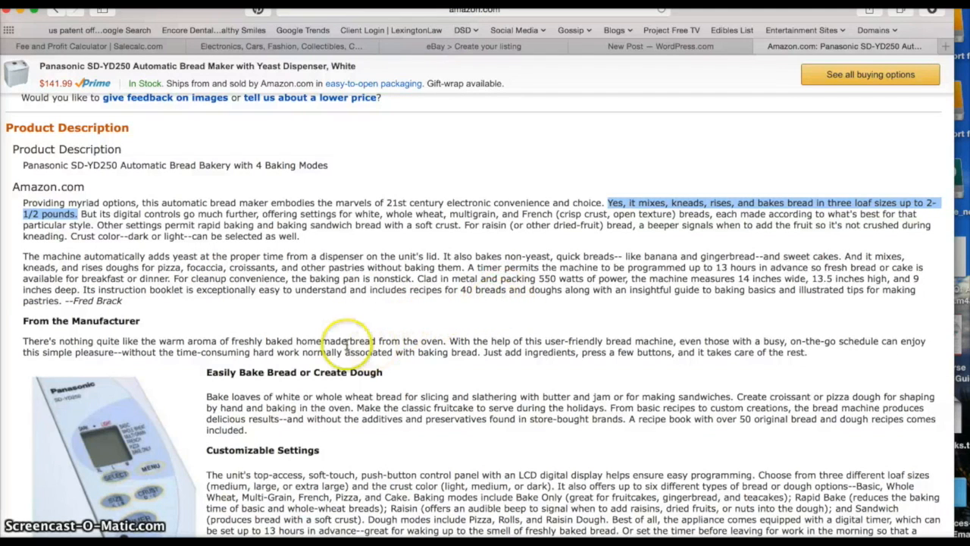
scroll(371, 349, "down", 5)
scroll(366, 373, "down", 5)
scroll(366, 373, "up", 7)
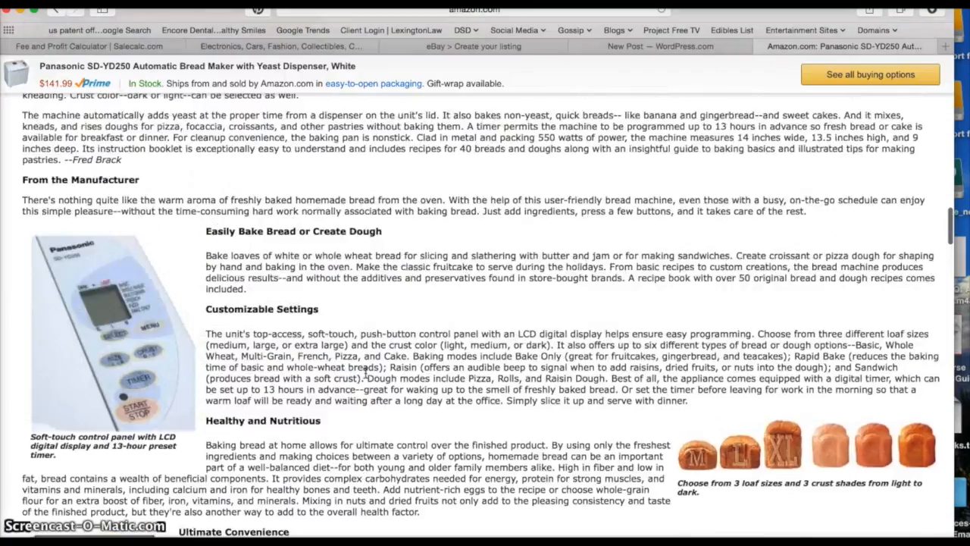
scroll(365, 371, "up", 3)
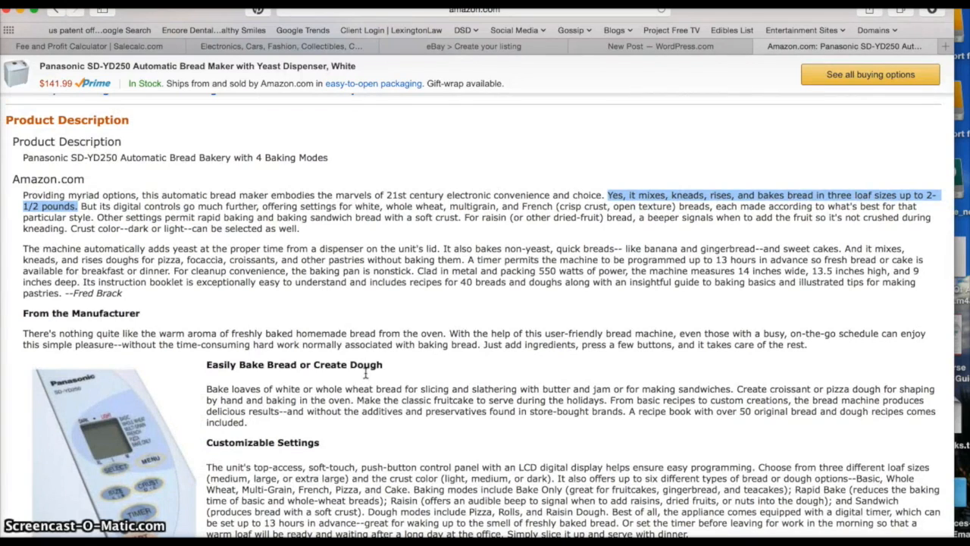
scroll(366, 372, "up", 1)
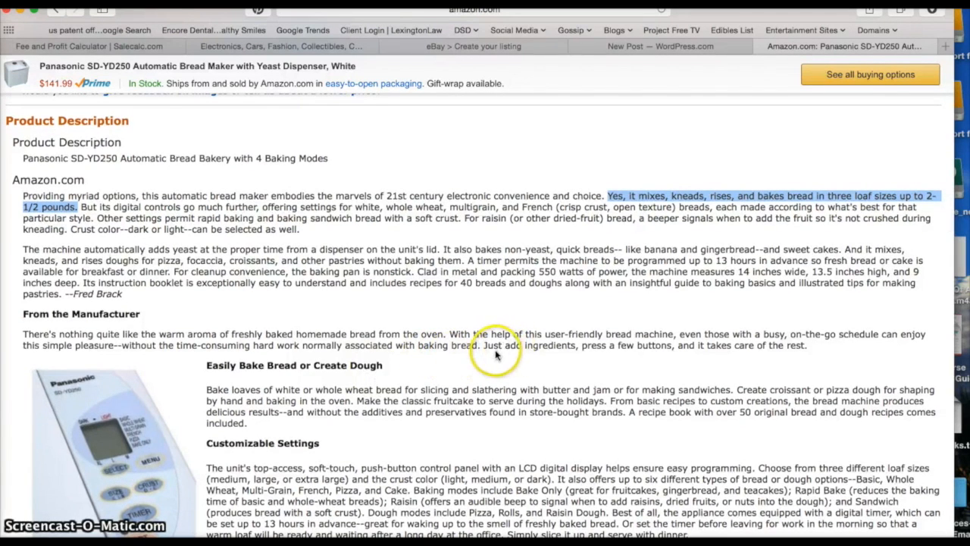
left_click_drag(484, 344, 812, 345)
key("super+c")
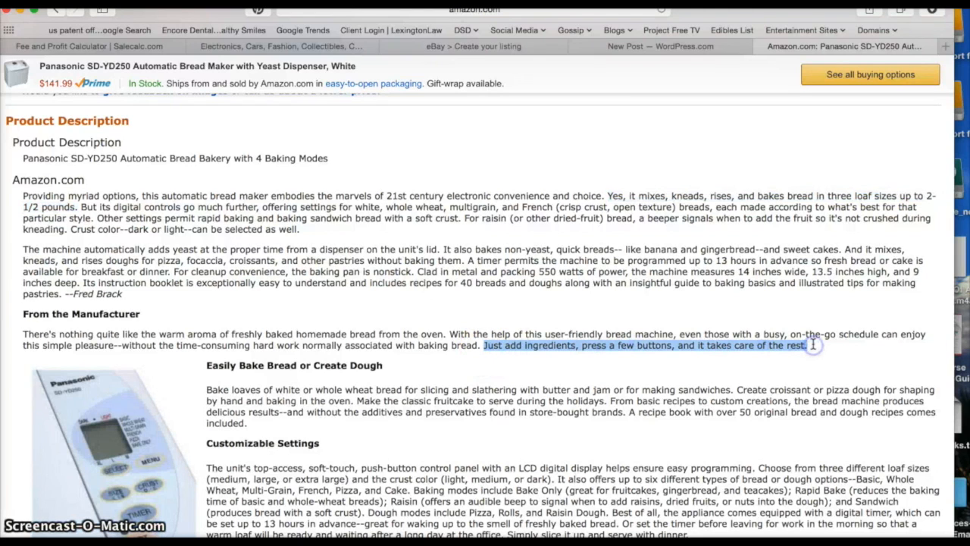
left_click(460, 44)
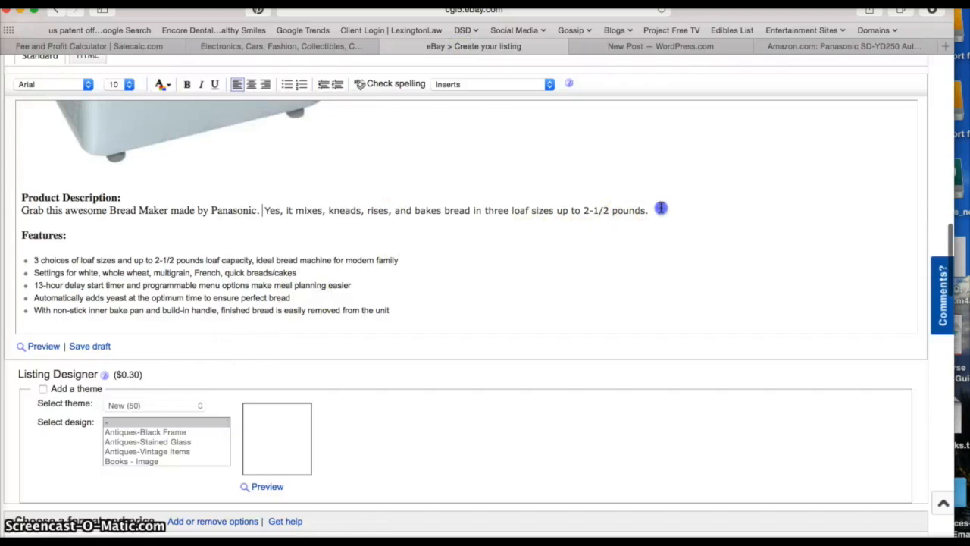
- Paste the Amazon sentence and add the closing line 'Get it while supplies last!'
key("super+v")
left_click(671, 254)
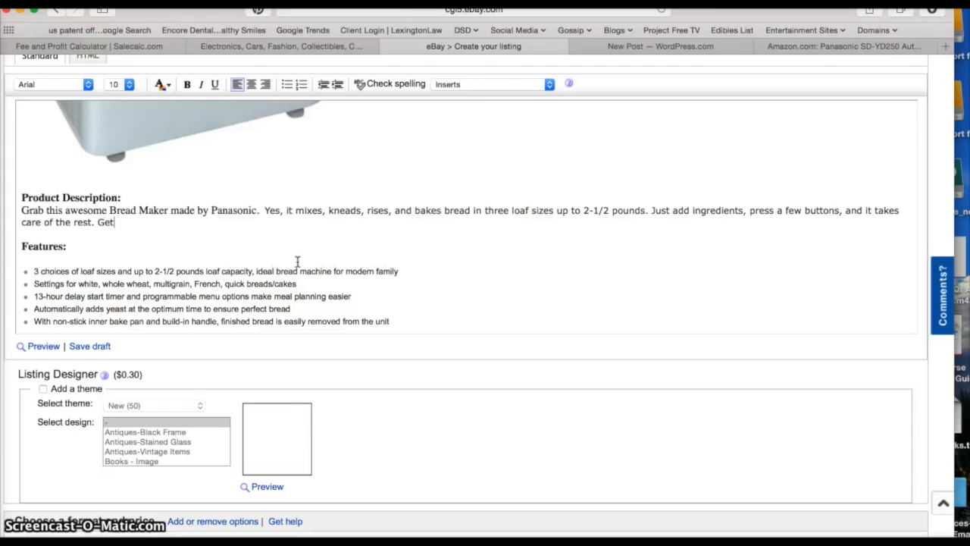
type("Get it while supplies last!")
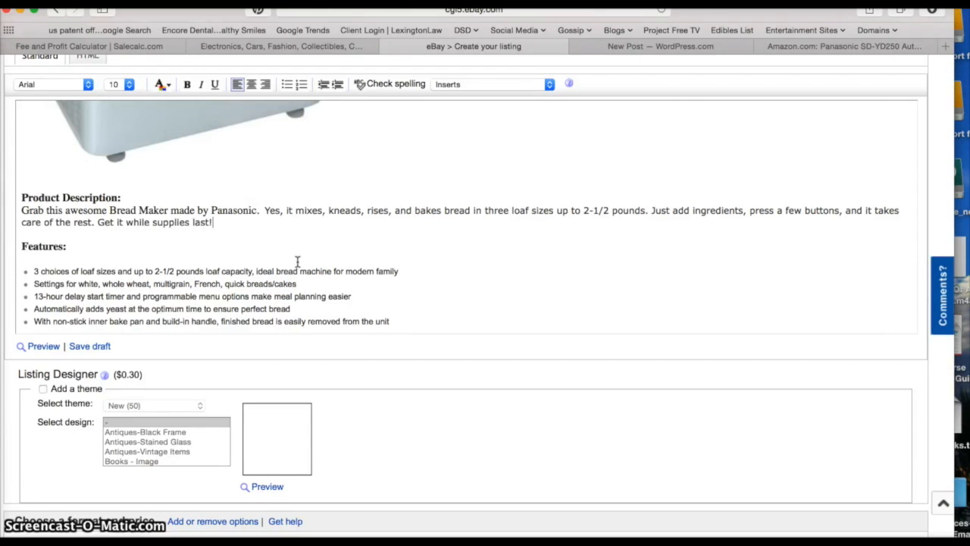
scroll(129, 222, "down", 2)
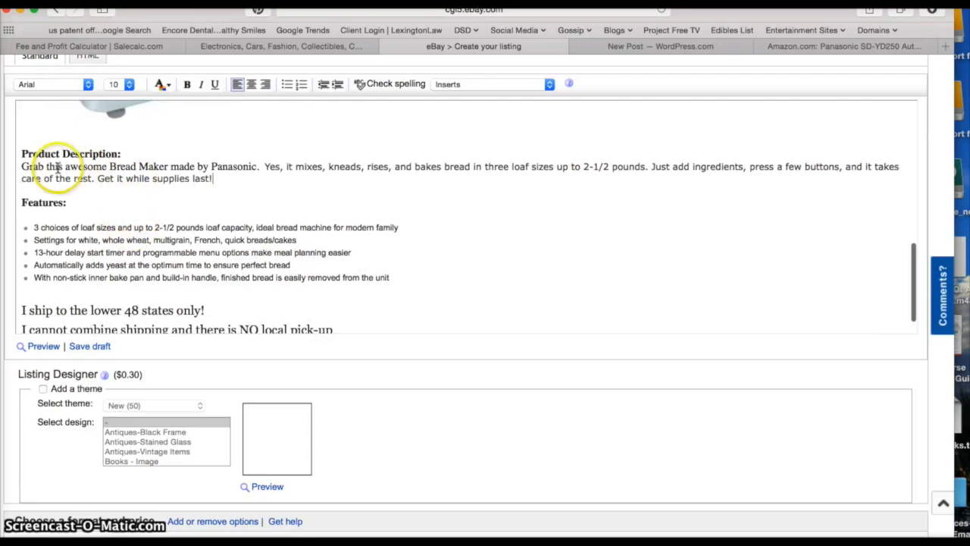
scroll(57, 165, "down", 1)
- Restyle all description text as Georgia 14 pt in dark blue
left_click_drag(22, 120, 156, 328)
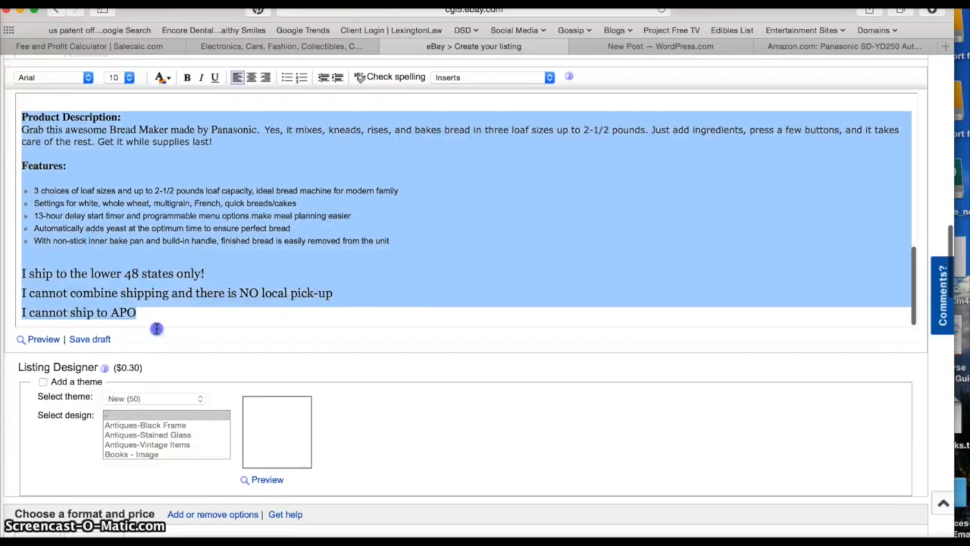
left_click(87, 77)
left_click(78, 76)
left_click(130, 78)
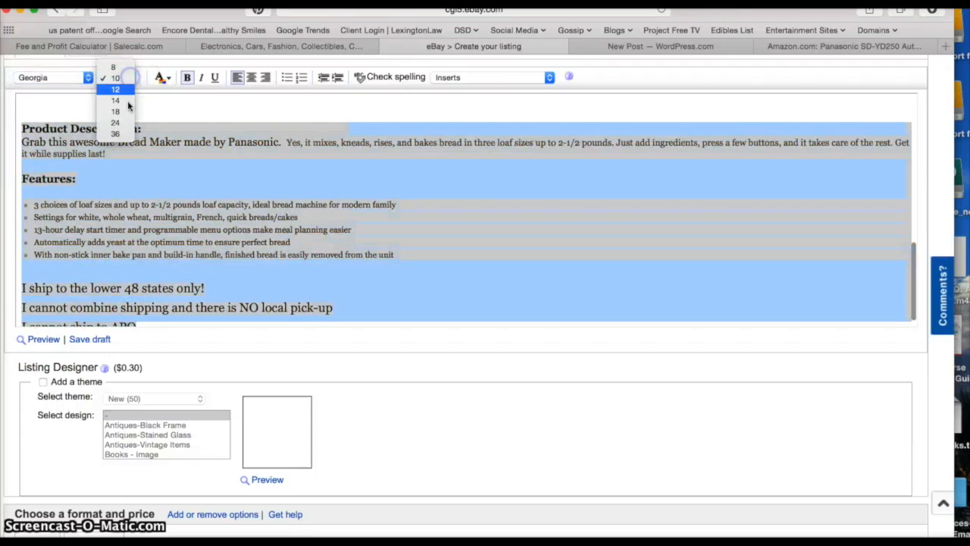
left_click(116, 106)
left_click(162, 77)
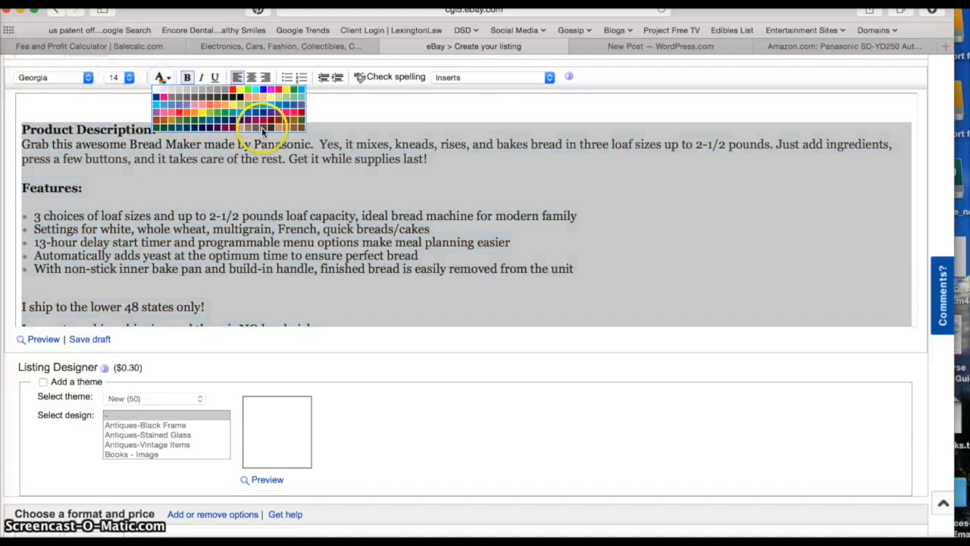
left_click(235, 126)
left_click(311, 275)
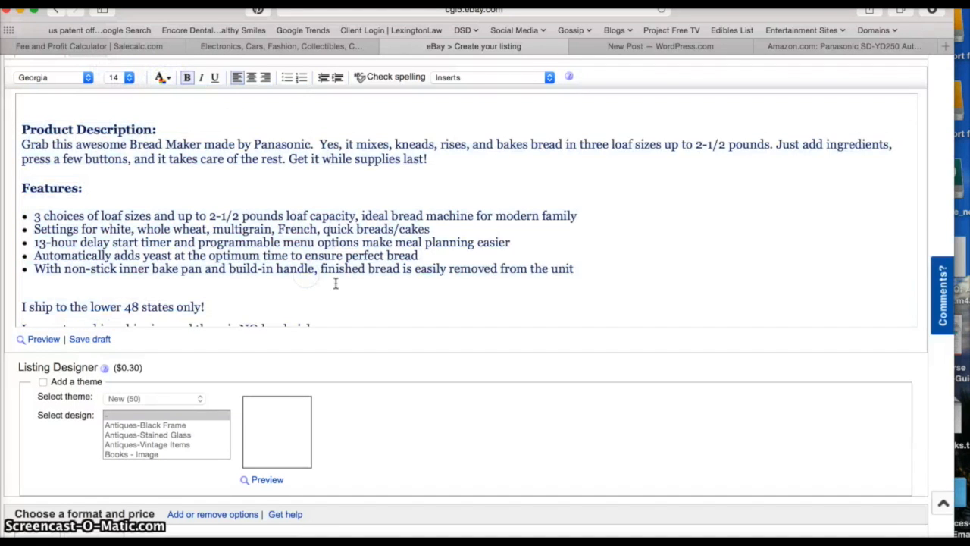
scroll(342, 281, "down", 10)
- Look over the bread maker listing's price, free shipping and return policy sections before publishing
scroll(345, 283, "down", 1)
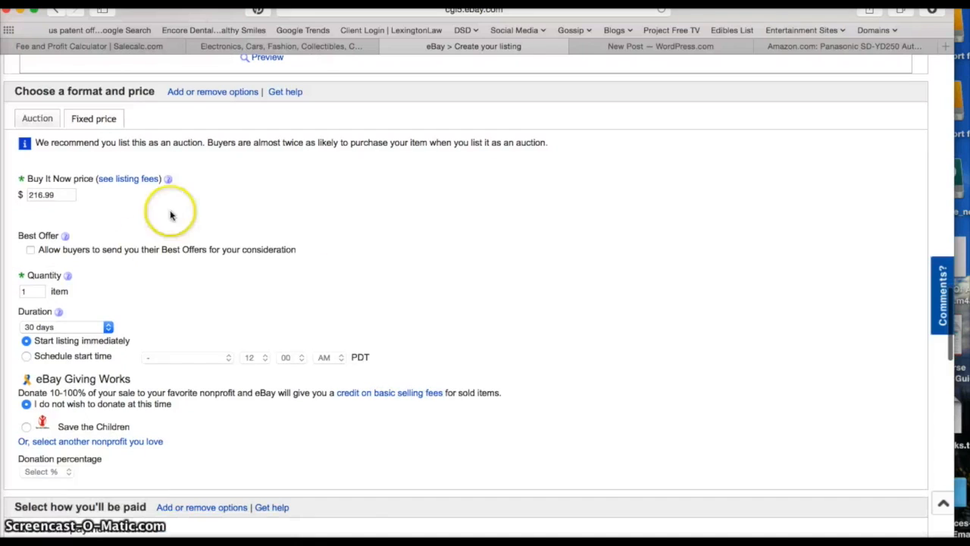
scroll(326, 242, "down", 15)
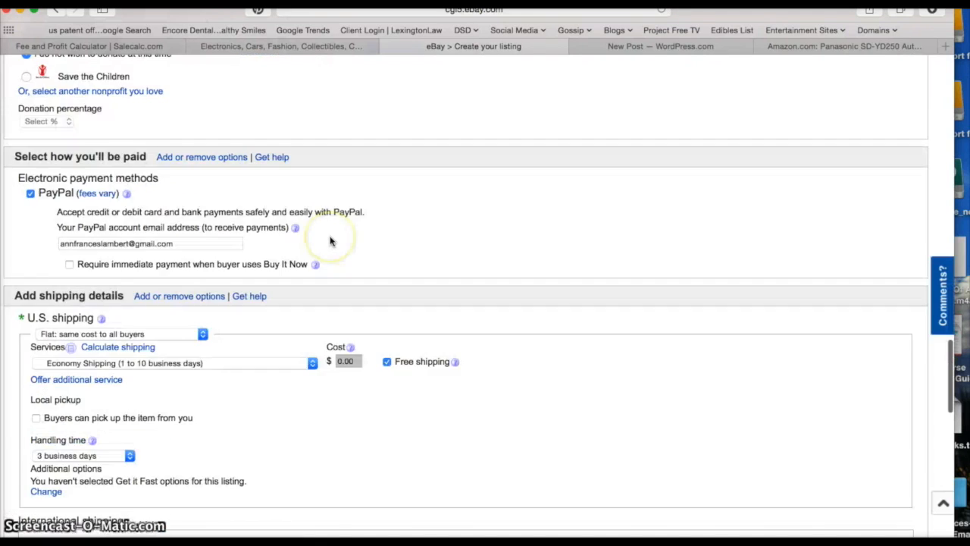
scroll(330, 240, "down", 8)
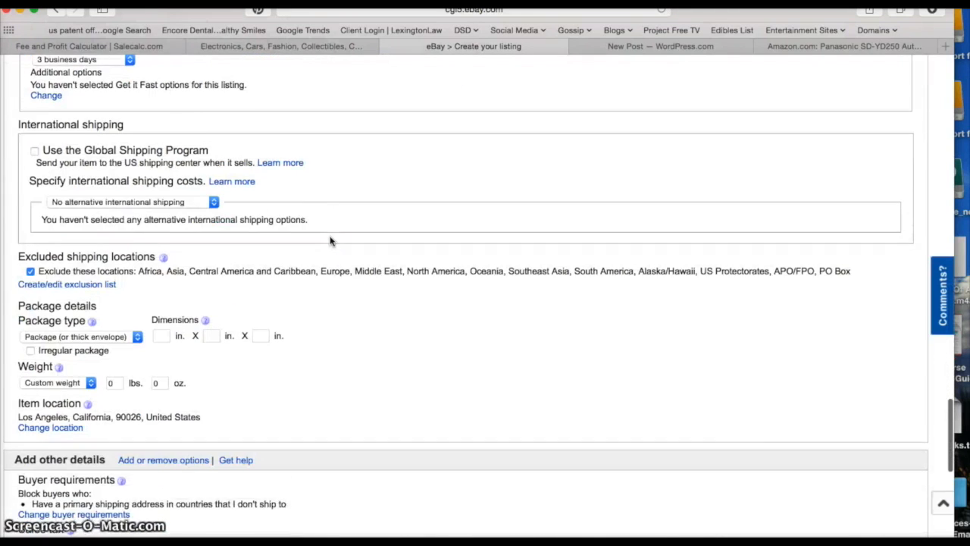
scroll(331, 228, "up", 10)
left_click(331, 225)
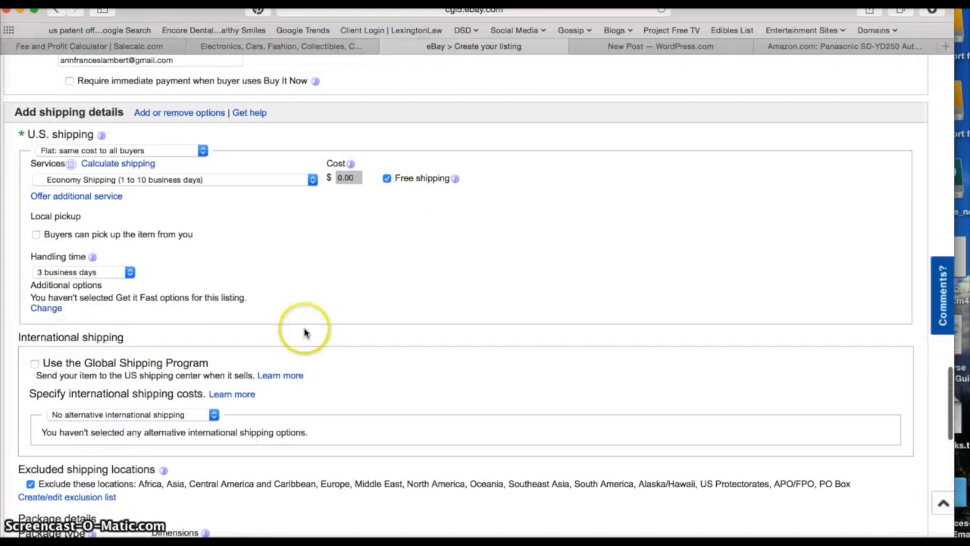
scroll(303, 331, "down", 10)
scroll(305, 332, "down", 1)
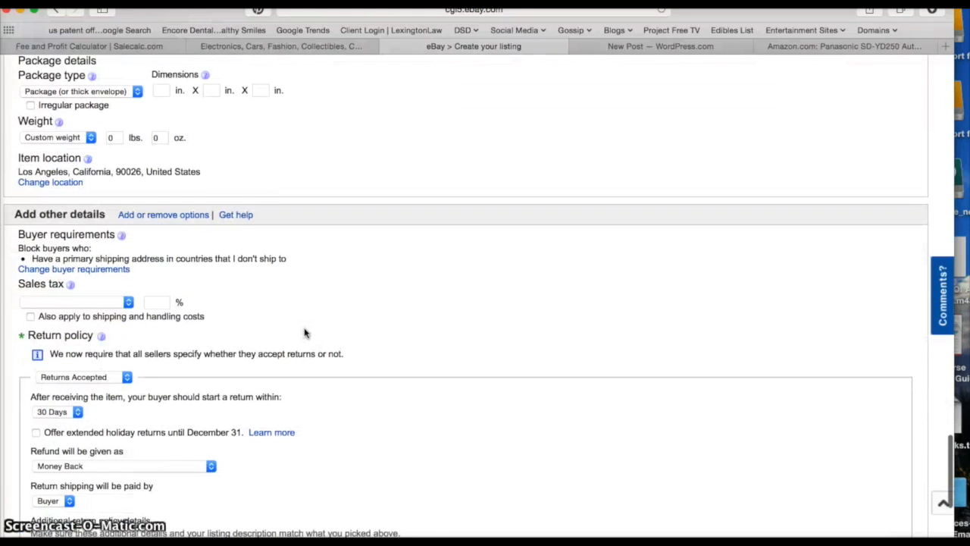
left_click(296, 321)
scroll(295, 319, "down", 2)
scroll(296, 319, "down", 5)
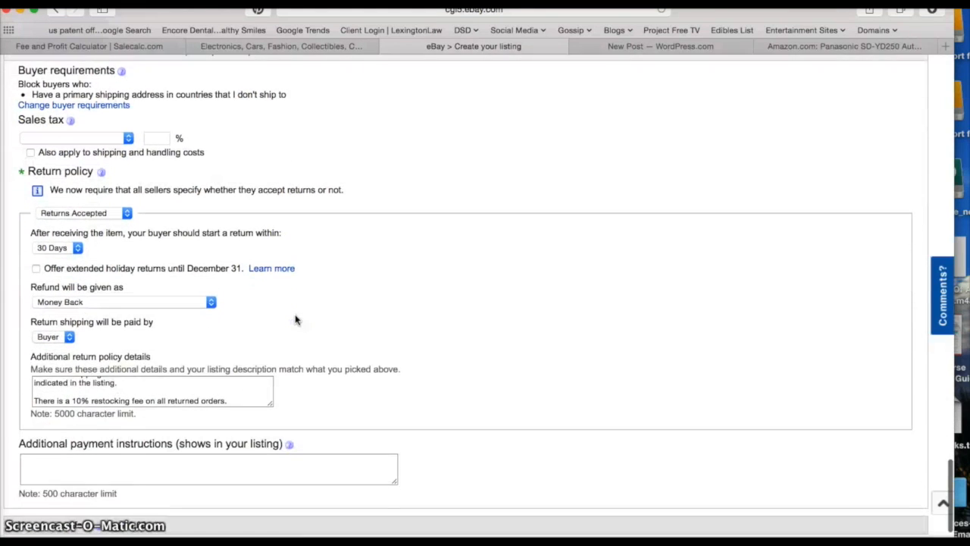
scroll(296, 319, "down", 2)
left_click(19, 453)
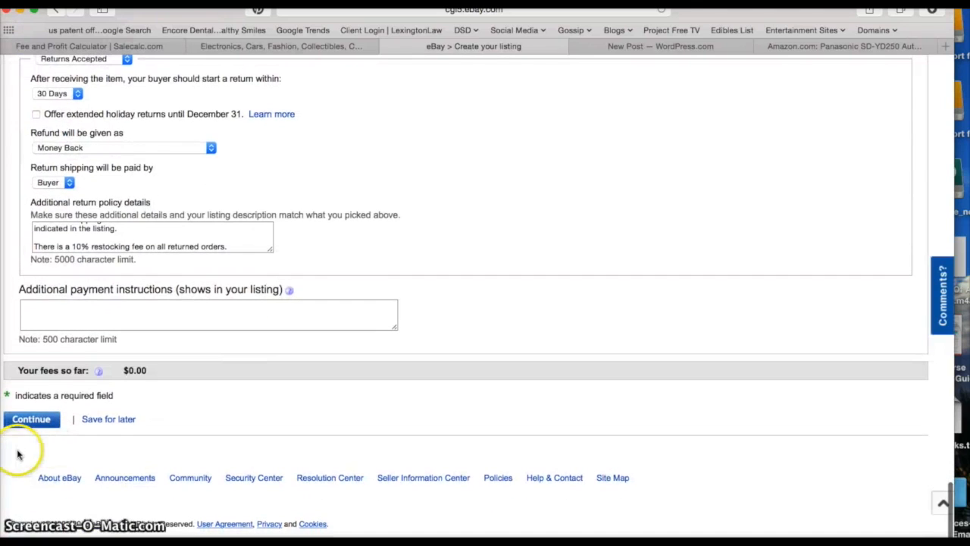
- Continue to the review page and list the bread maker for sale with $0.00 fees
left_click(43, 421)
left_click(206, 400)
scroll(210, 398, "down", 4)
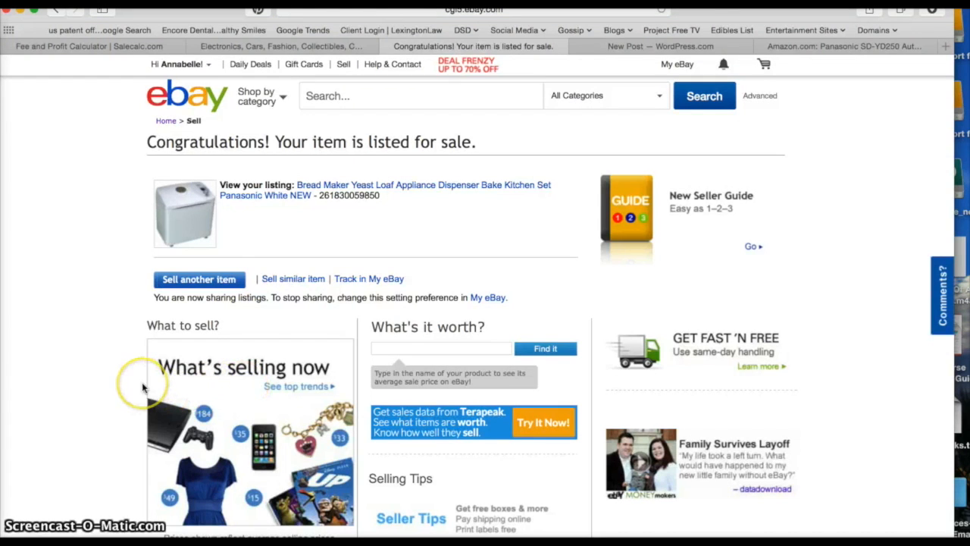
scroll(144, 386, "down", 1)
scroll(144, 387, "up", 1)
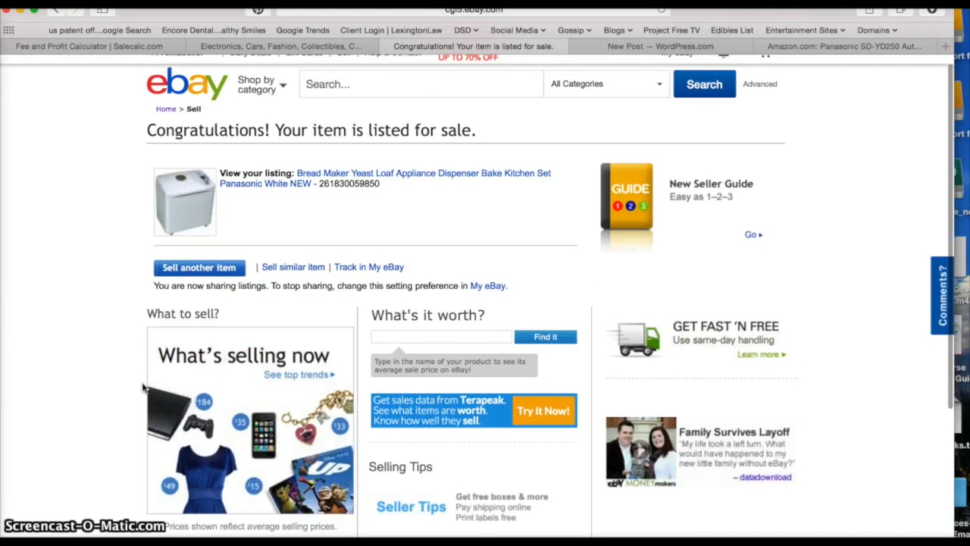